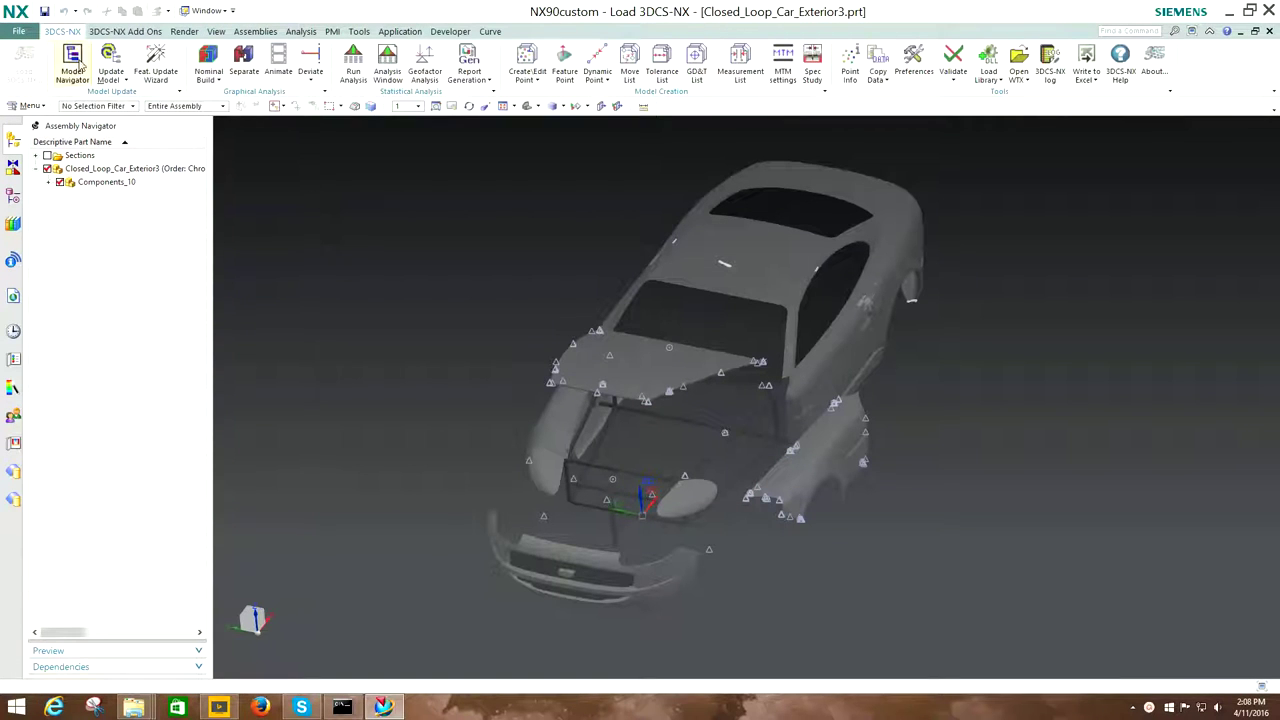
- Open the 3DCS Model Navigator and display FRONT_FACIA's dcsFeatCr_13 tolerance on the car
{"action": "left_click", "coordinate": [72, 68]}
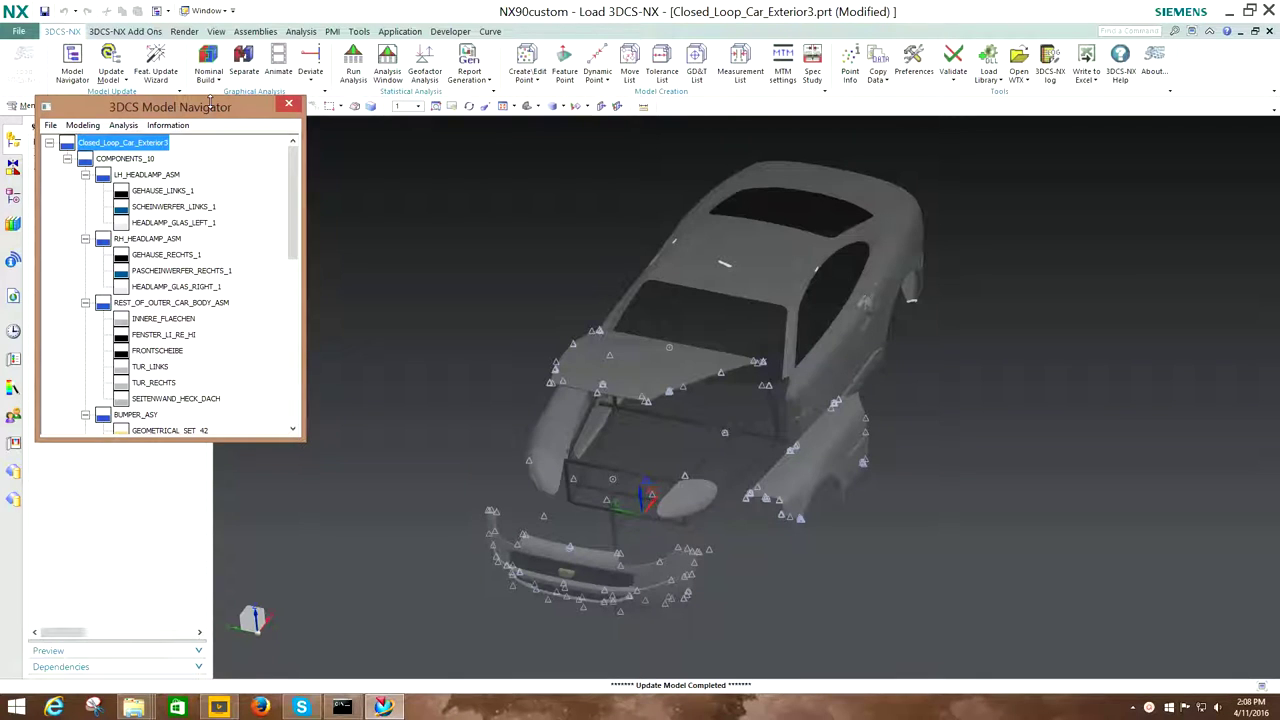
{"action": "left_click_drag", "start_coordinate": [210, 101], "coordinate": [1172, 141]}
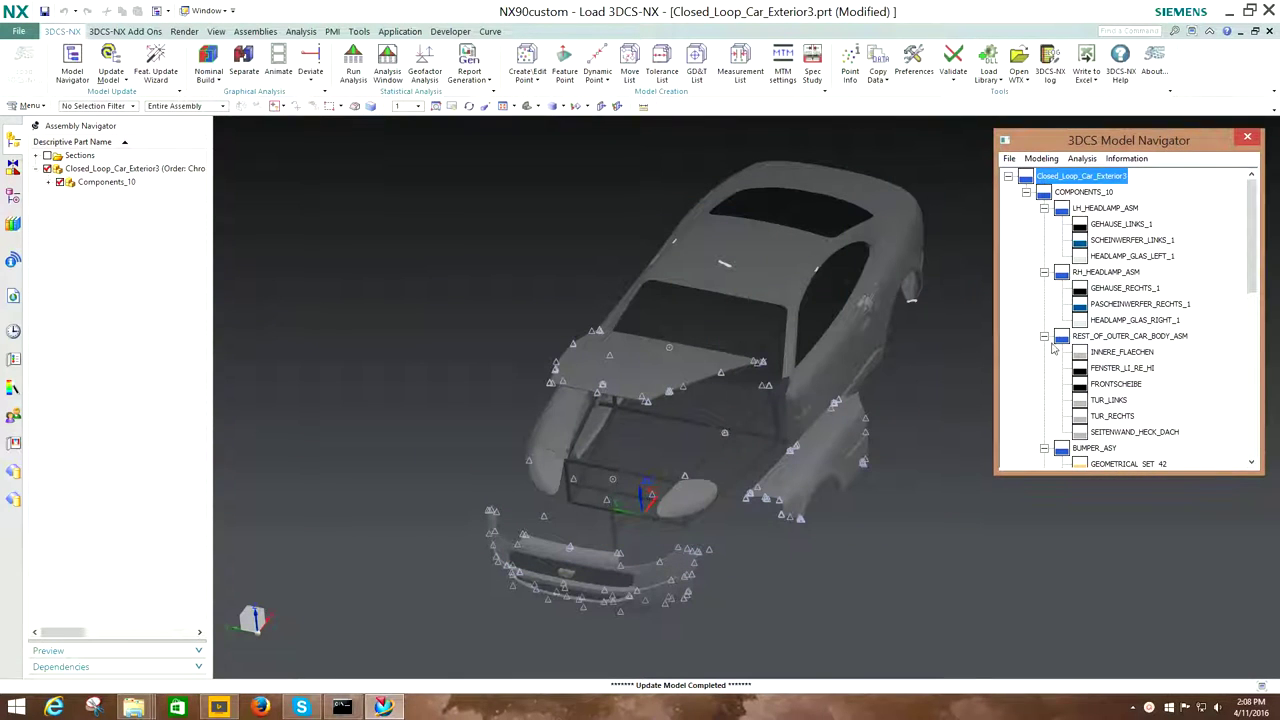
{"action": "scroll", "coordinate": [1101, 341], "scroll_direction": "down", "scroll_amount": 2}
{"action": "scroll", "coordinate": [1101, 341], "scroll_direction": "down", "scroll_amount": 2}
{"action": "scroll", "coordinate": [1101, 341], "scroll_direction": "down", "scroll_amount": 1}
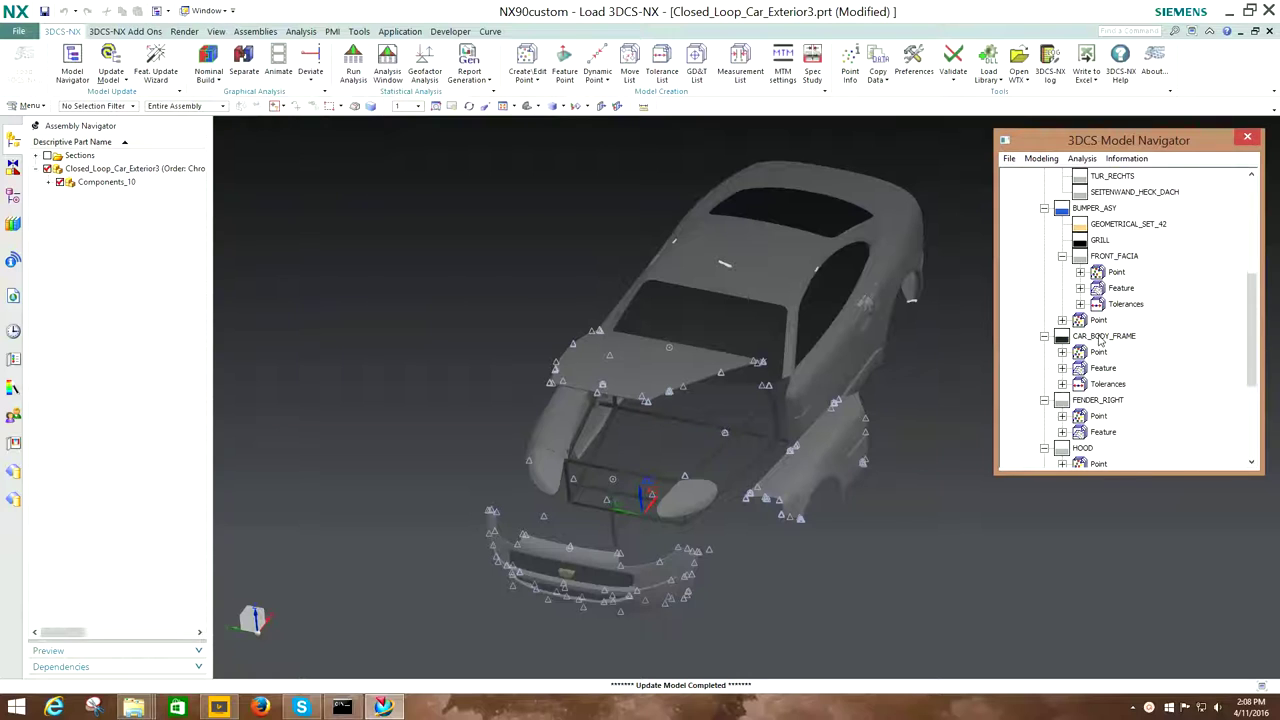
{"action": "left_click", "coordinate": [1081, 304]}
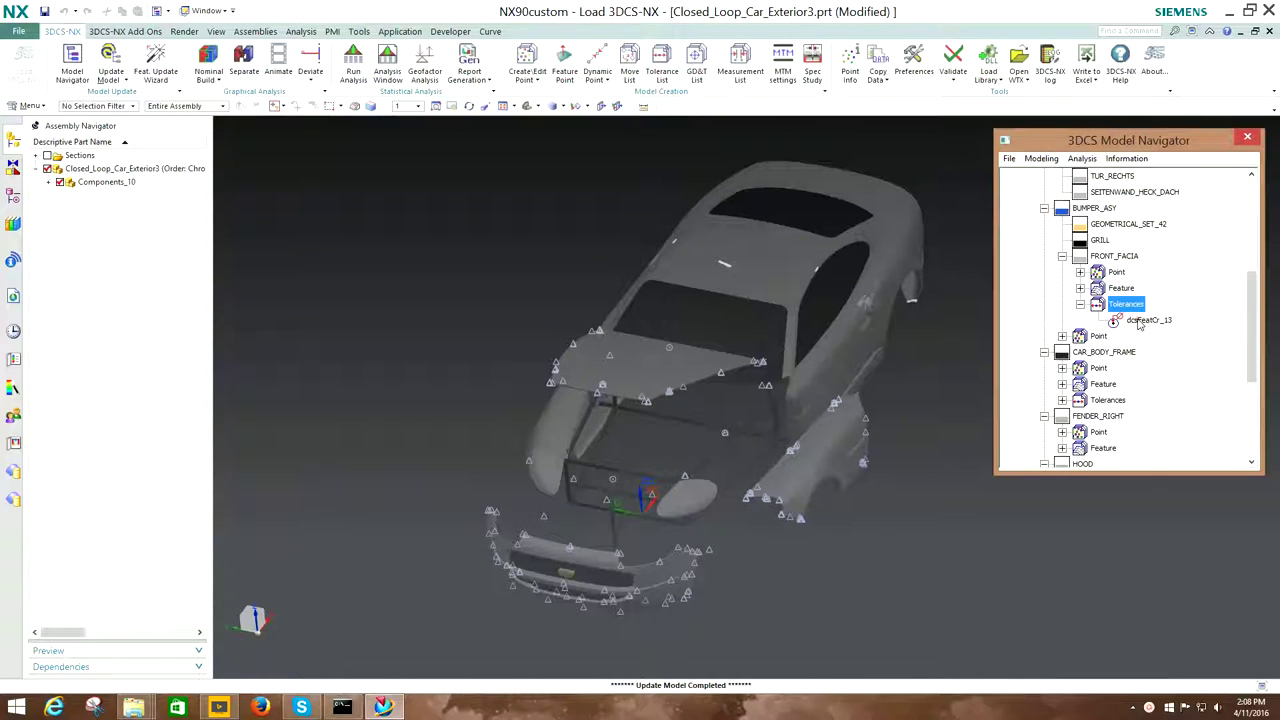
{"action": "left_click", "coordinate": [1138, 321]}
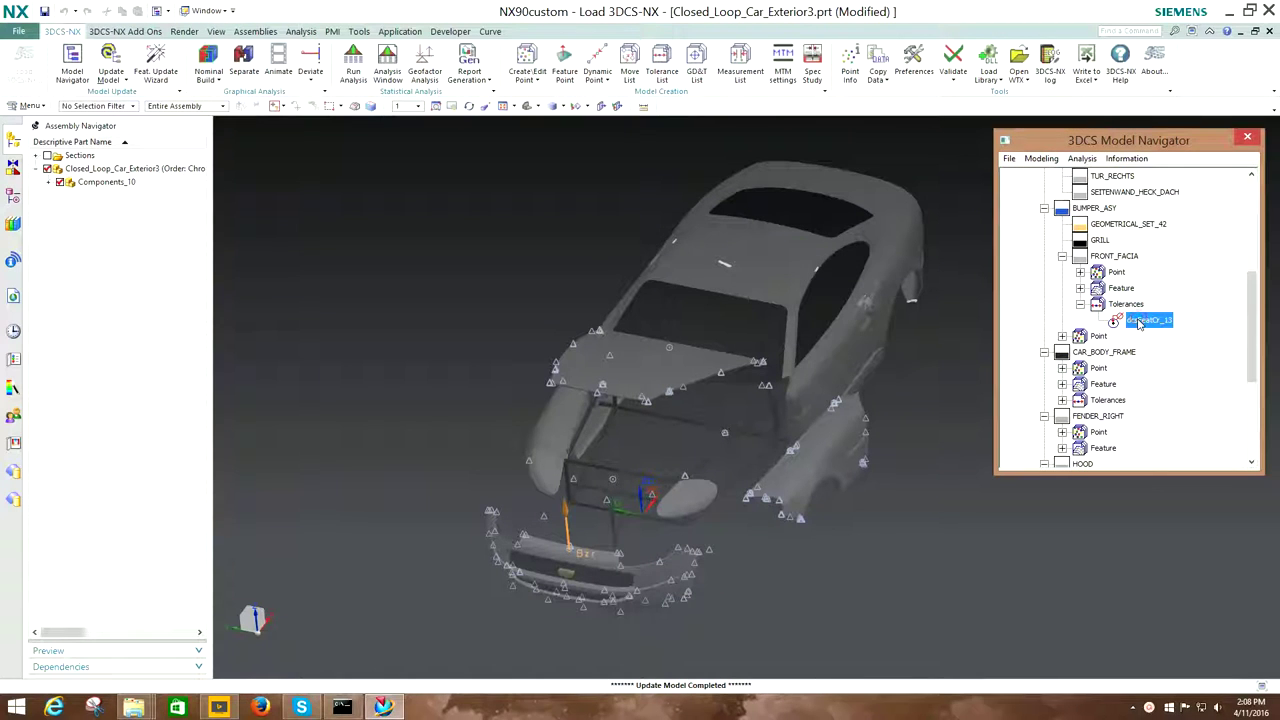
- Display CAR_BODY_FRAME's points, FNDL2D023FIX through t_facia_body_a3, with labels on the car
{"action": "left_click", "coordinate": [1063, 369]}
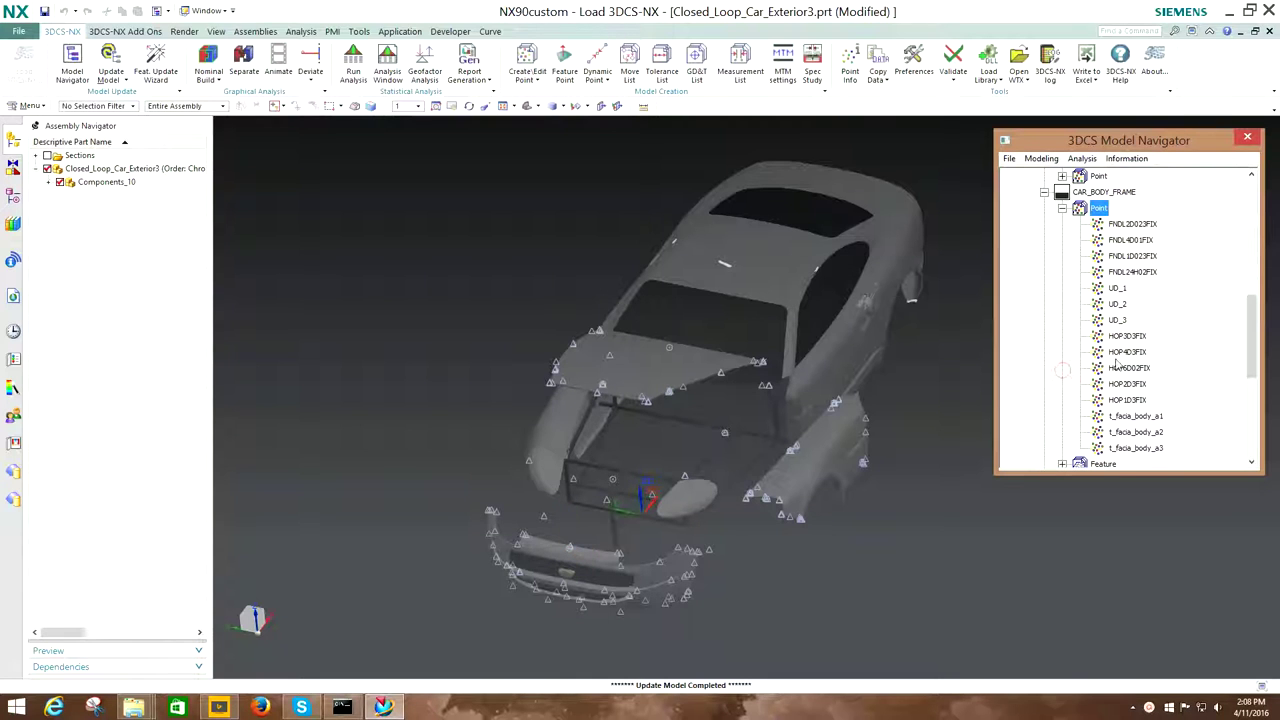
{"action": "left_click", "coordinate": [1129, 226]}
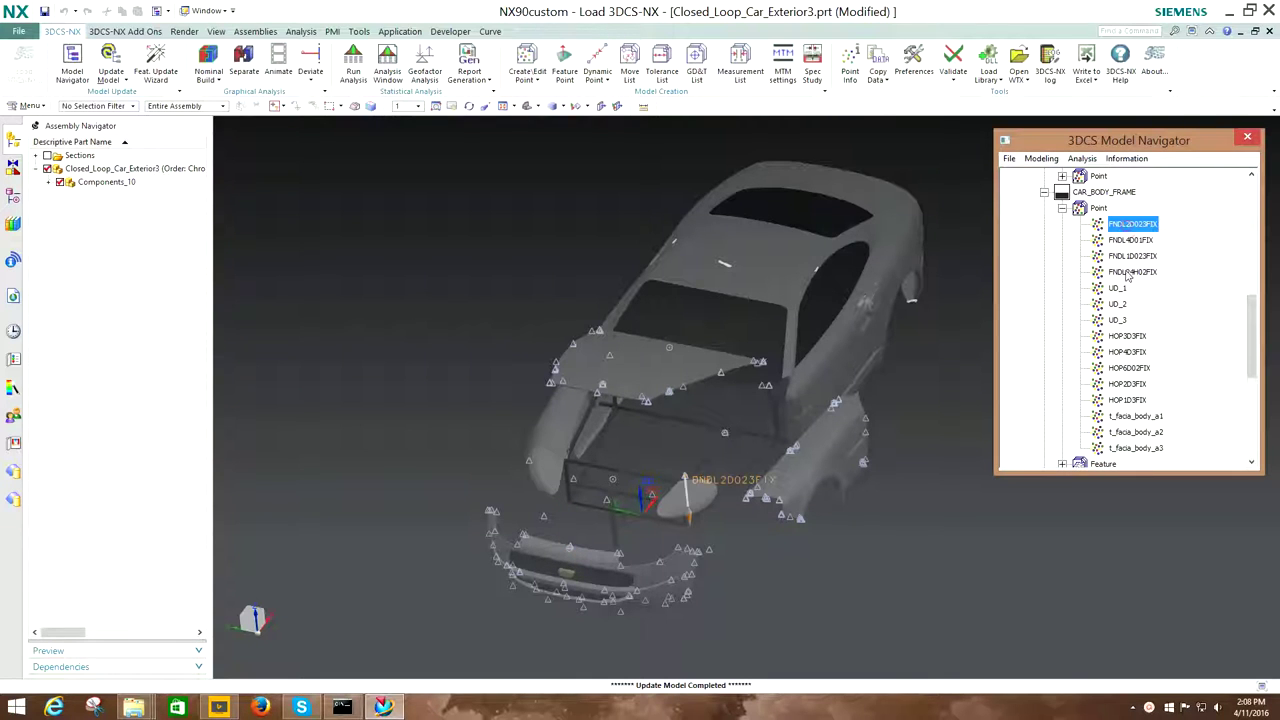
{"action": "left_click", "coordinate": [1122, 449], "text": "shift"}
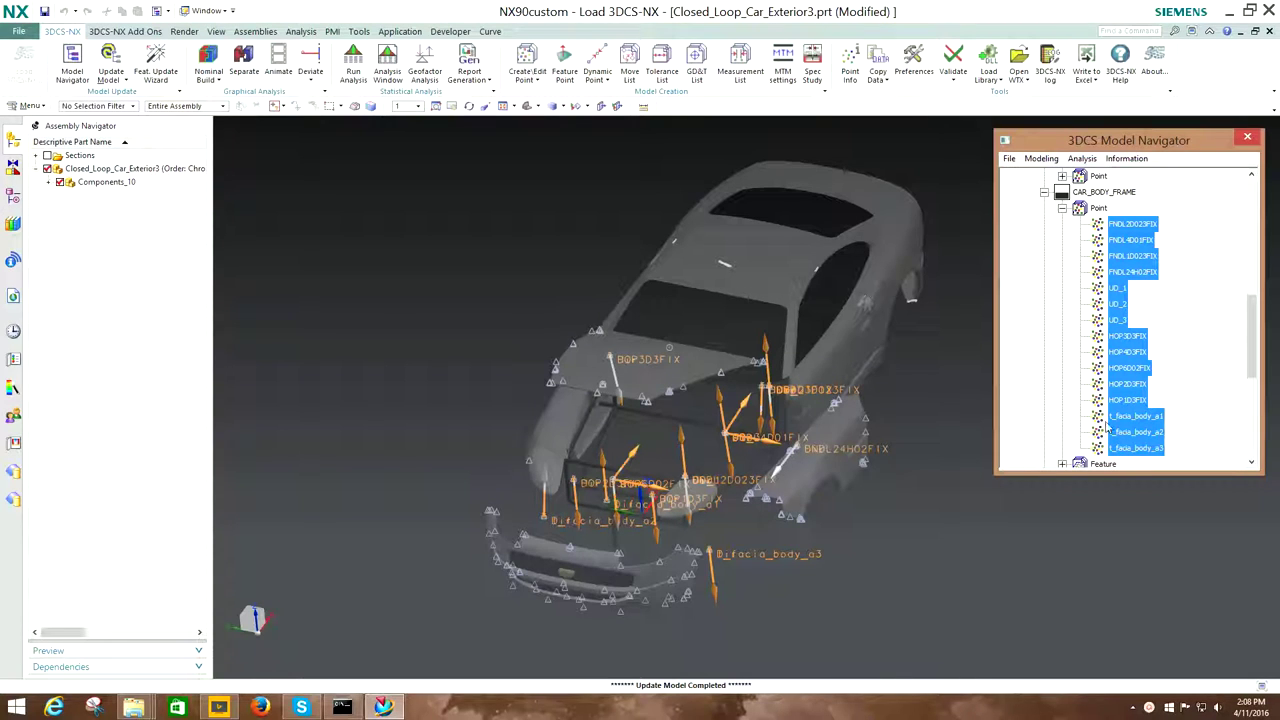
{"action": "left_click", "coordinate": [1099, 208]}
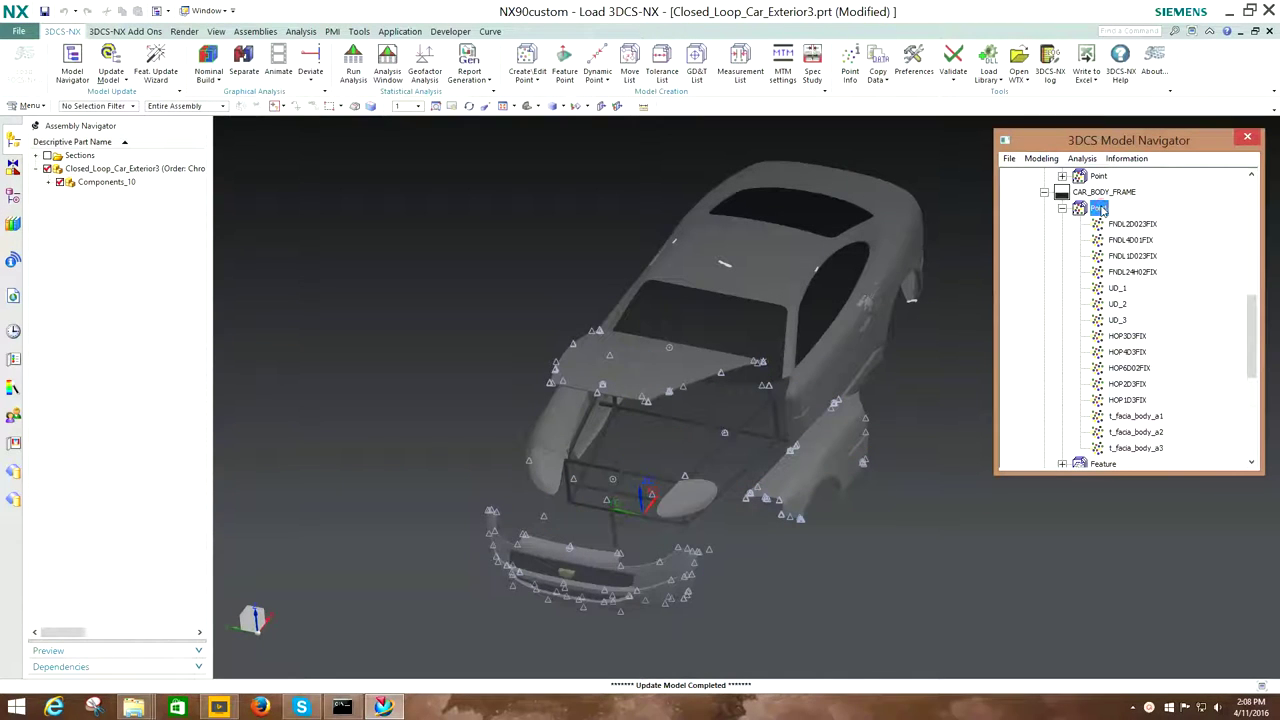
{"action": "middle_click_drag", "start_coordinate": [738, 484], "coordinate": [723, 441], "text": "shift"}
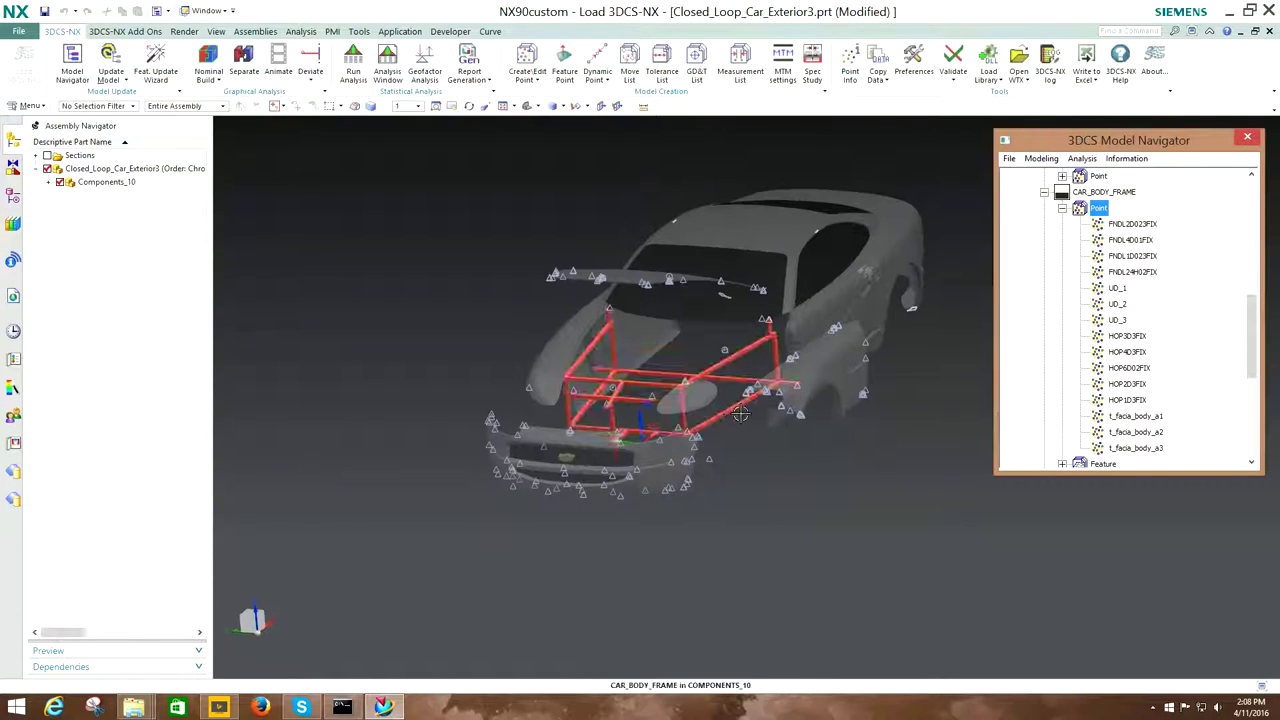
- Collapse the CAR_BODY_FRAME points, expand Moves, and show LH_Fender_to_Body and Initial_Trp_move
{"action": "left_click", "coordinate": [1062, 208]}
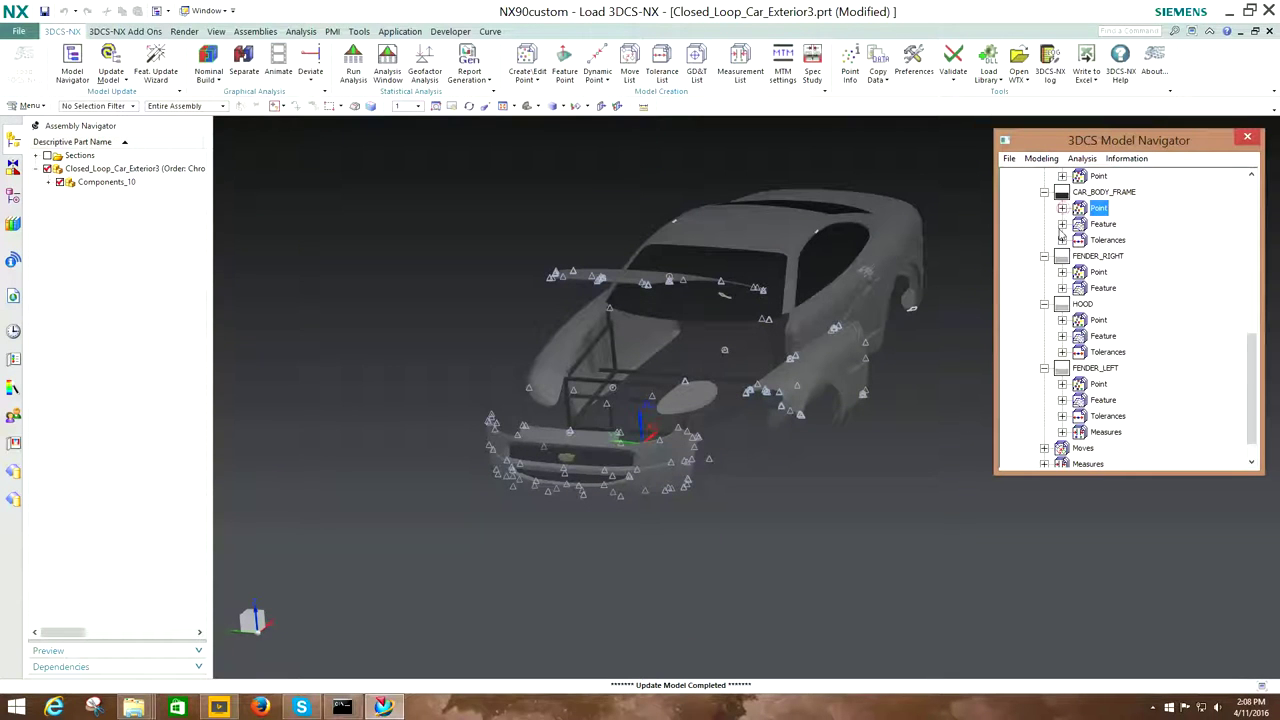
{"action": "scroll", "coordinate": [1058, 337], "scroll_direction": "down", "scroll_amount": 1}
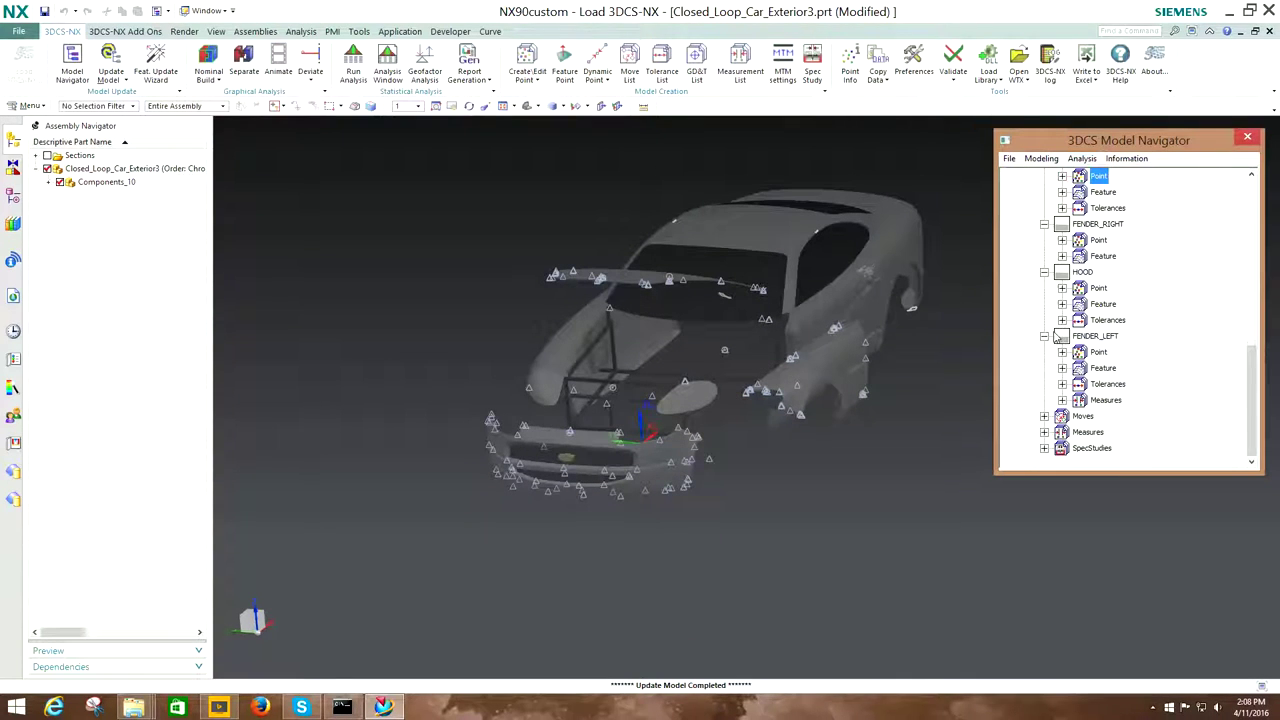
{"action": "left_click", "coordinate": [1045, 417]}
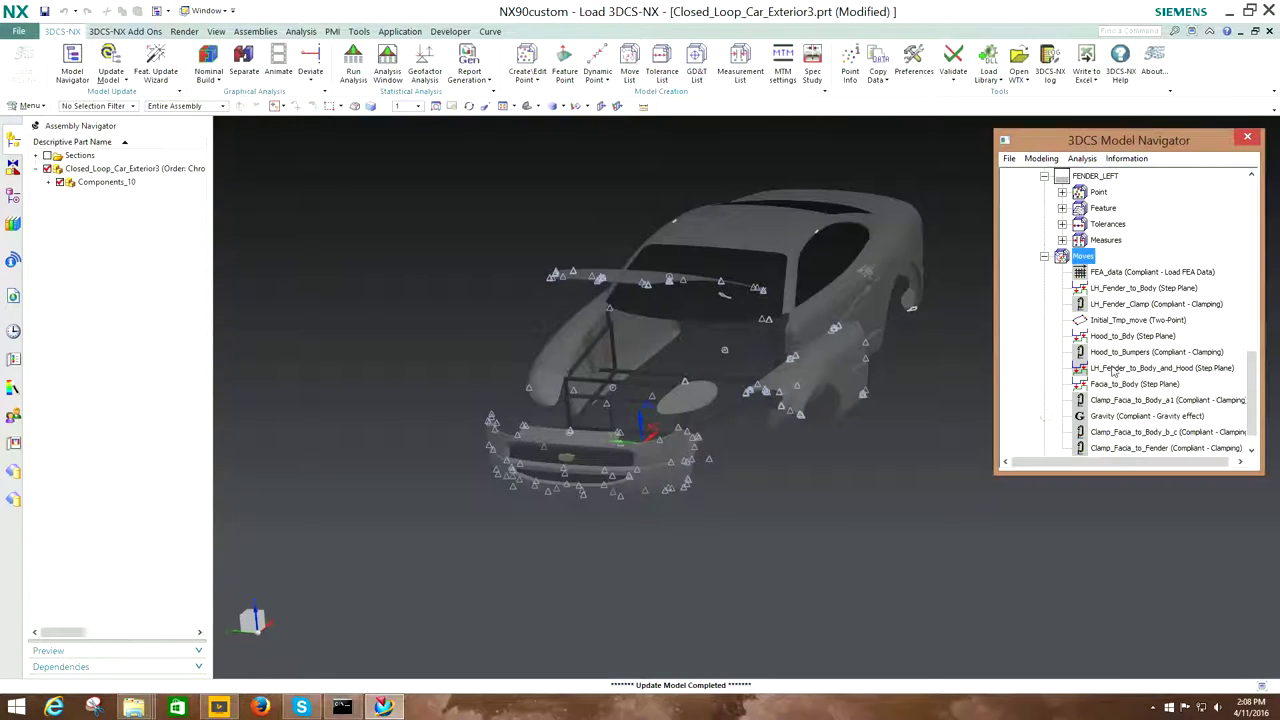
{"action": "left_click", "coordinate": [1125, 289]}
{"action": "left_click", "coordinate": [1128, 320]}
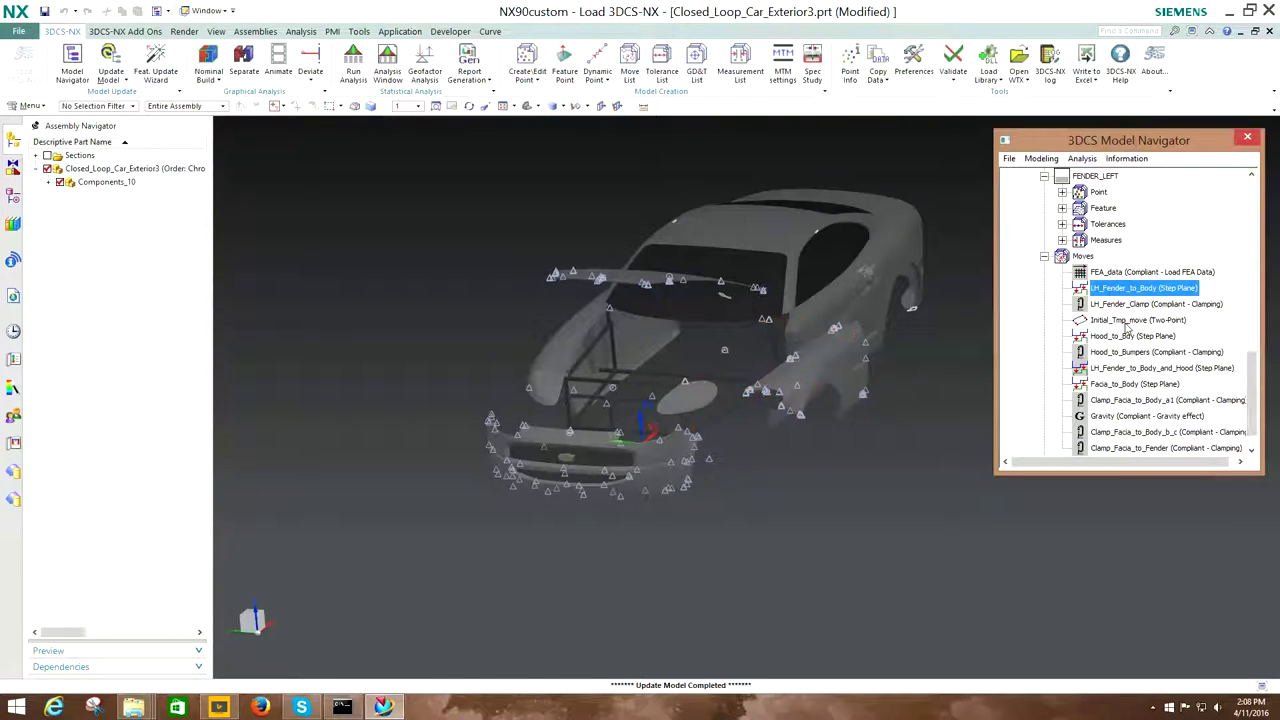
- Open the Hood_to_Bdy move and display its object and target features on the car
{"action": "double_click", "coordinate": [1124, 338]}
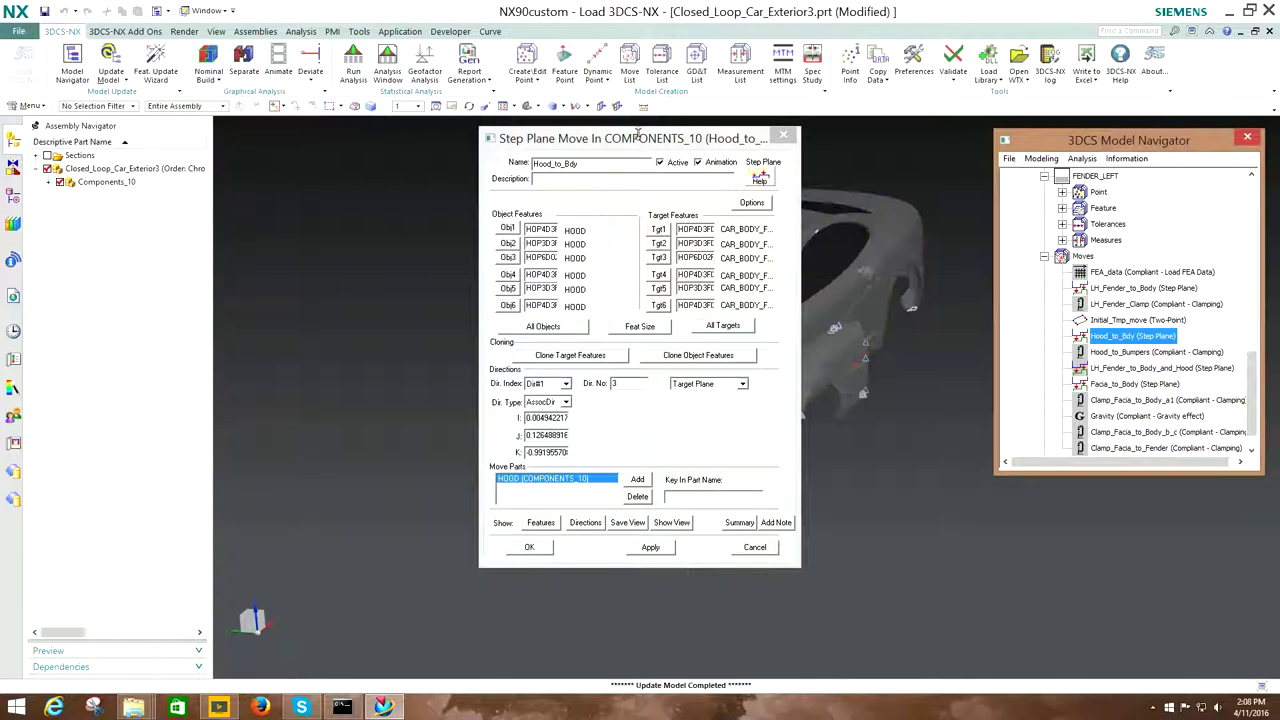
{"action": "left_click_drag", "start_coordinate": [639, 143], "coordinate": [357, 157]}
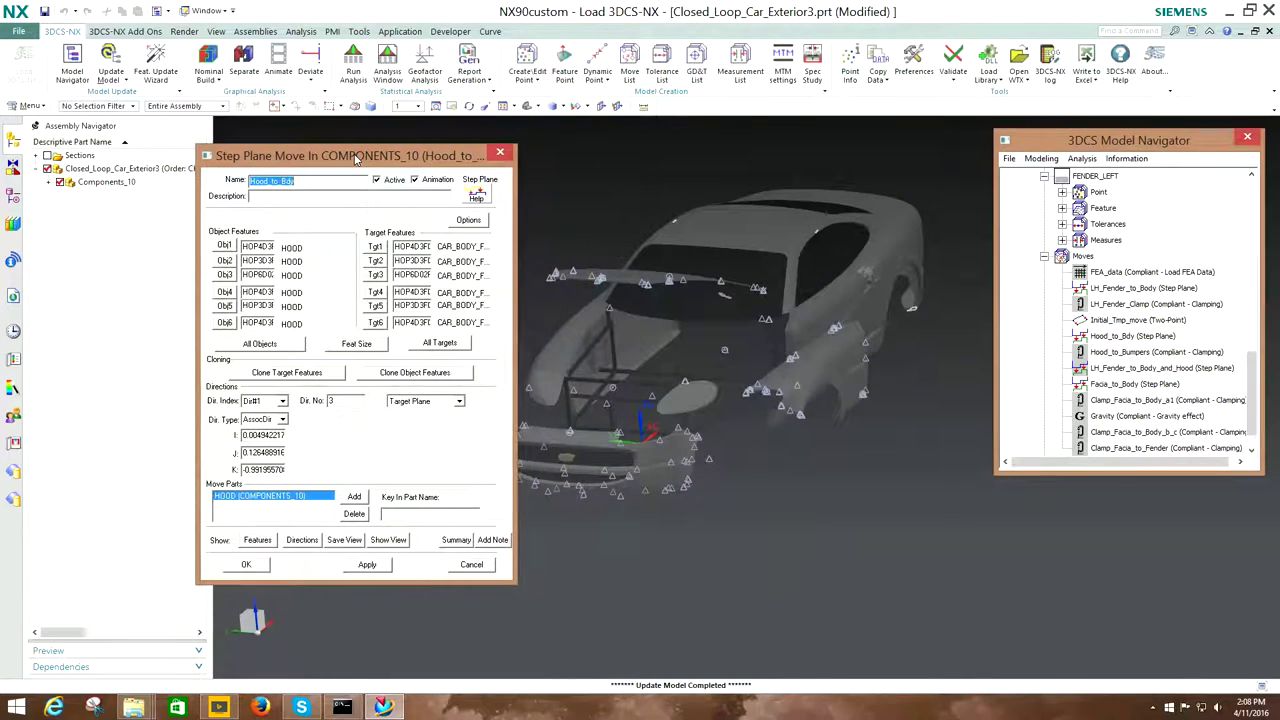
{"action": "left_click", "coordinate": [274, 541]}
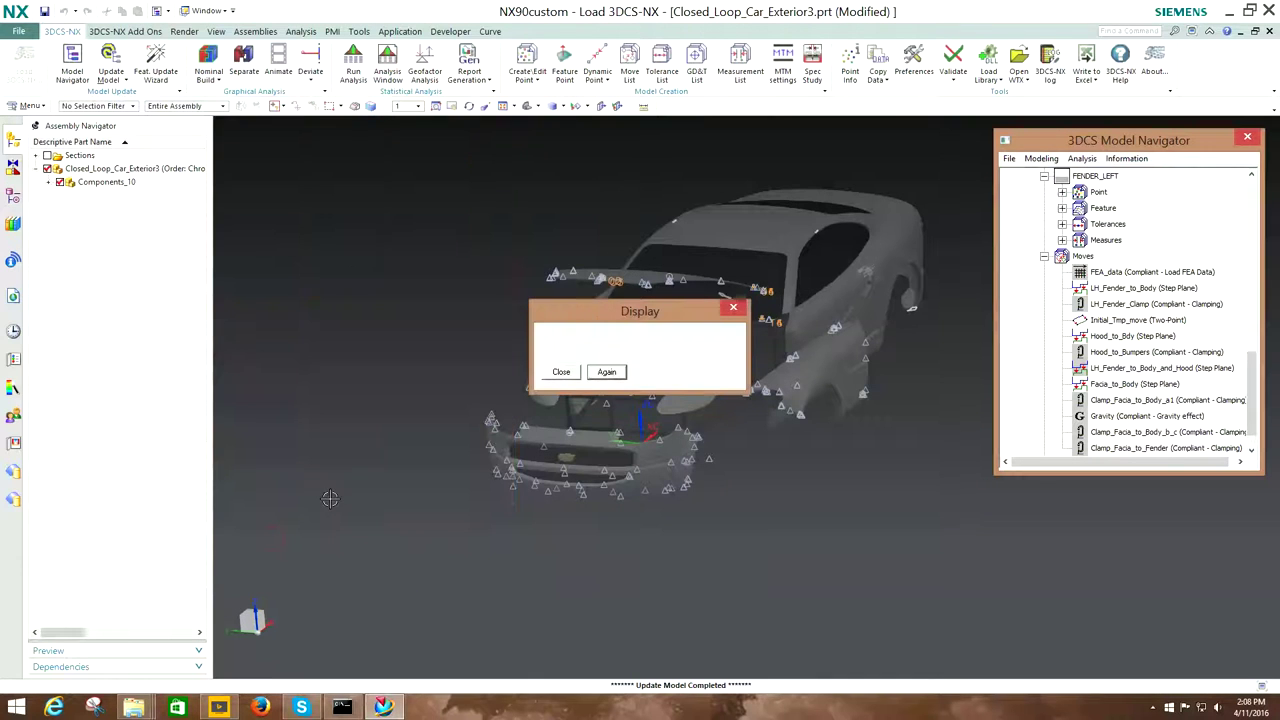
{"action": "left_click_drag", "start_coordinate": [586, 321], "coordinate": [361, 205]}
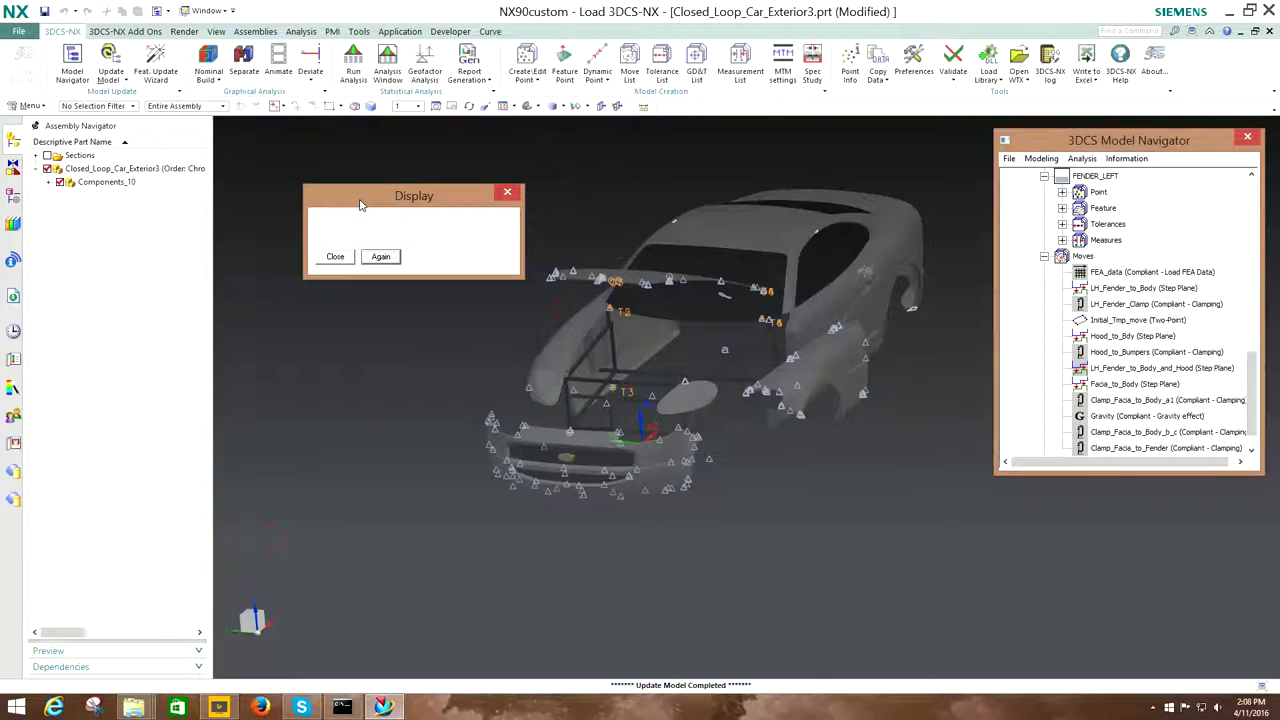
{"action": "left_click", "coordinate": [338, 258]}
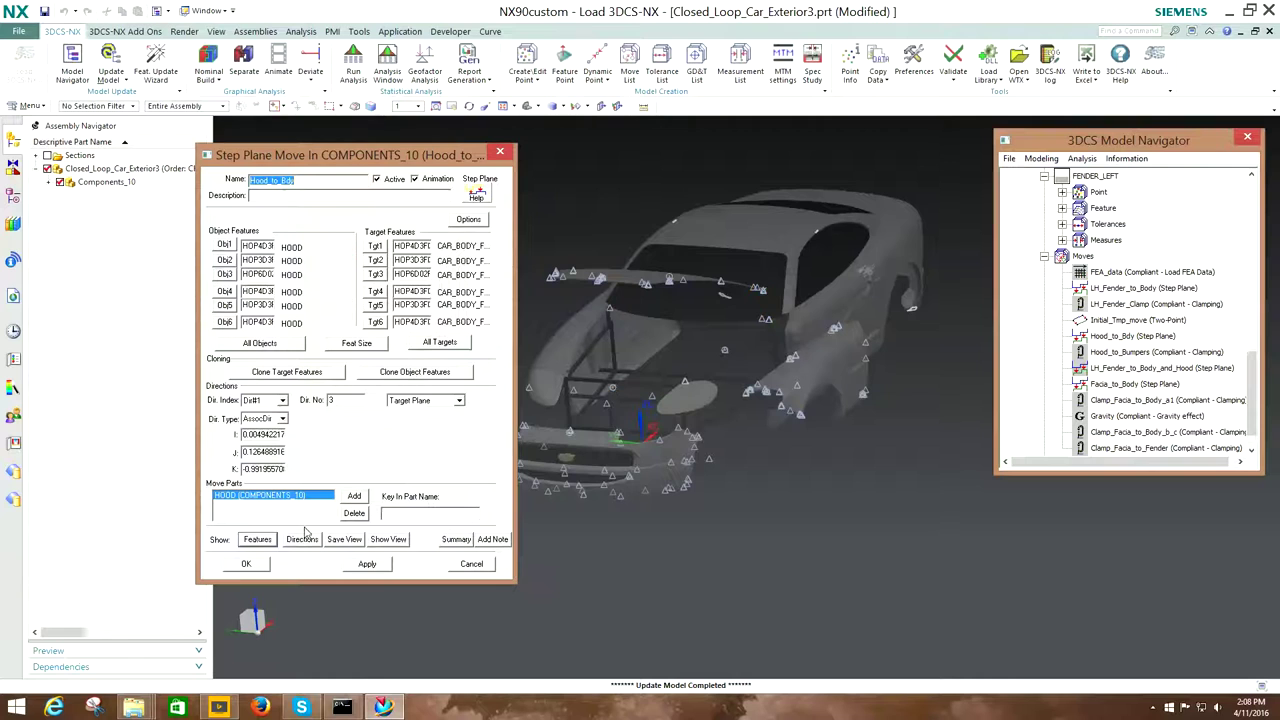
- Display the Hood_to_Bdy move directions on the car, then accept and close the move
{"action": "left_click", "coordinate": [302, 539]}
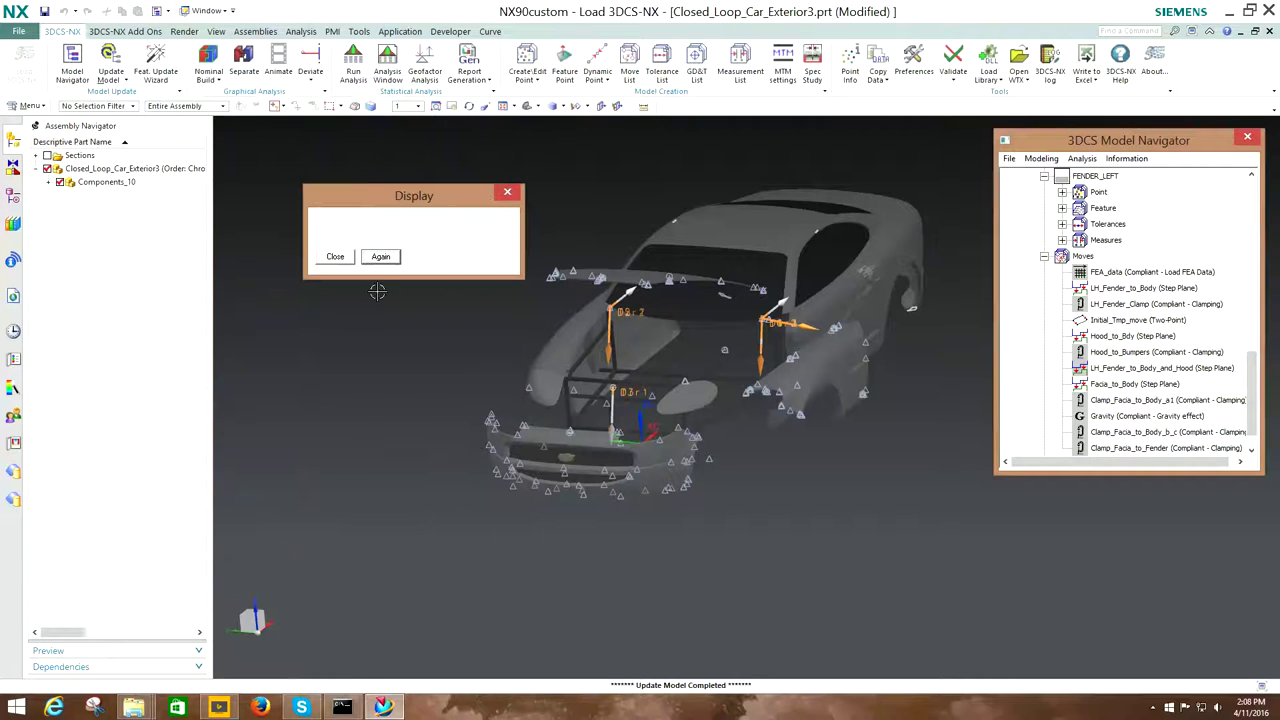
{"action": "left_click", "coordinate": [335, 257]}
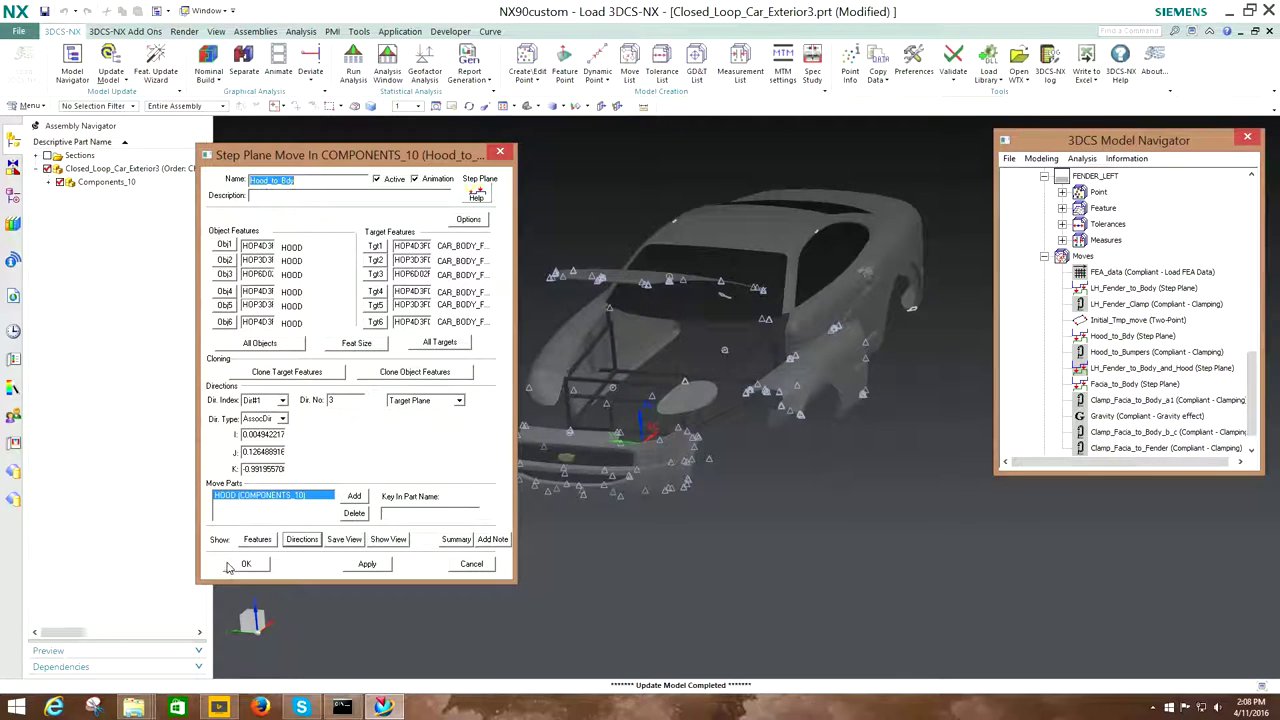
{"action": "left_click", "coordinate": [245, 565]}
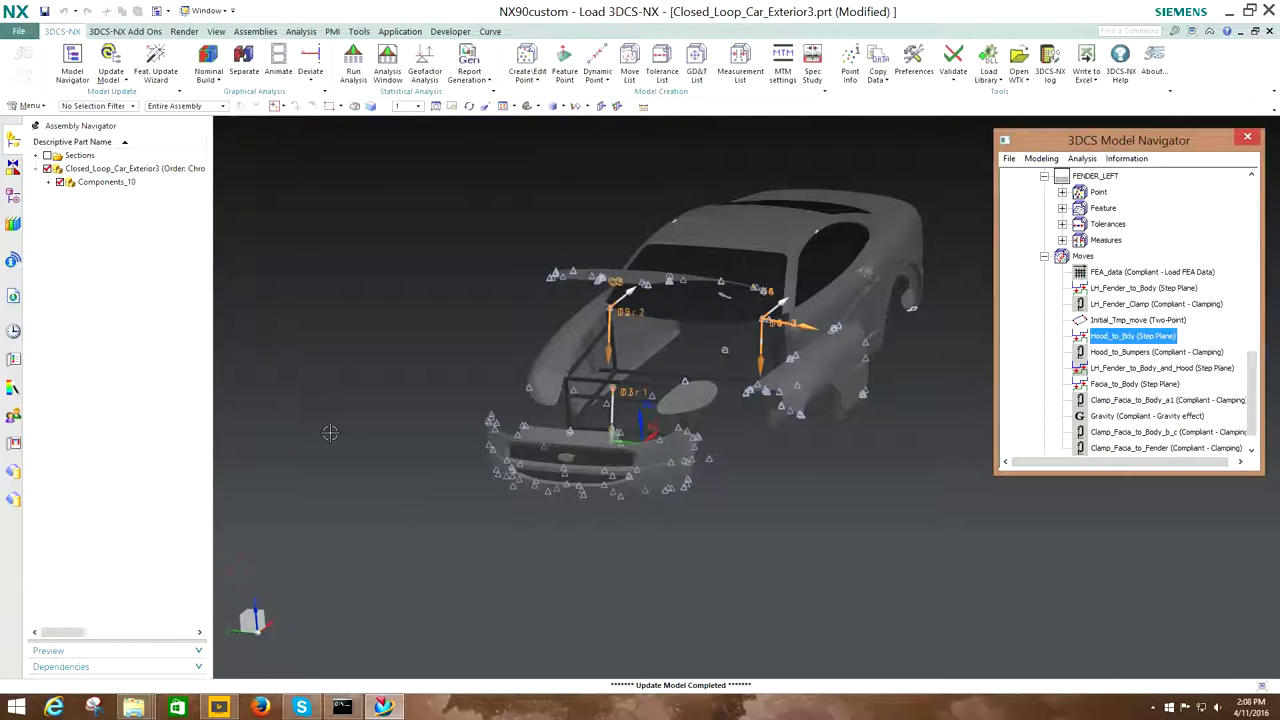
- Collapse Moves, expand Measures, and show the Rear_Gap measure in a side-on view
{"action": "left_click", "coordinate": [1044, 257]}
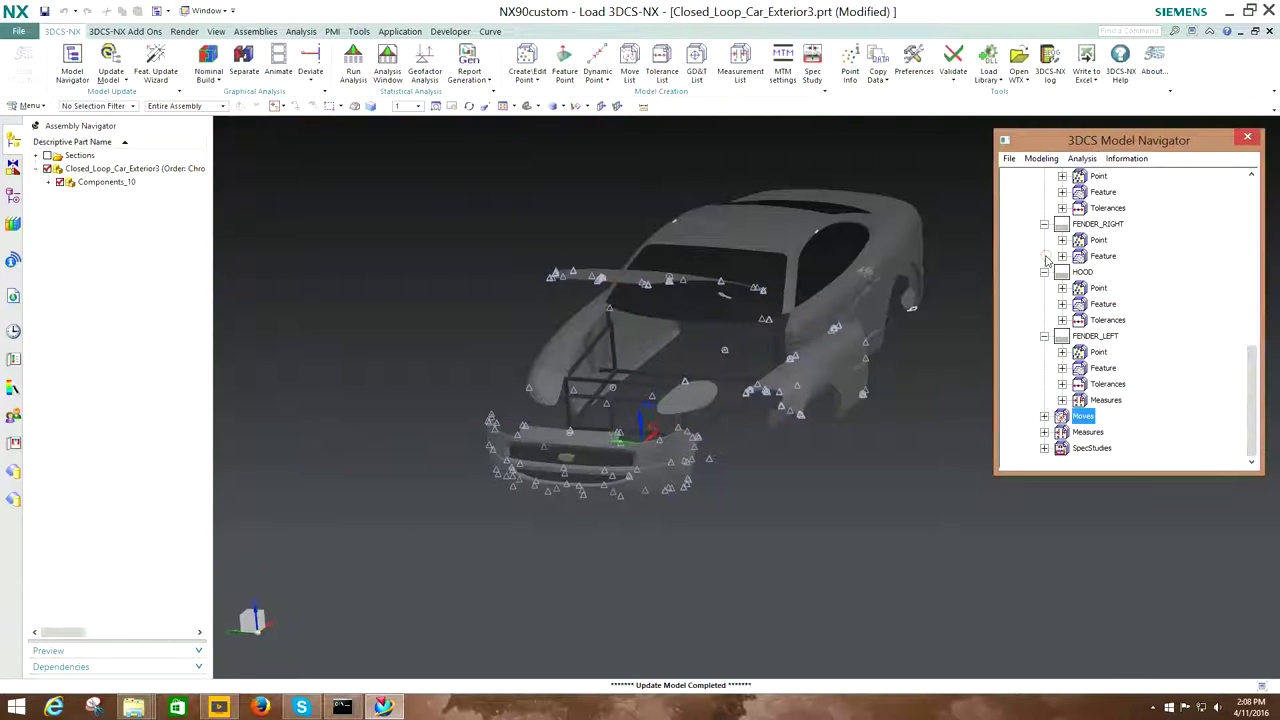
{"action": "left_click", "coordinate": [1044, 432]}
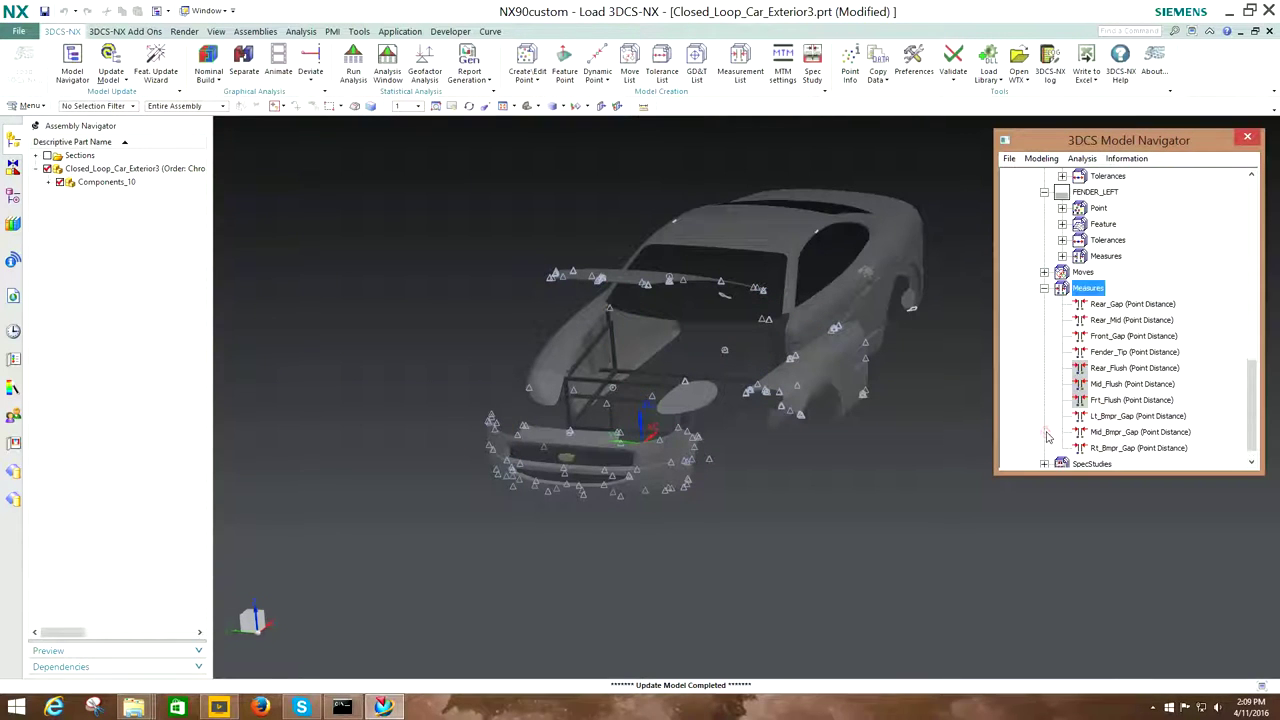
{"action": "left_click", "coordinate": [1121, 290]}
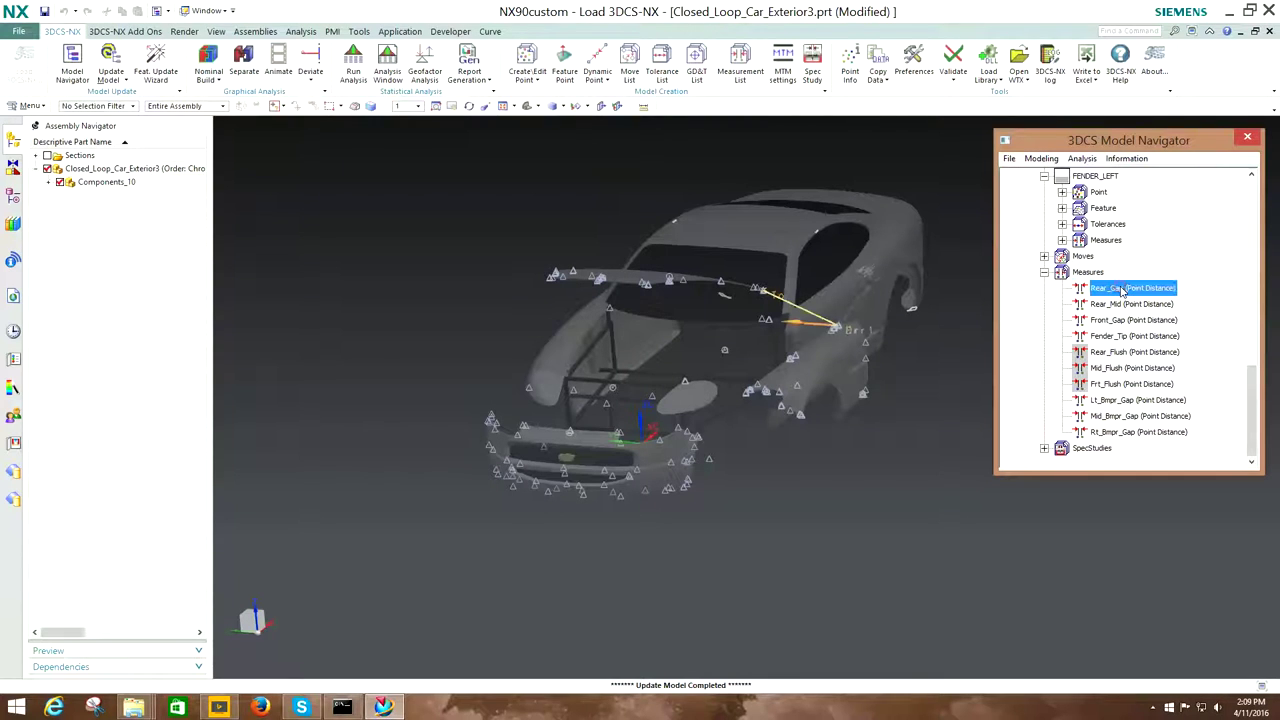
{"action": "mouse_move", "coordinate": [723, 468]}
{"action": "middle_mouse_down"}
{"action": "mouse_move", "coordinate": [637, 497]}
{"action": "mouse_move", "coordinate": [653, 486]}
{"action": "middle_mouse_up"}
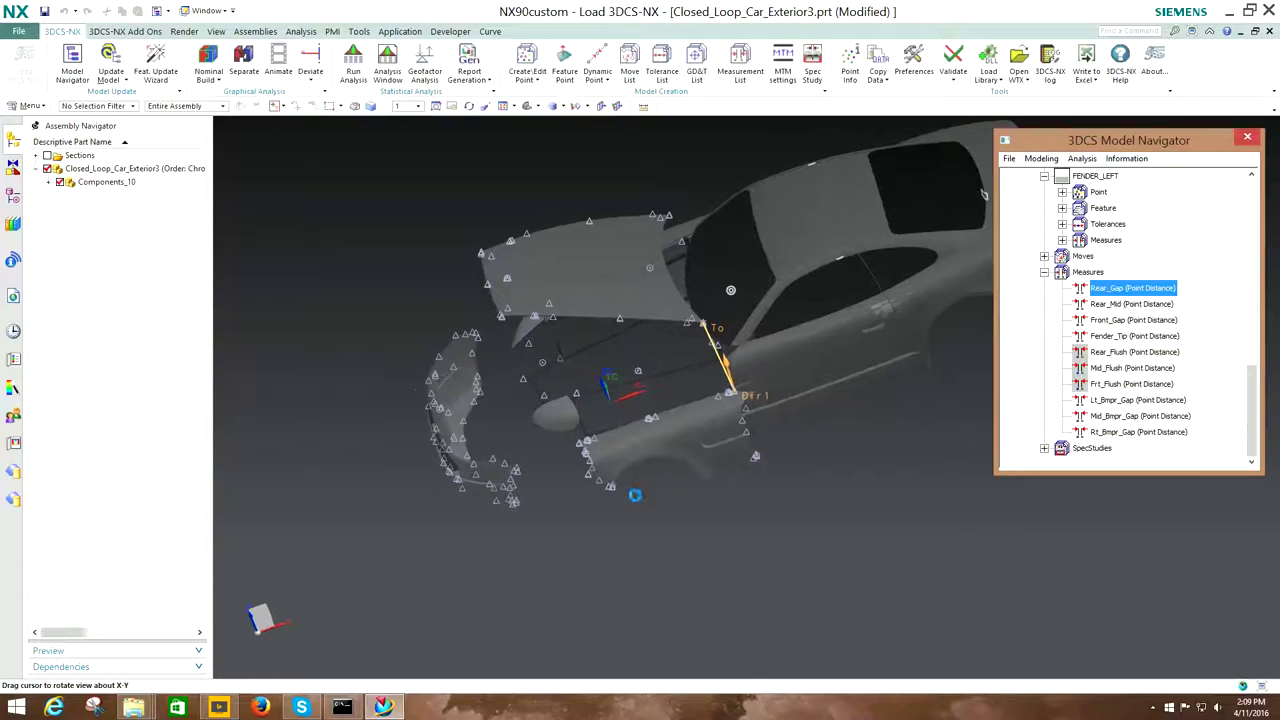
- Show the Rear_Mid, Front_Gap and Fender_Tip measures, then collapse the Measures list
{"action": "left_click", "coordinate": [1145, 305]}
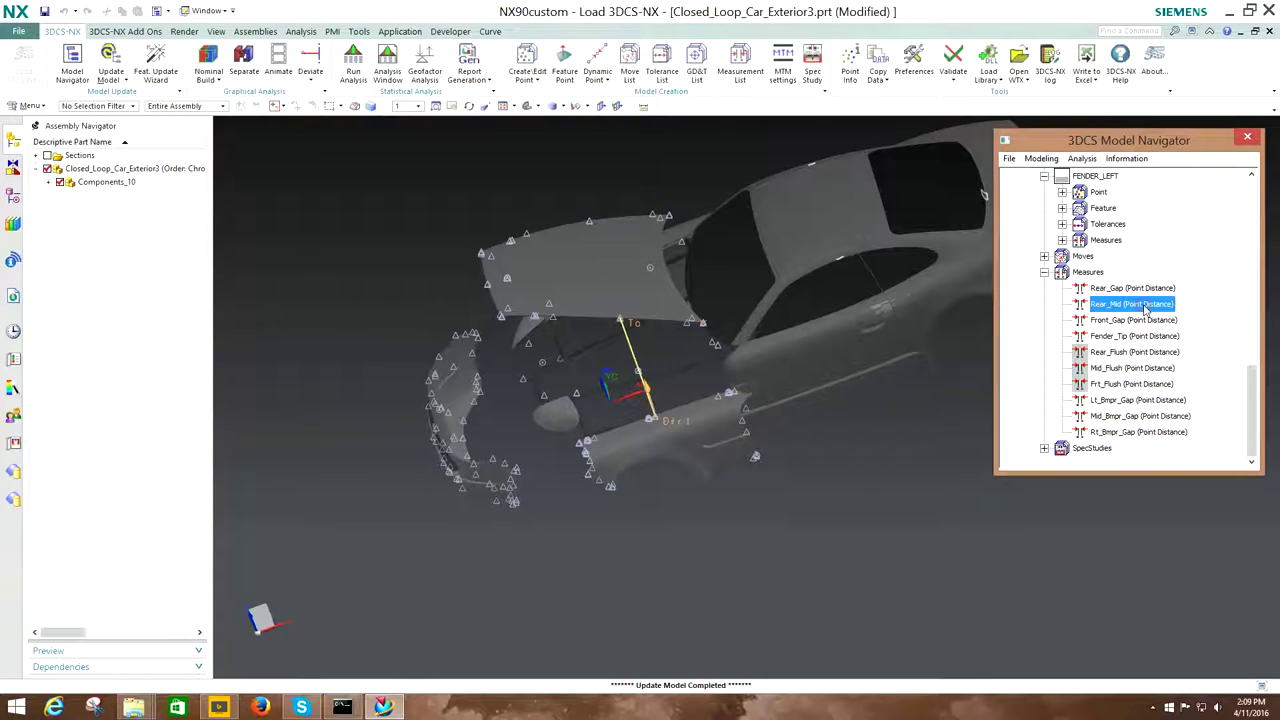
{"action": "left_click", "coordinate": [1141, 322]}
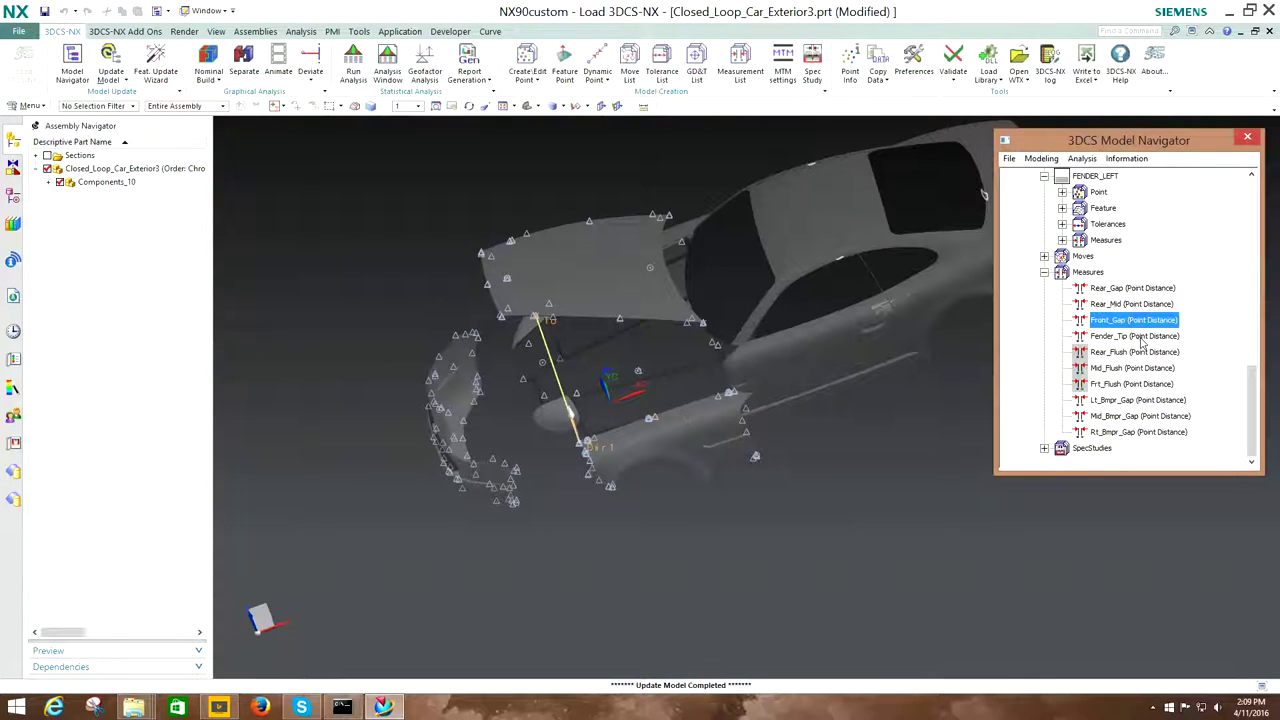
{"action": "left_click", "coordinate": [1141, 337]}
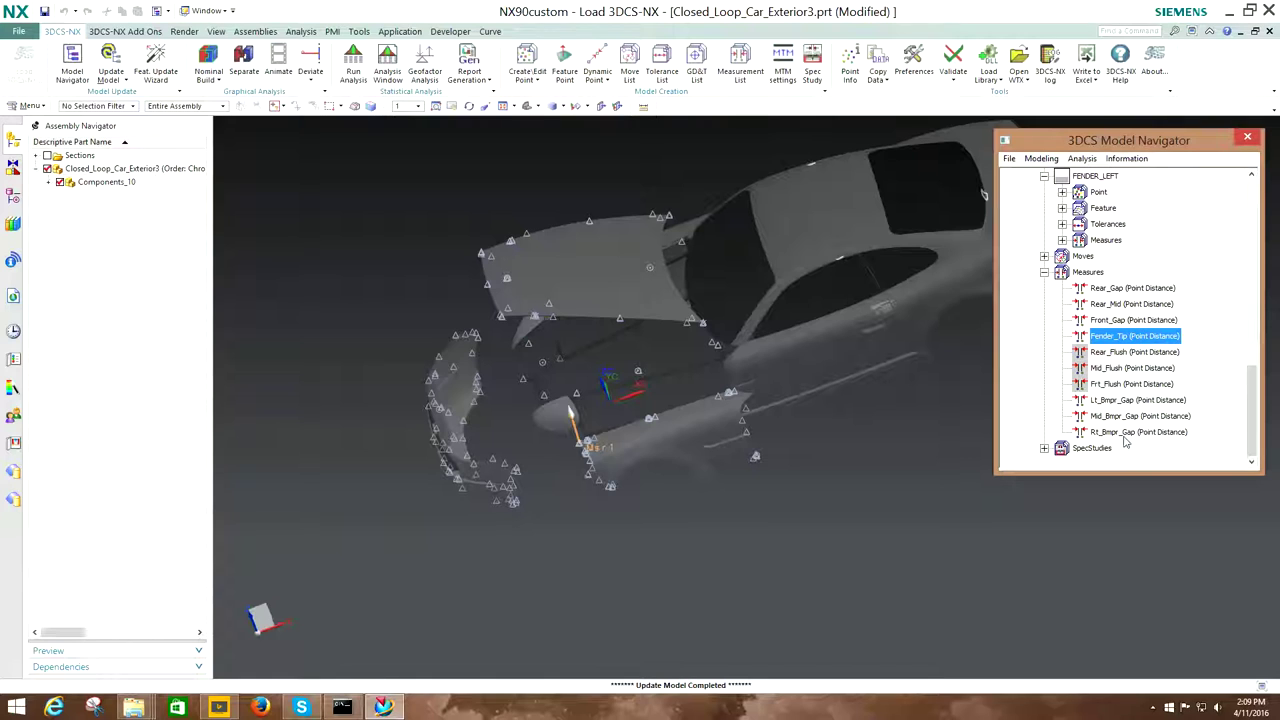
{"action": "left_click", "coordinate": [1044, 272]}
{"action": "scroll", "coordinate": [1070, 300], "scroll_direction": "up", "scroll_amount": 1}
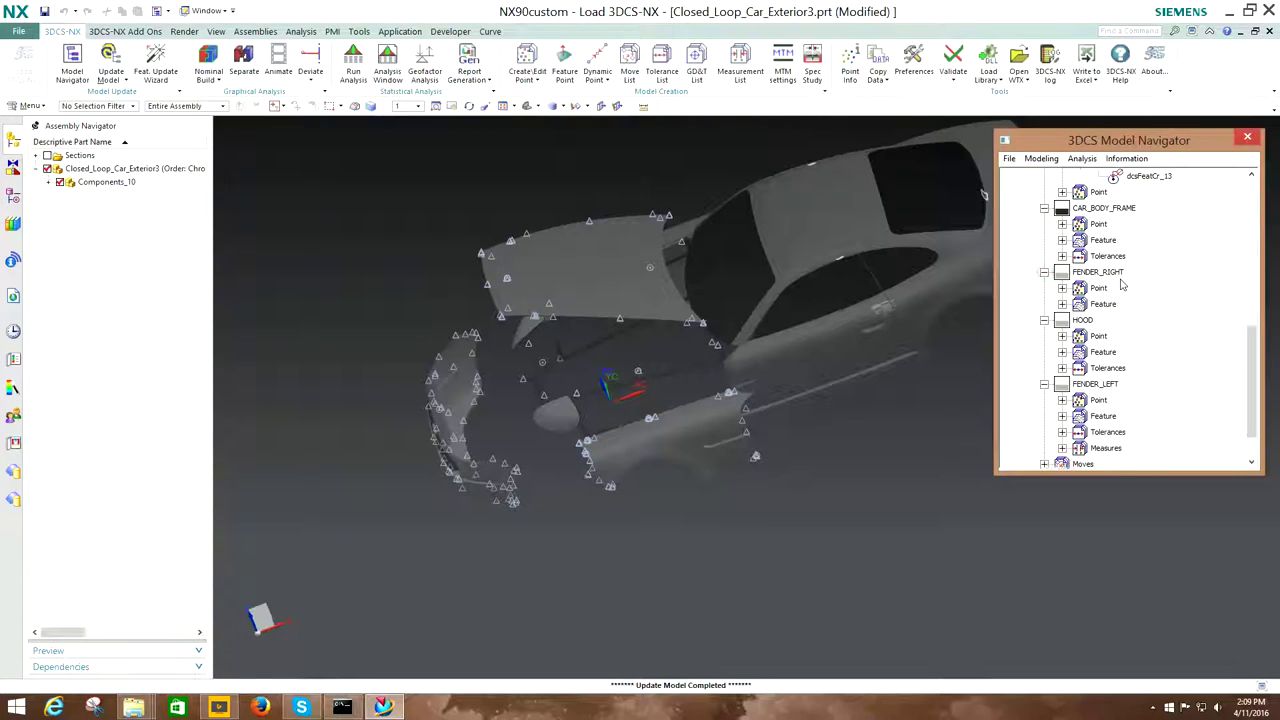
{"action": "scroll", "coordinate": [1090, 320], "scroll_direction": "up", "scroll_amount": 2}
{"action": "scroll", "coordinate": [1094, 333], "scroll_direction": "up", "scroll_amount": 2}
- Collapse FRONT_FACIA, enlarge the model tree, and rebuild the assembly at nominal
{"action": "left_click", "coordinate": [1062, 353]}
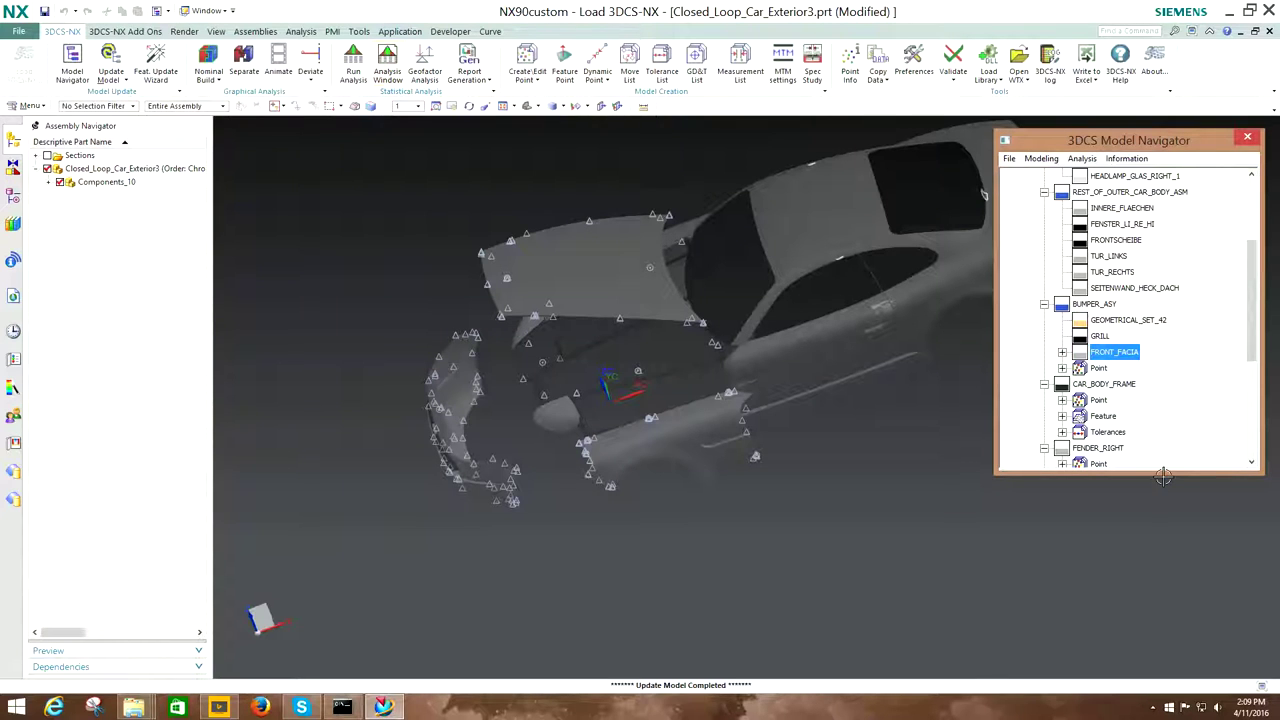
{"action": "left_click_drag", "start_coordinate": [1164, 477], "coordinate": [1168, 678]}
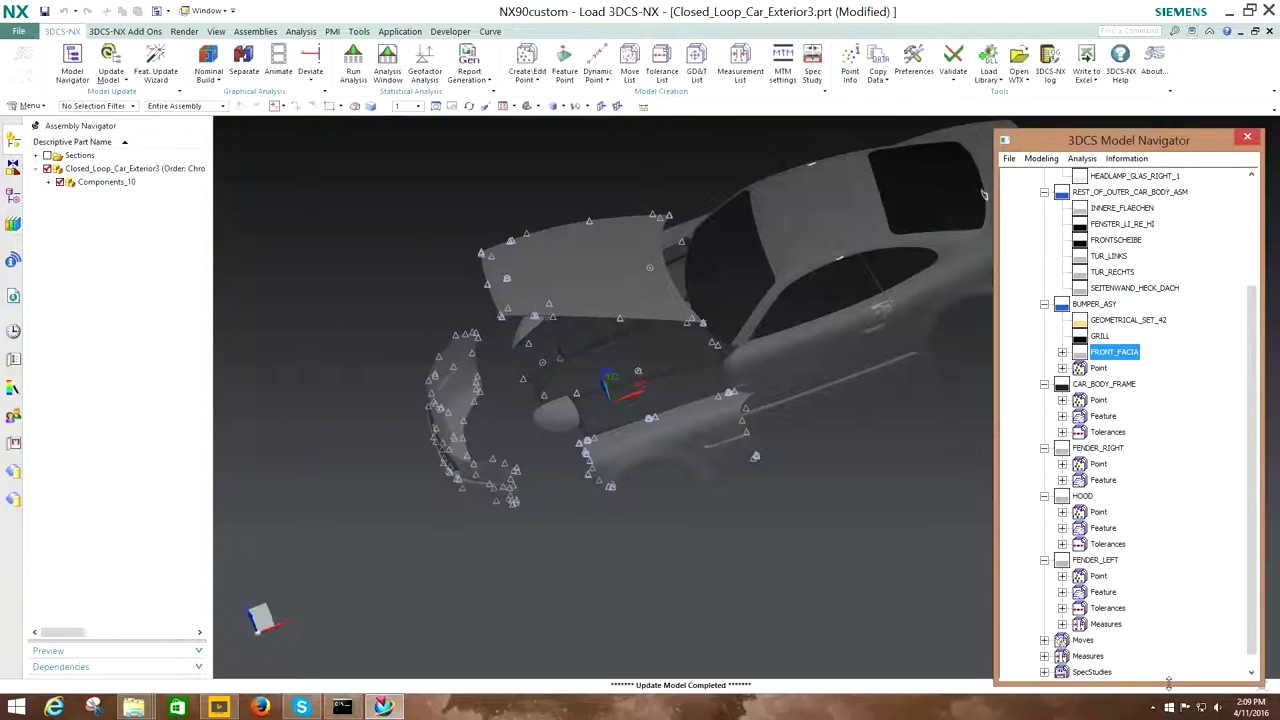
{"action": "left_click", "coordinate": [207, 55]}
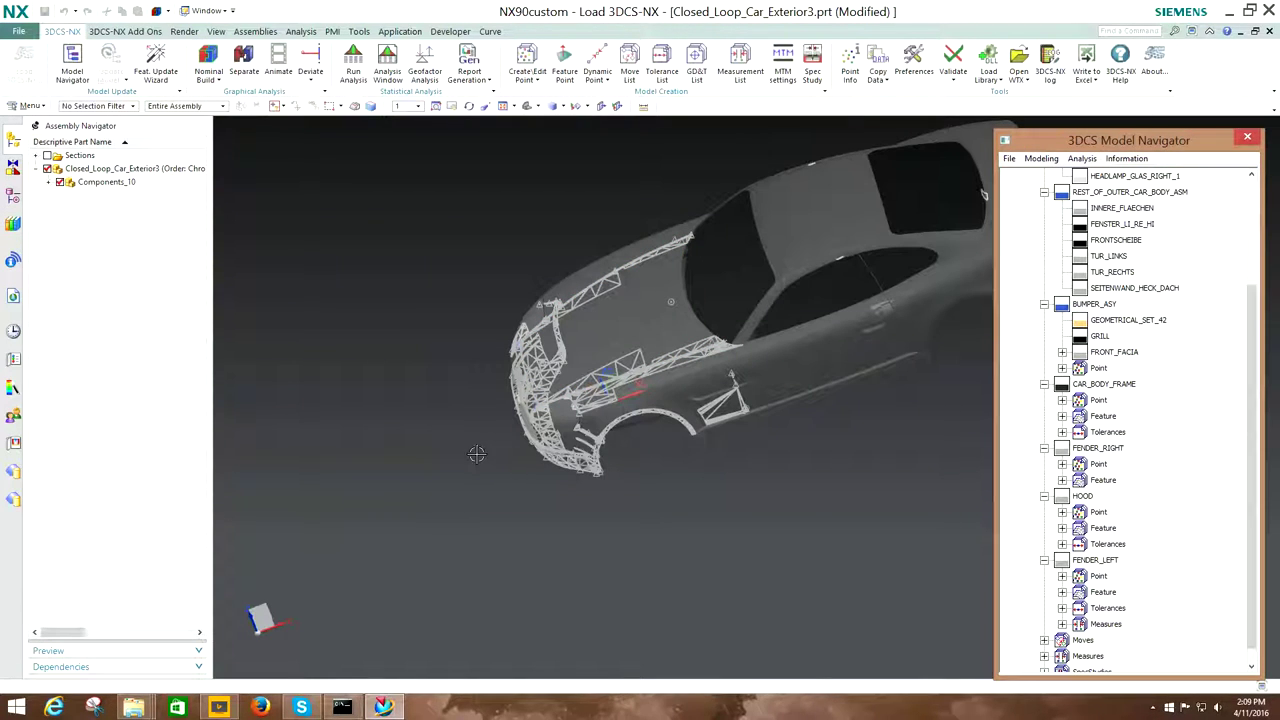
- Rotate and zoom in on the headlamp and front wheel-arch wireframes
{"action": "middle_click_drag", "start_coordinate": [619, 515], "coordinate": [636, 481]}
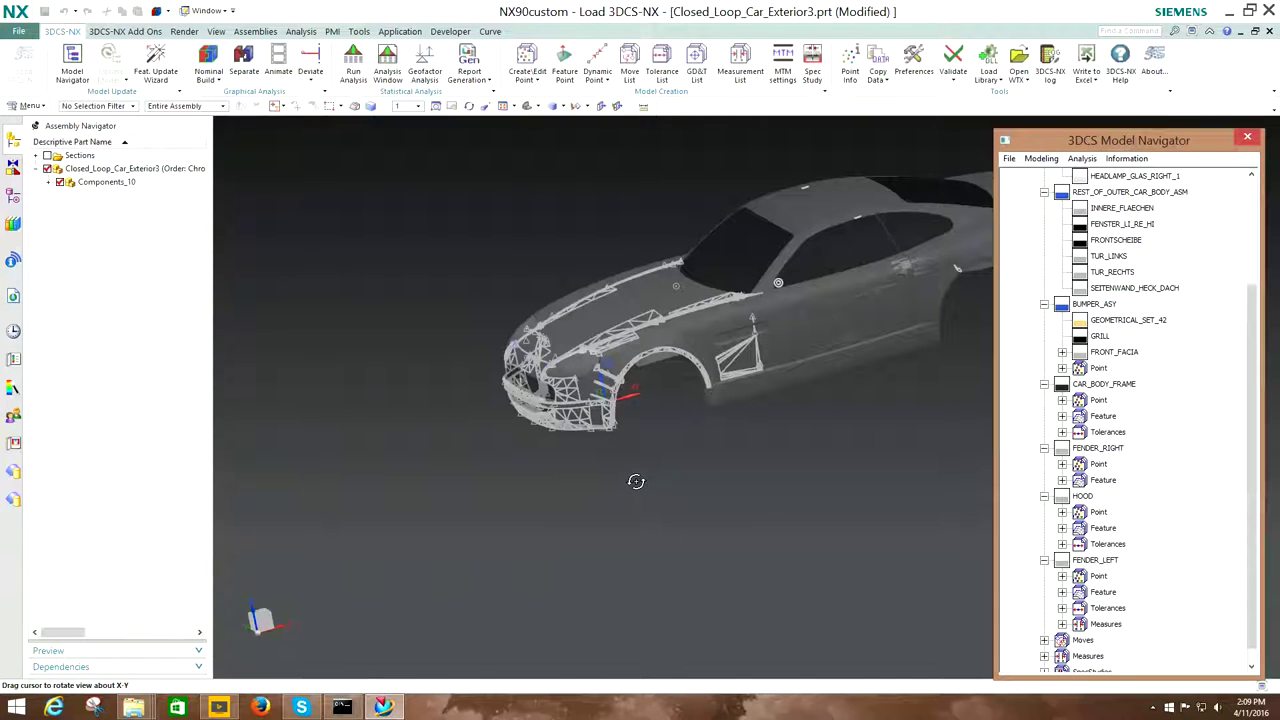
{"action": "scroll", "coordinate": [634, 505], "scroll_direction": "down", "scroll_amount": 2}
{"action": "scroll", "coordinate": [707, 576], "scroll_direction": "up", "scroll_amount": 4}
{"action": "scroll", "coordinate": [711, 578], "scroll_direction": "up", "scroll_amount": 3}
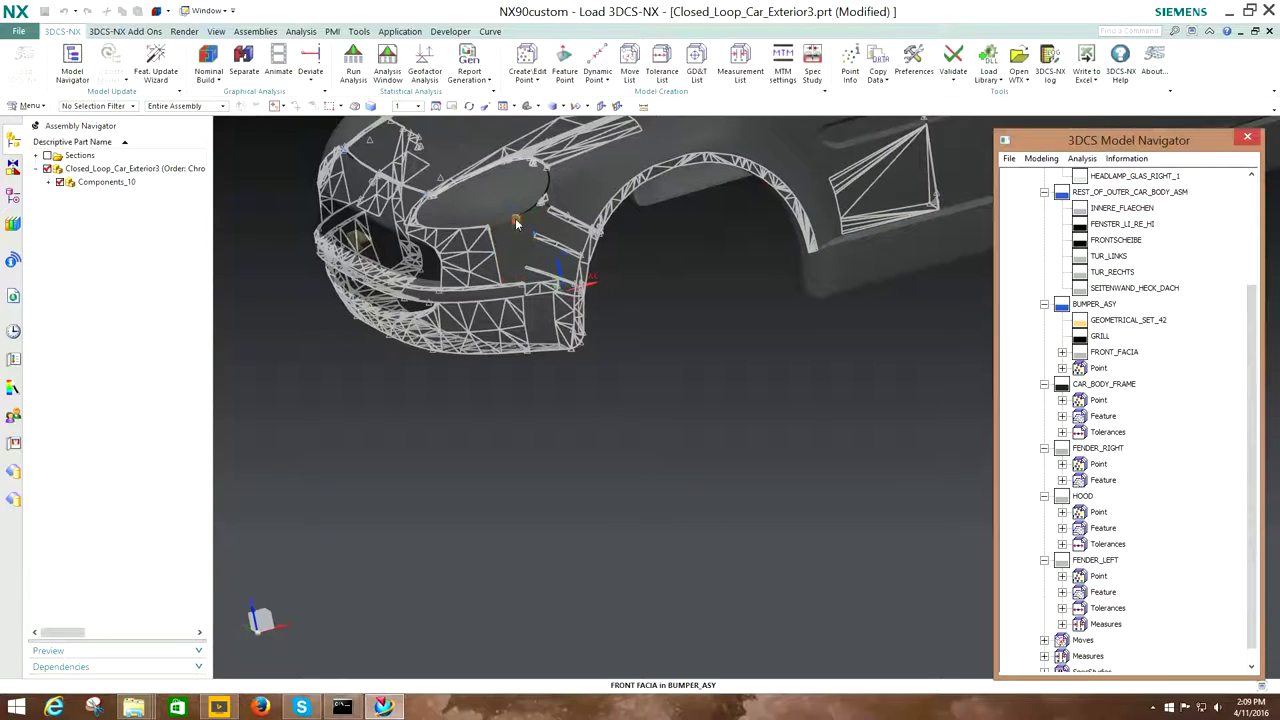
{"action": "middle_click_drag", "start_coordinate": [516, 222], "coordinate": [692, 352]}
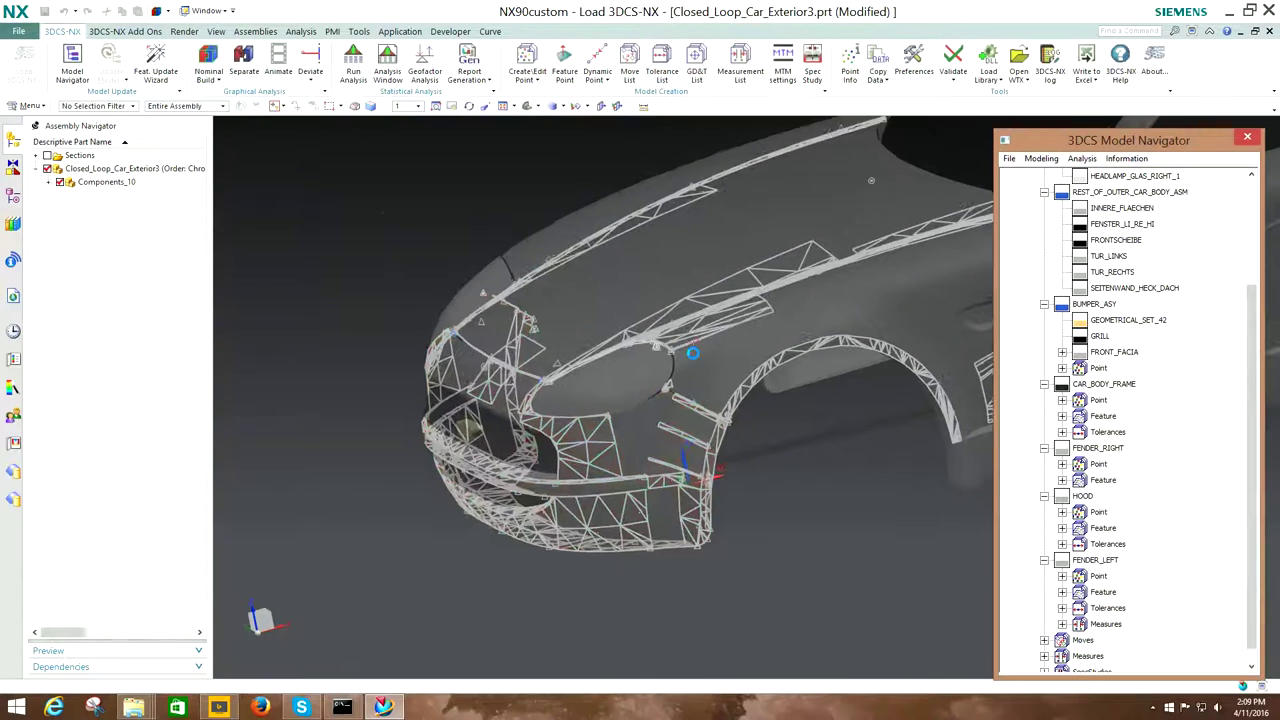
{"action": "scroll", "coordinate": [688, 390], "scroll_direction": "up", "scroll_amount": 2}
{"action": "scroll", "coordinate": [675, 405], "scroll_direction": "up", "scroll_amount": 2}
{"action": "scroll", "coordinate": [650, 425], "scroll_direction": "up", "scroll_amount": 2}
{"action": "scroll", "coordinate": [623, 448], "scroll_direction": "up", "scroll_amount": 1}
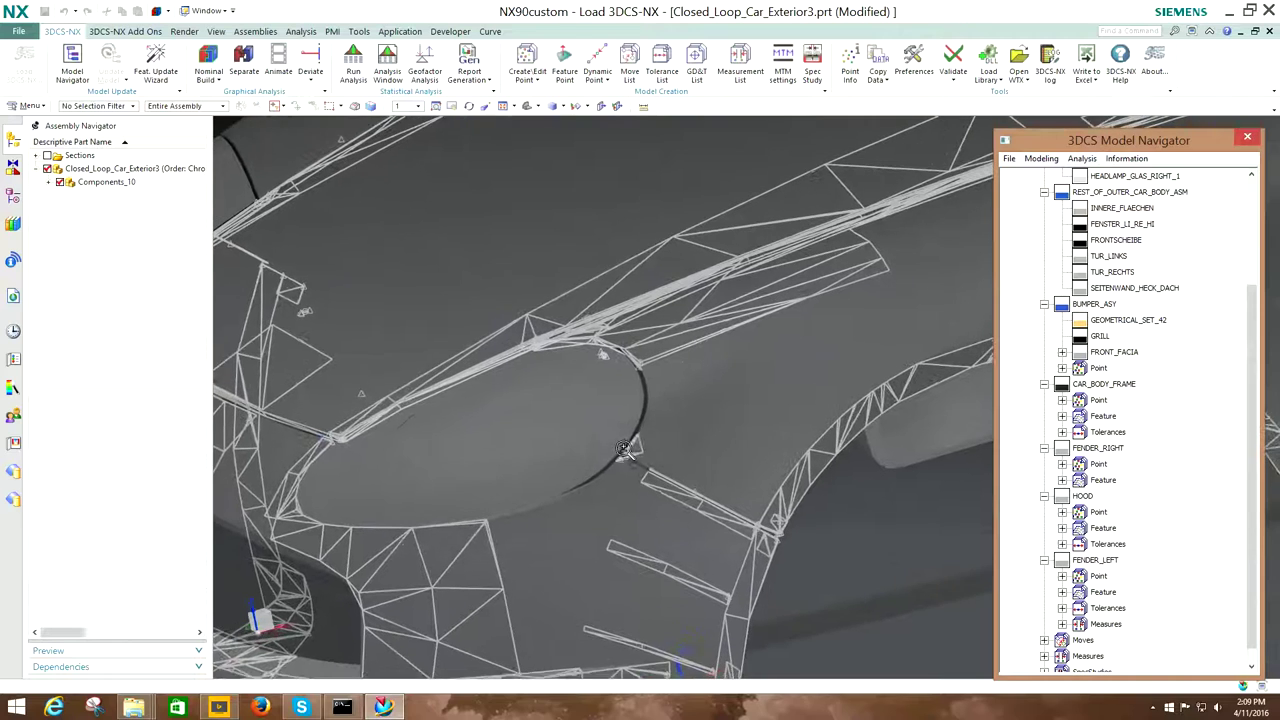
{"action": "scroll", "coordinate": [623, 448], "scroll_direction": "up", "scroll_amount": 1}
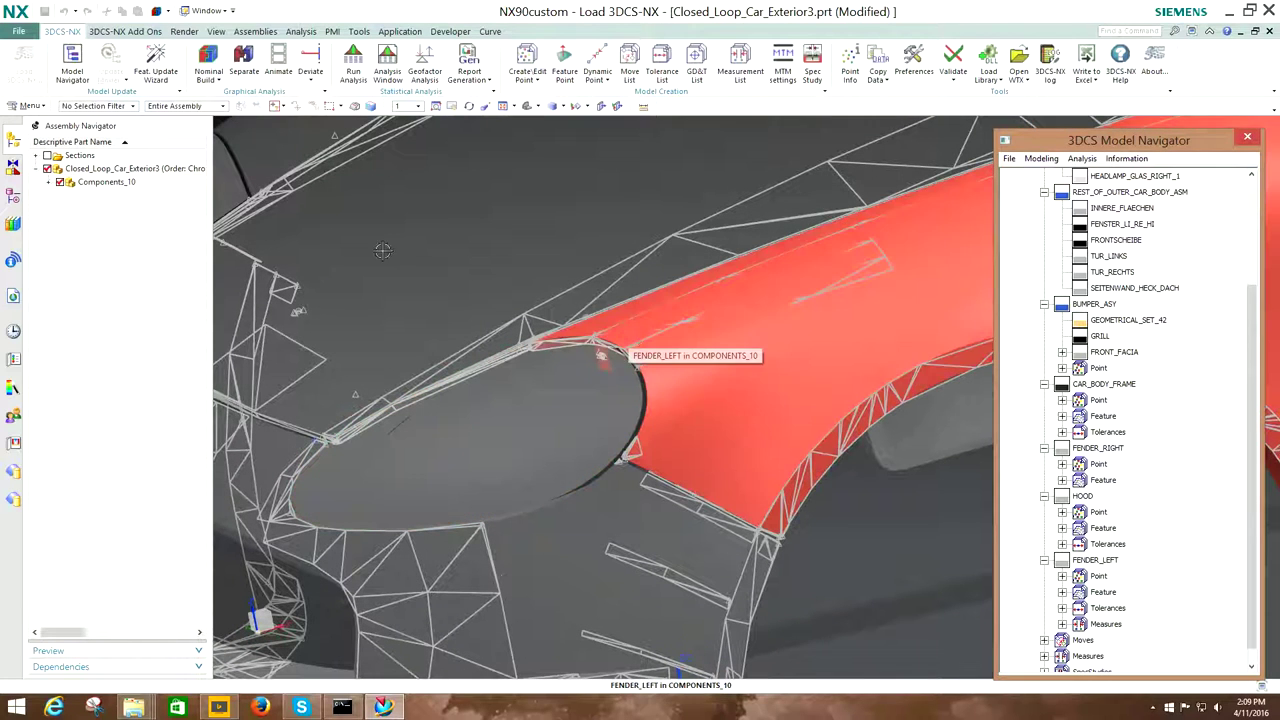
- Start a continuous Deviate run with Refresh Screen enabled, zoomed on the headlamp
{"action": "left_click", "coordinate": [311, 60]}
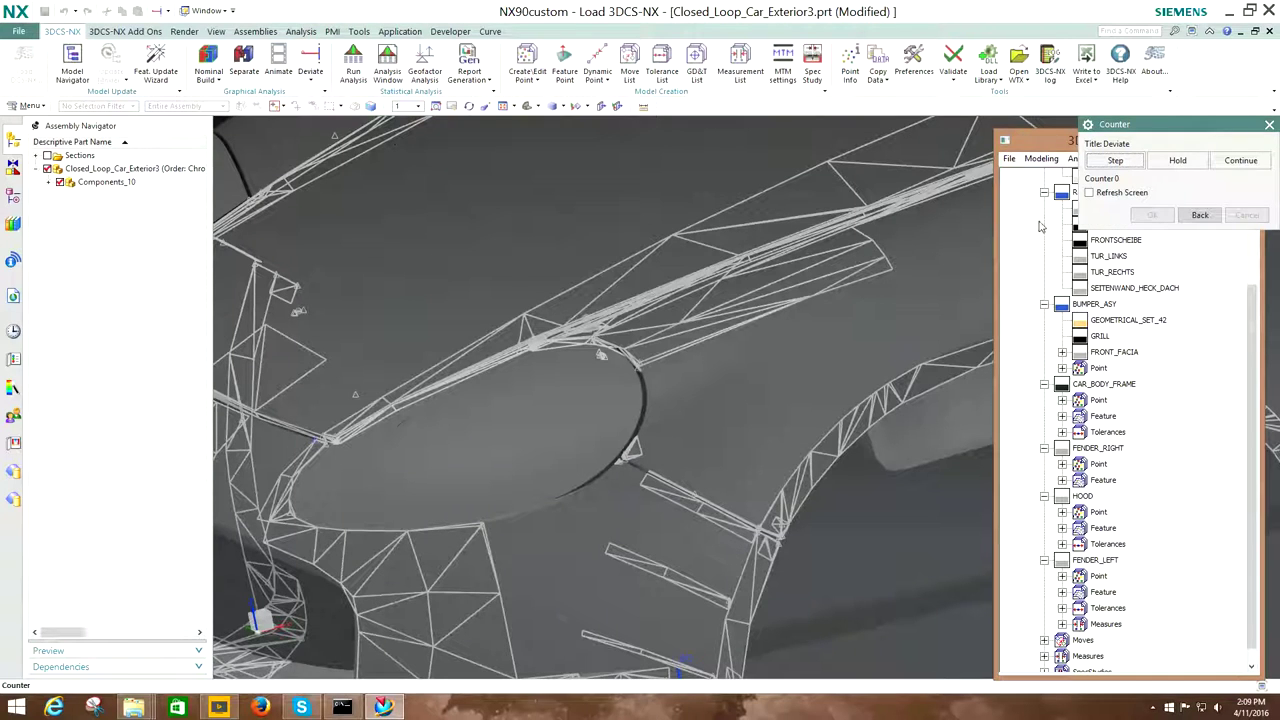
{"action": "mouse_move", "coordinate": [1164, 131]}
{"action": "left_mouse_down"}
{"action": "mouse_move", "coordinate": [376, 154]}
{"action": "mouse_move", "coordinate": [299, 127]}
{"action": "left_mouse_up"}
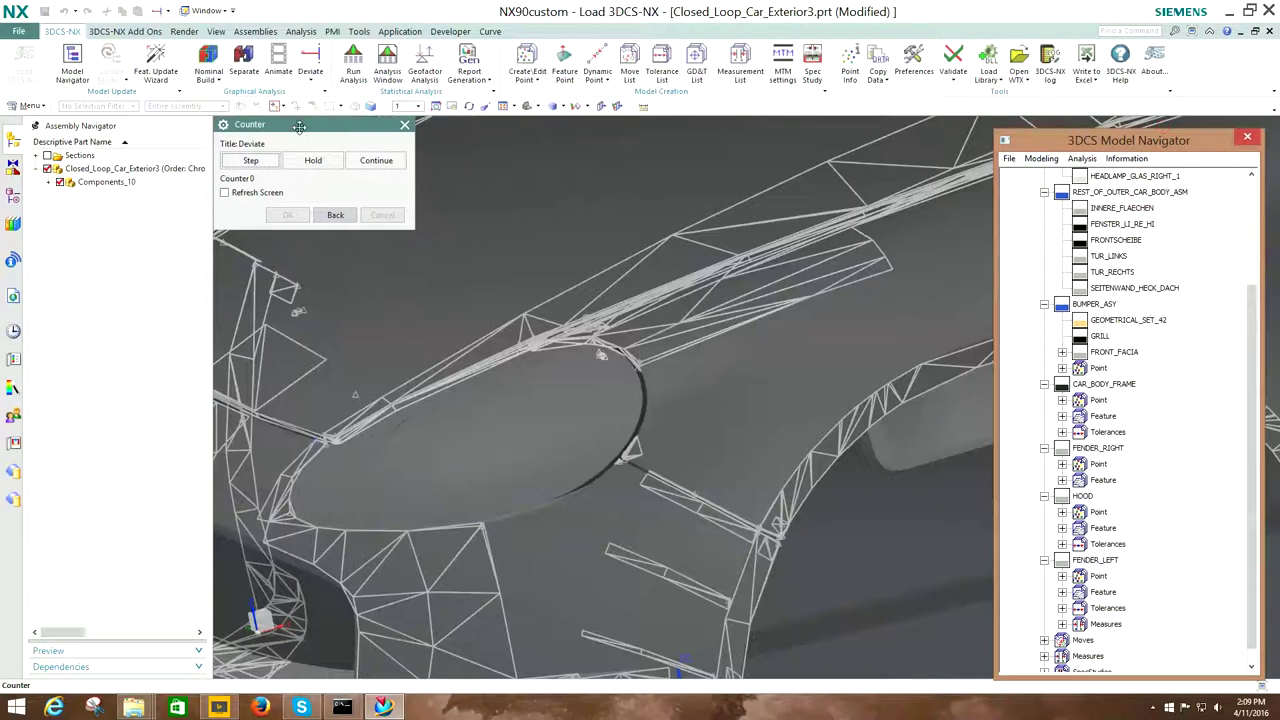
{"action": "left_click", "coordinate": [225, 192]}
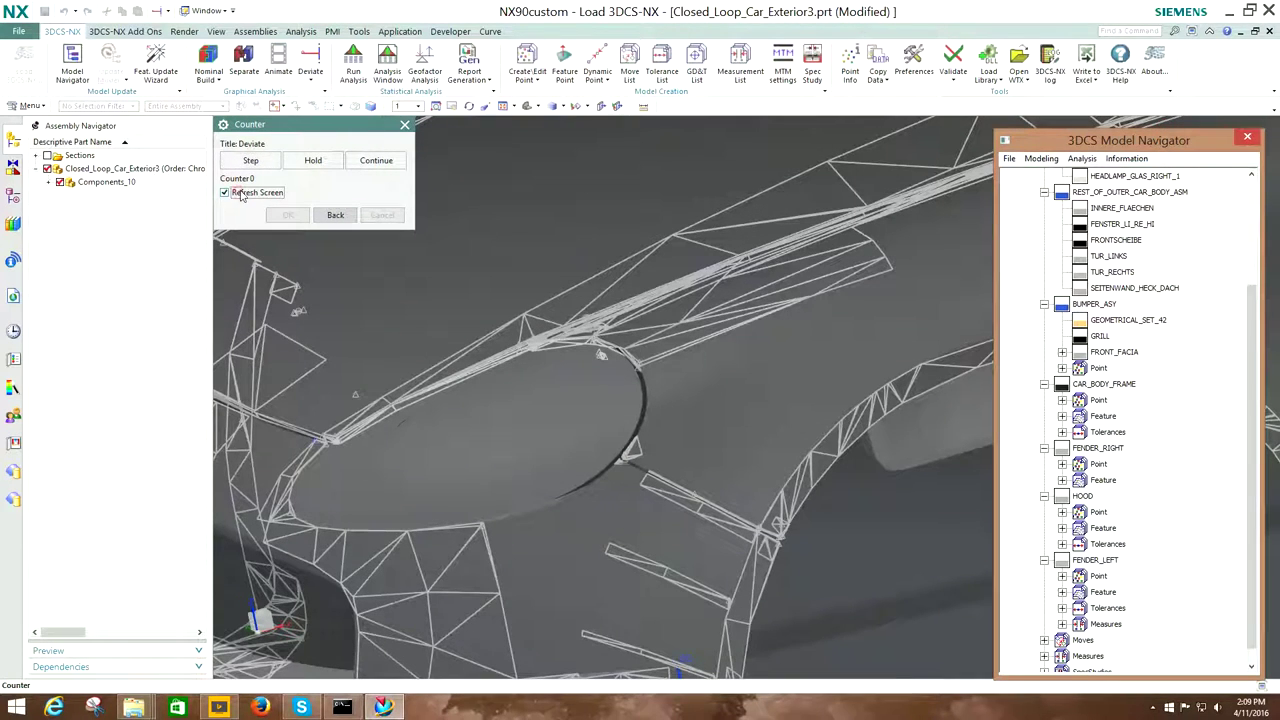
{"action": "left_click", "coordinate": [376, 161]}
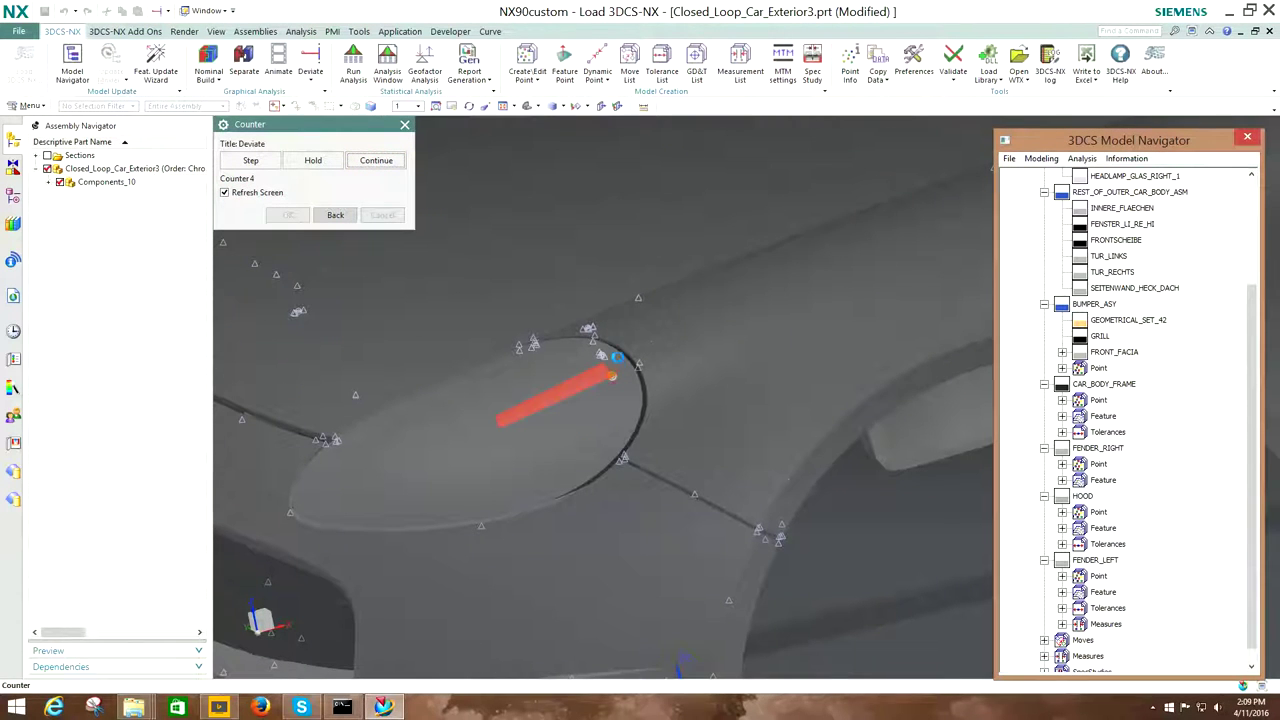
{"action": "scroll", "coordinate": [612, 417], "scroll_direction": "up", "scroll_amount": 2}
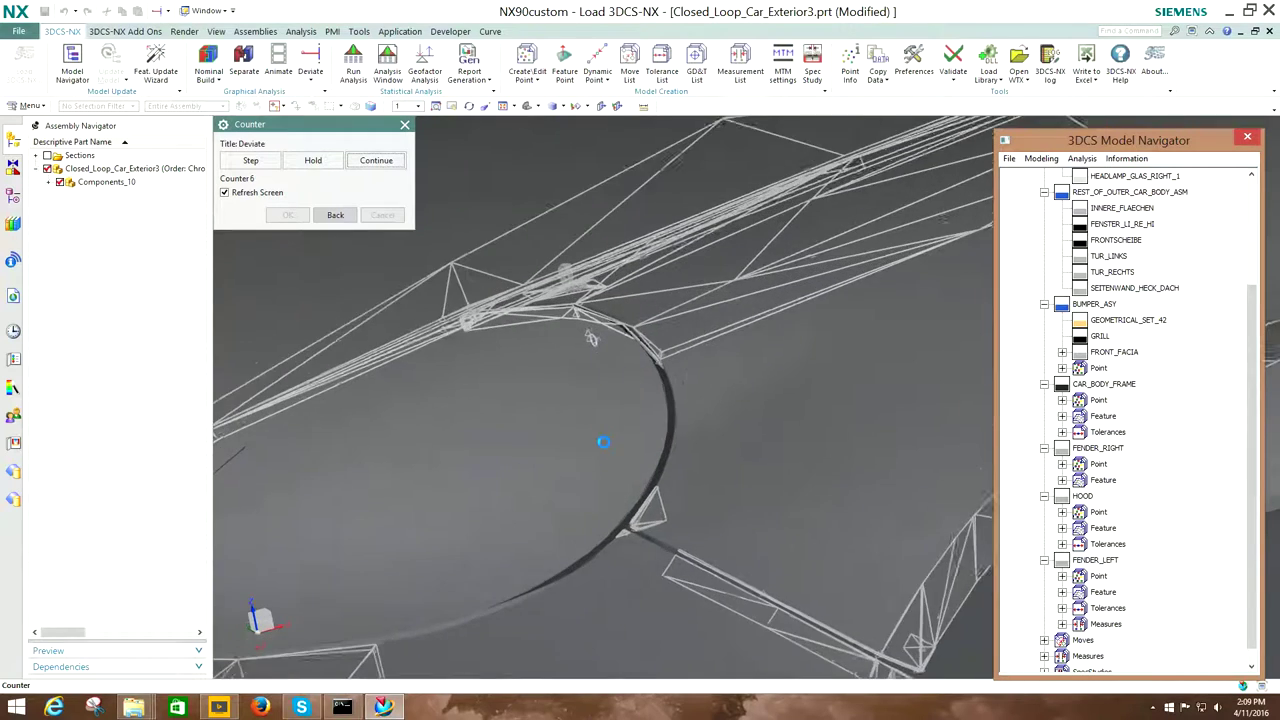
{"action": "scroll", "coordinate": [612, 417], "scroll_direction": "up", "scroll_amount": 2}
{"action": "scroll", "coordinate": [612, 417], "scroll_direction": "up", "scroll_amount": 2}
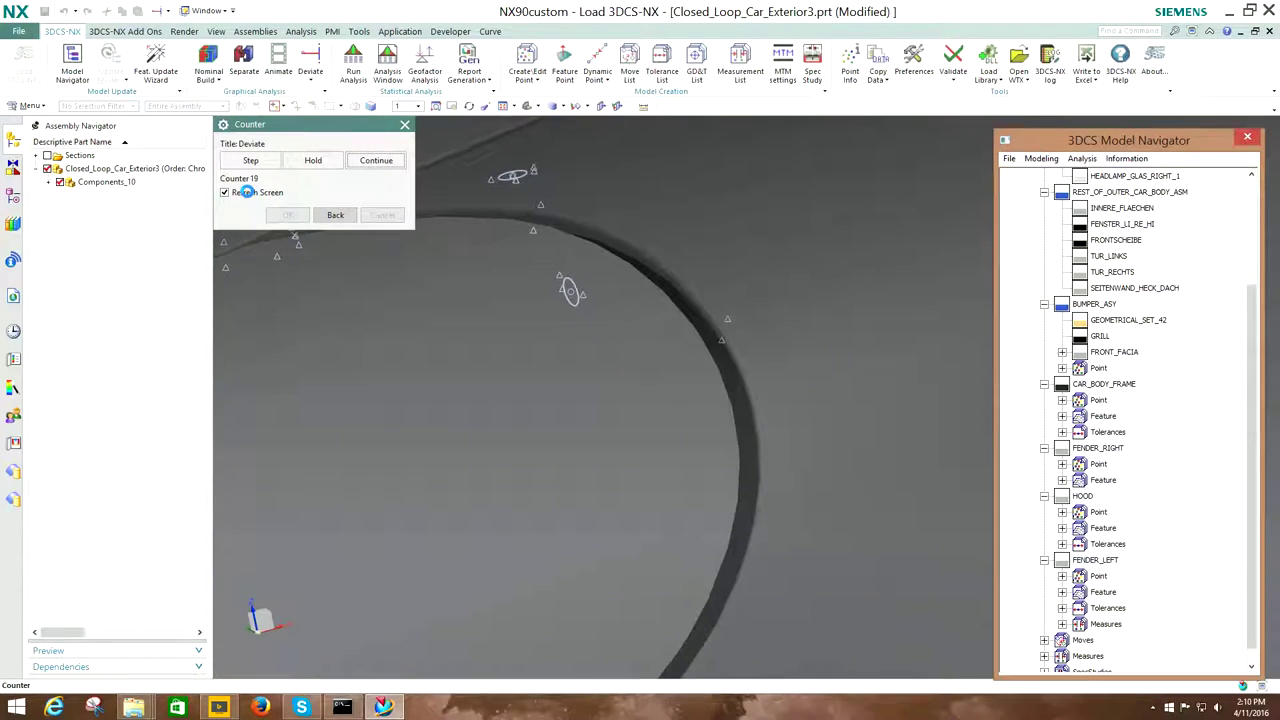
- Rotate around the headlamp gap during the run, then hold and close the deviation dialog
{"action": "left_click", "coordinate": [248, 196]}
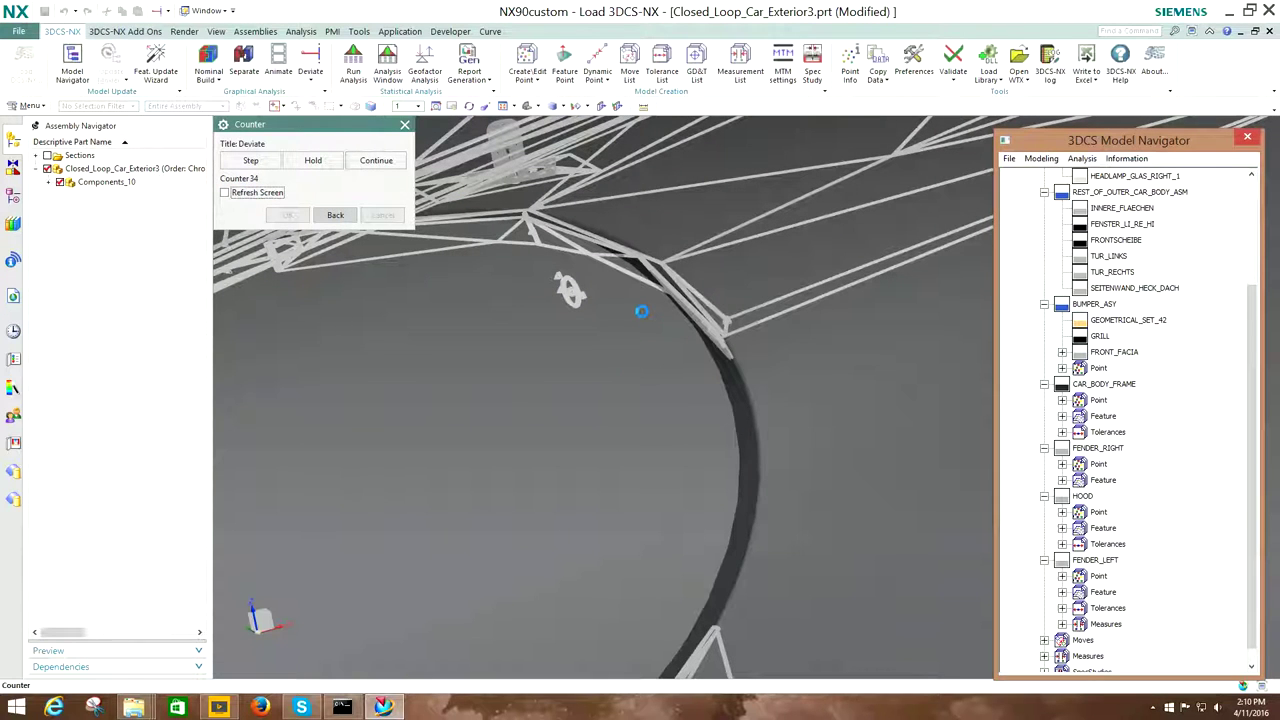
{"action": "middle_click_drag", "start_coordinate": [639, 304], "coordinate": [636, 292]}
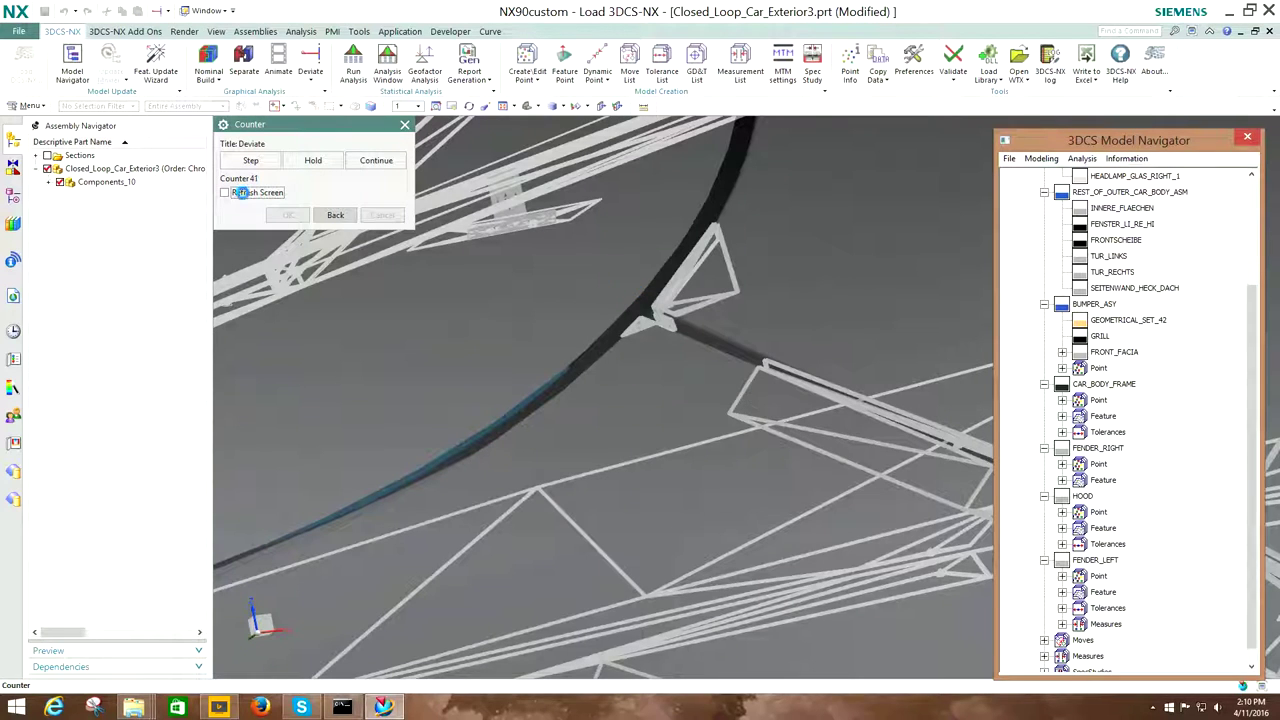
{"action": "left_click", "coordinate": [242, 193]}
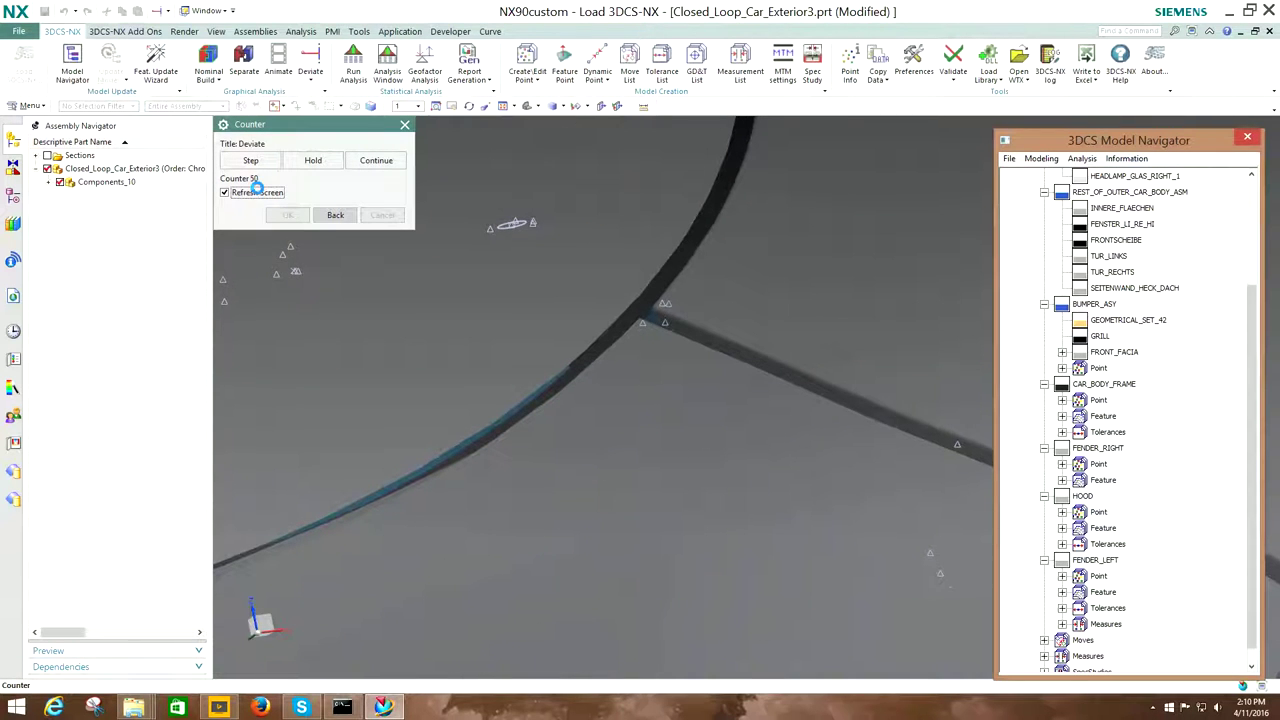
{"action": "left_click", "coordinate": [316, 161]}
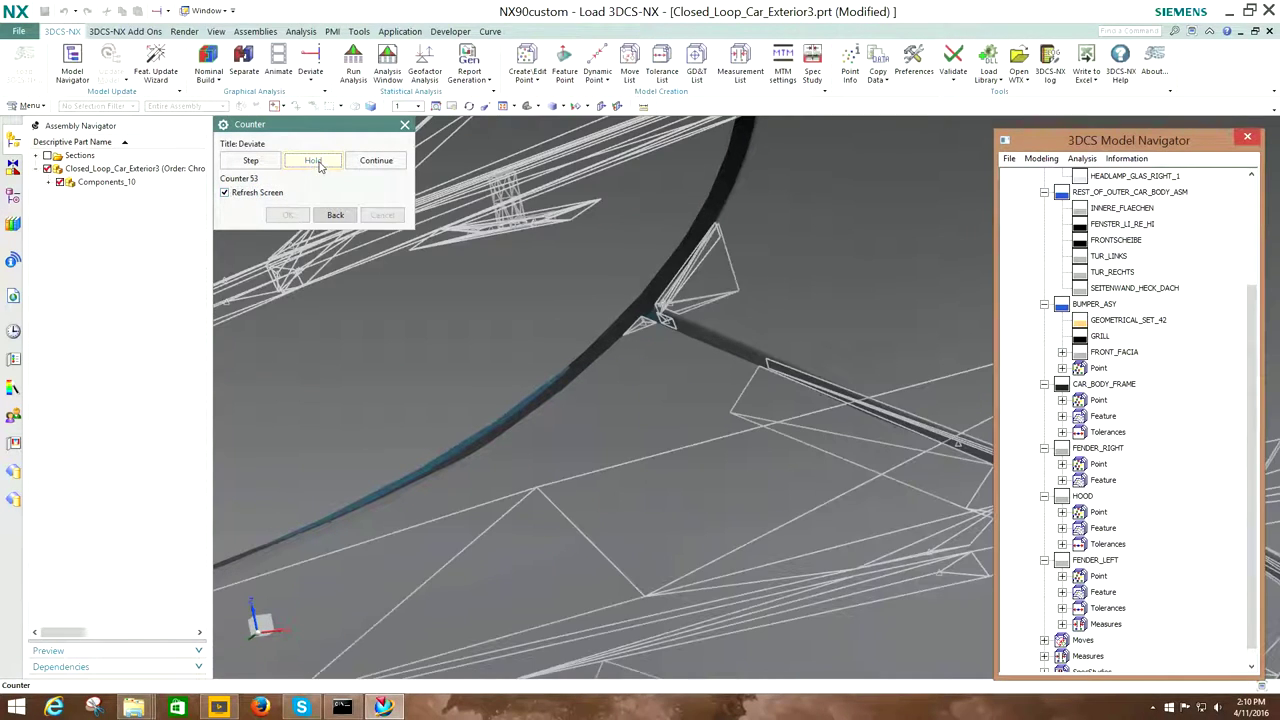
{"action": "left_click", "coordinate": [346, 214]}
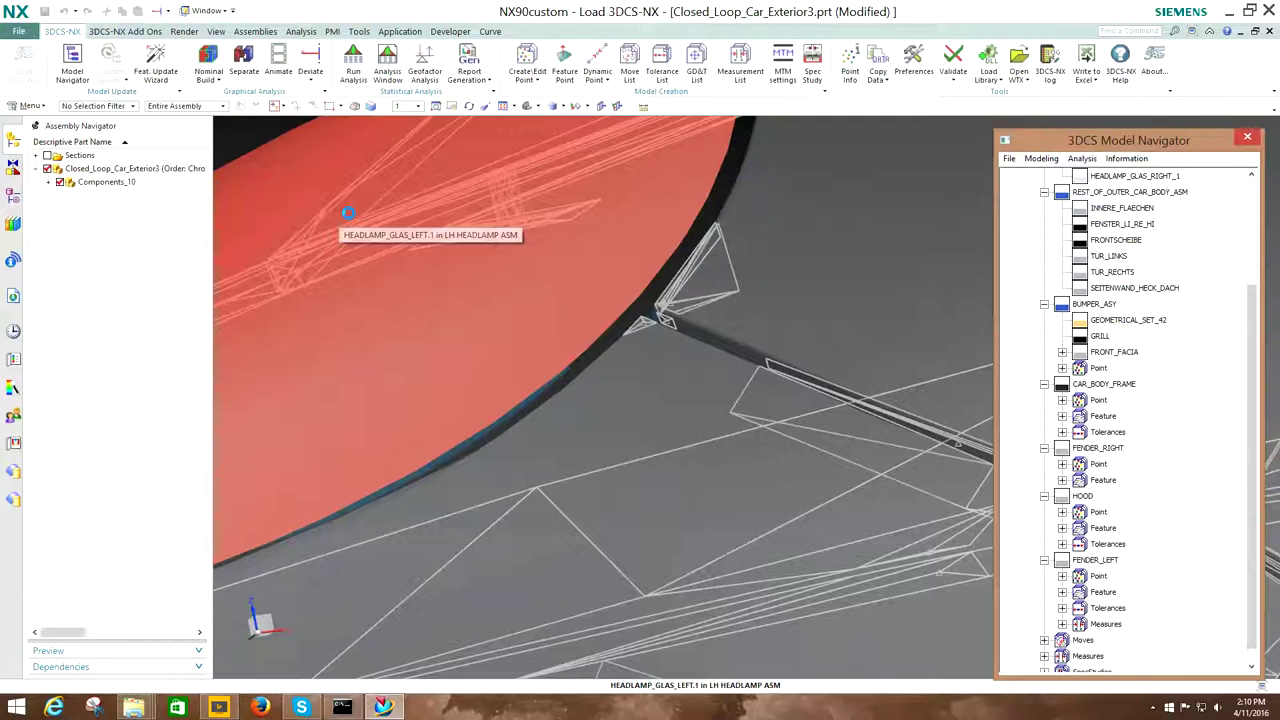
- Restore the shaded, separated whole-car view and run the variation analysis
{"action": "left_click", "coordinate": [246, 56]}
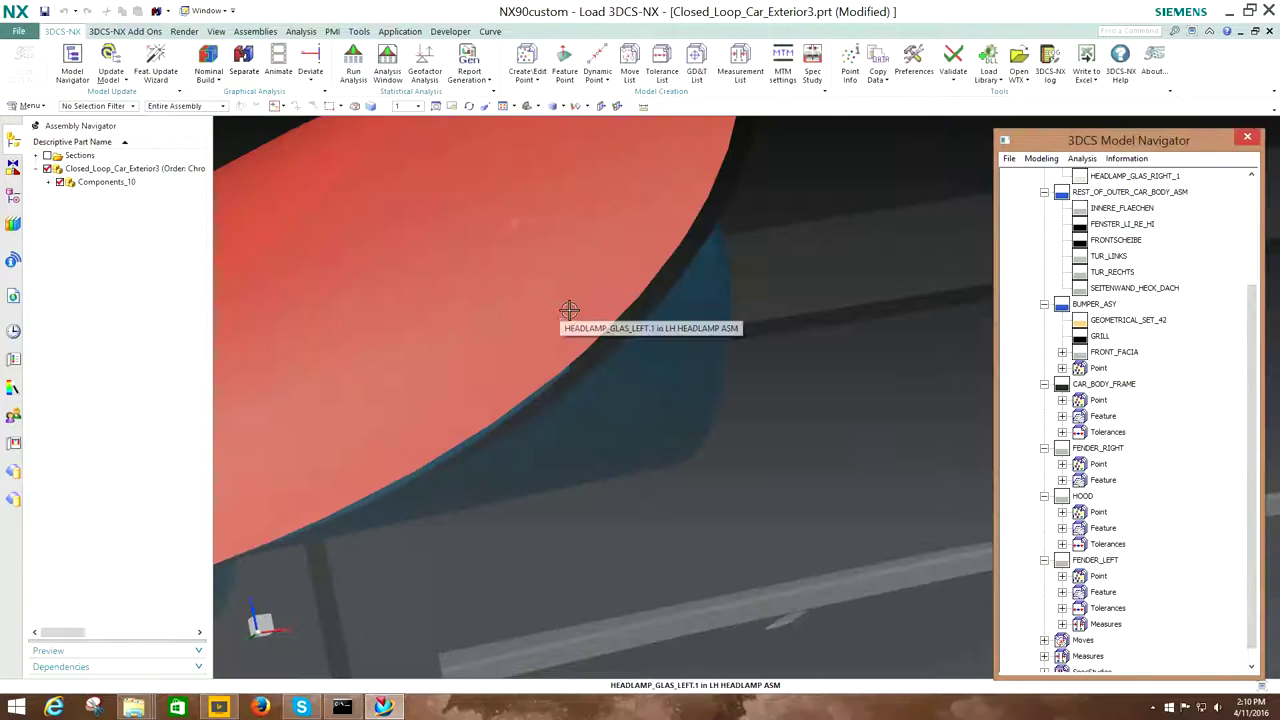
{"action": "scroll", "coordinate": [566, 313], "scroll_direction": "down", "scroll_amount": 5}
{"action": "middle_click_drag", "start_coordinate": [560, 258], "coordinate": [572, 292]}
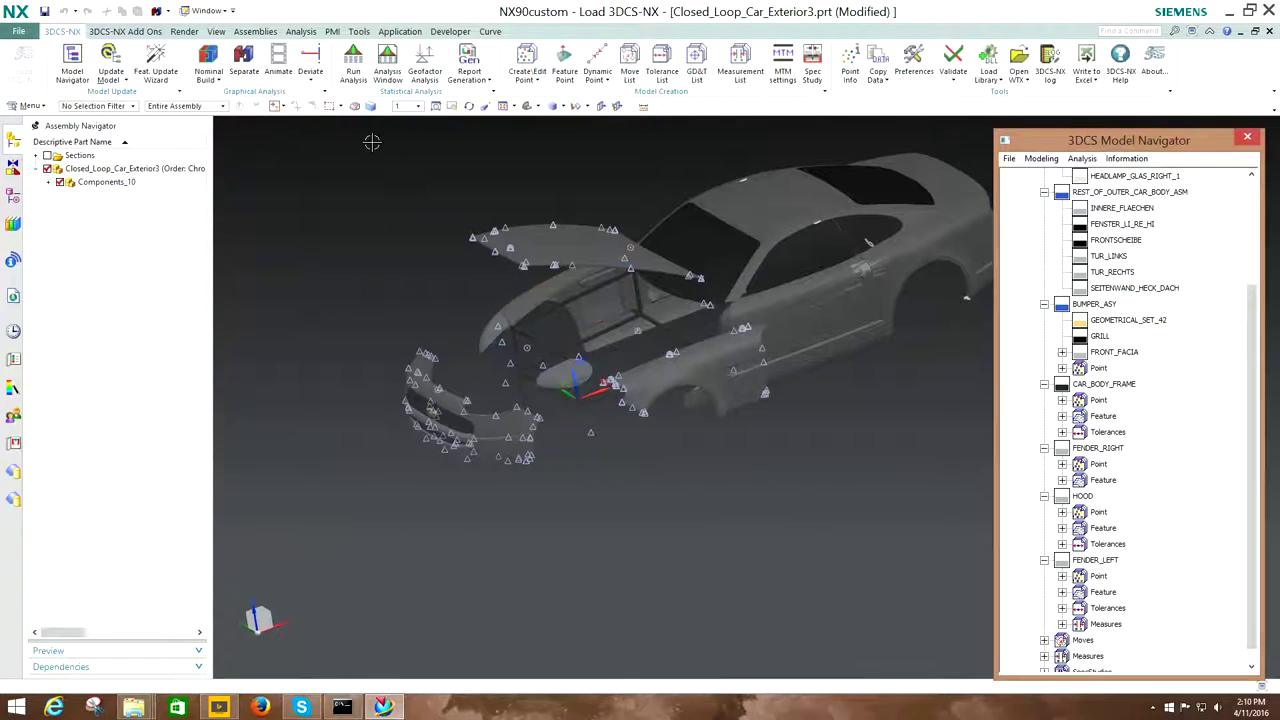
{"action": "left_click", "coordinate": [212, 58]}
{"action": "left_click", "coordinate": [353, 60]}
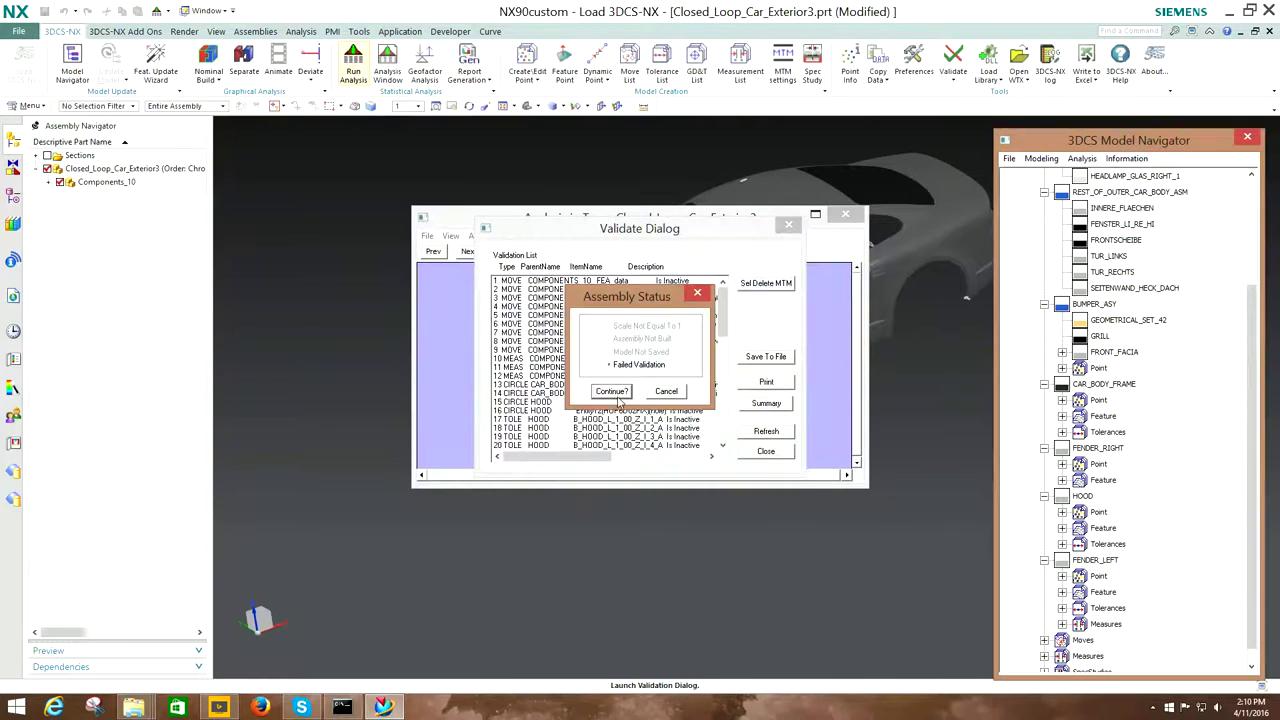
- Continue past the failed validation and start a 100-run Monte Carlo simulation
{"action": "left_click", "coordinate": [611, 391]}
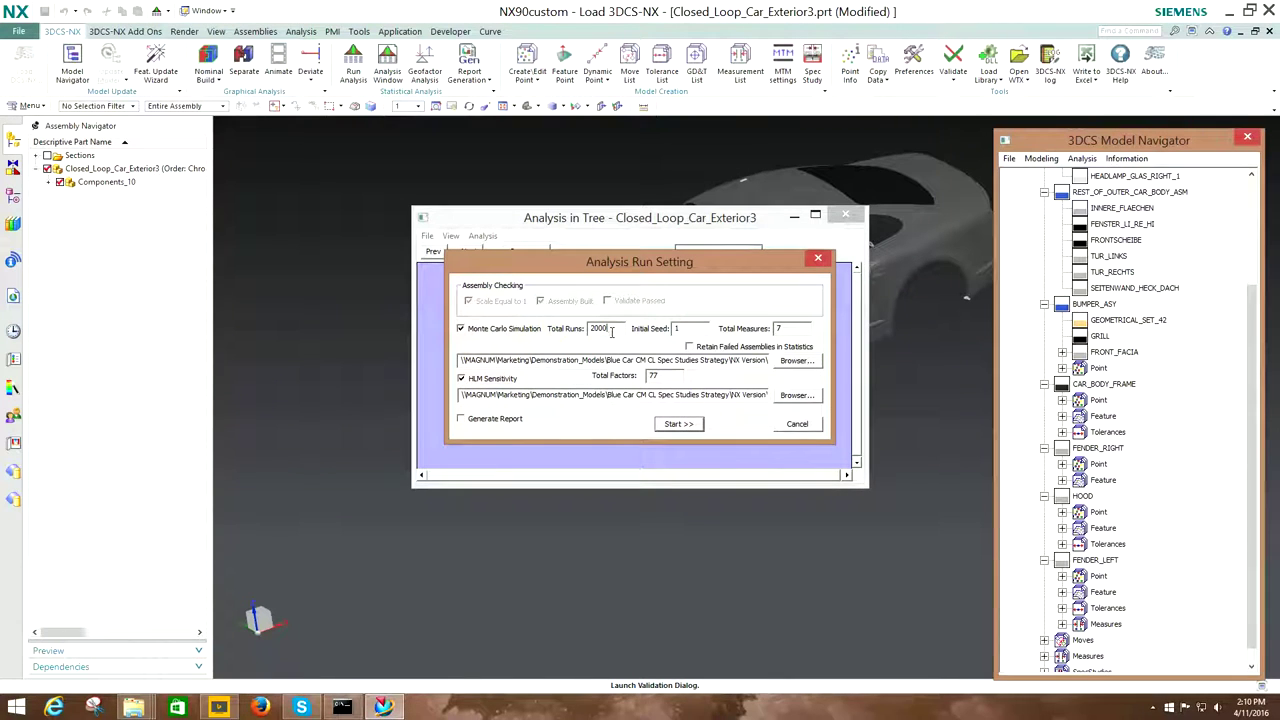
{"action": "type", "text": "100"}
{"action": "left_click", "coordinate": [690, 423]}
{"action": "left_click", "coordinate": [385, 375]}
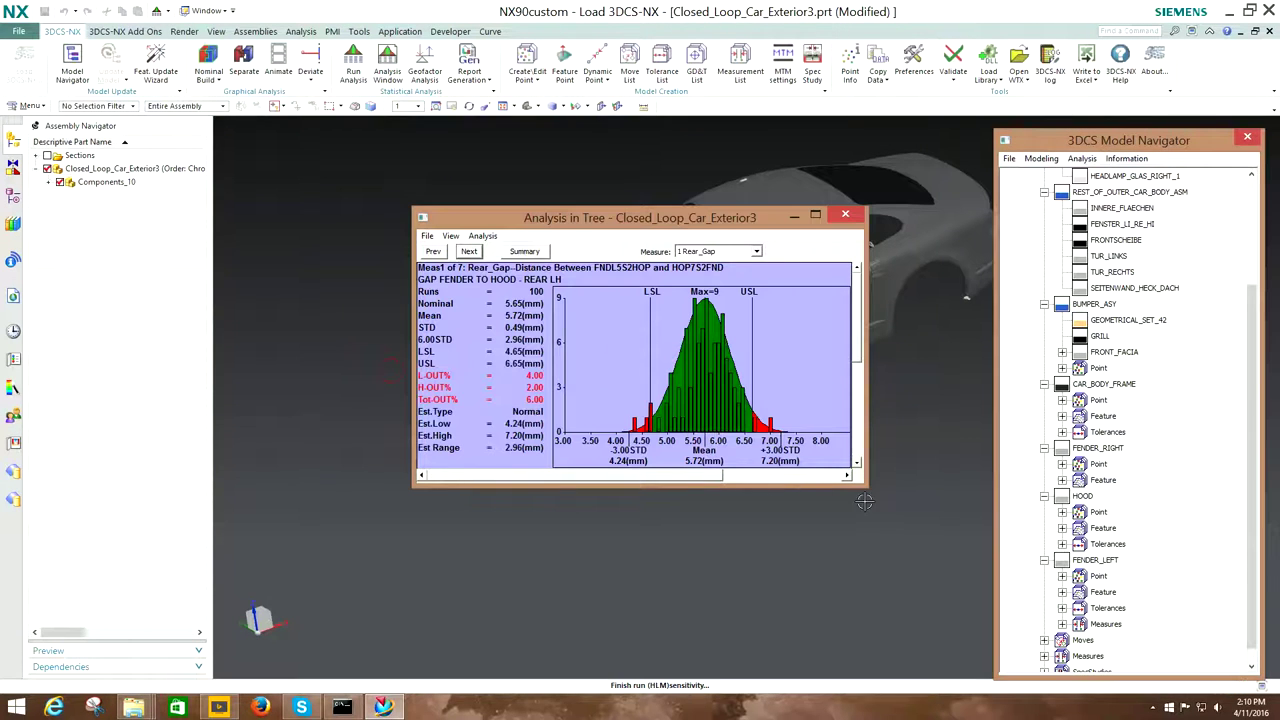
- Enlarge the results window to show contributors and switch the measure to 2 Rear_Mid
{"action": "left_click_drag", "start_coordinate": [866, 486], "coordinate": [1027, 667]}
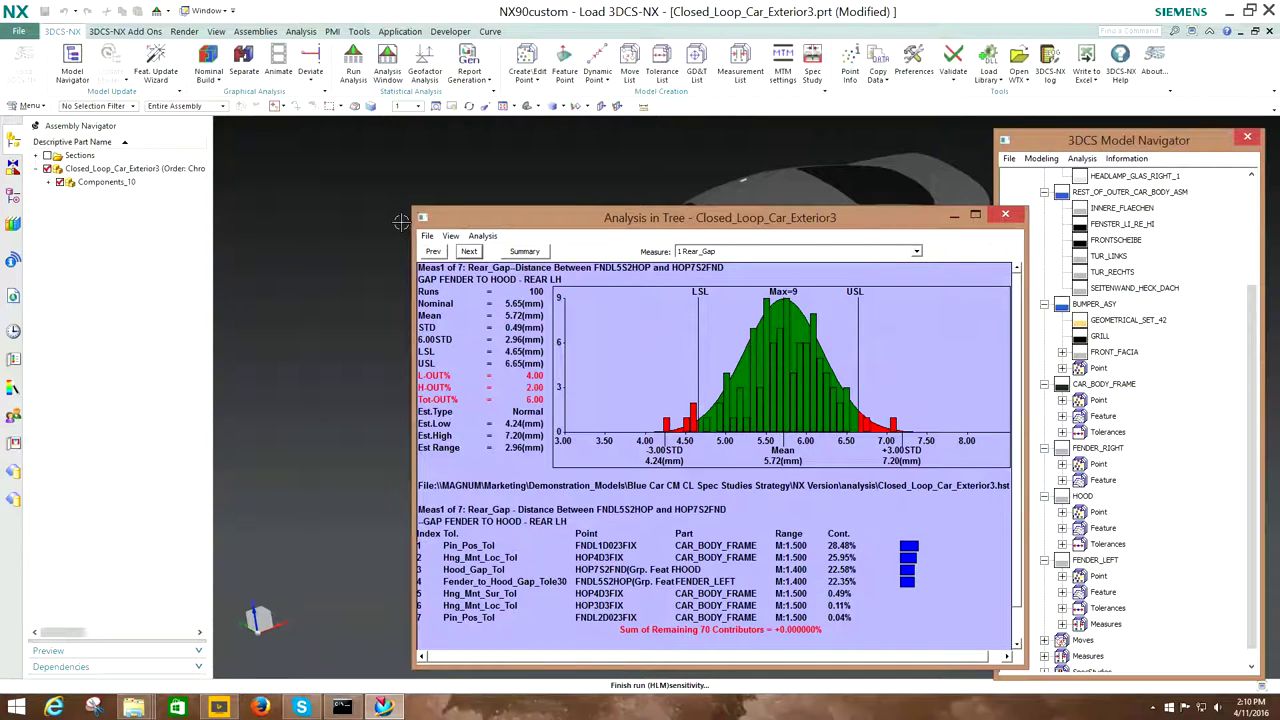
{"action": "left_click_drag", "start_coordinate": [413, 210], "coordinate": [230, 124]}
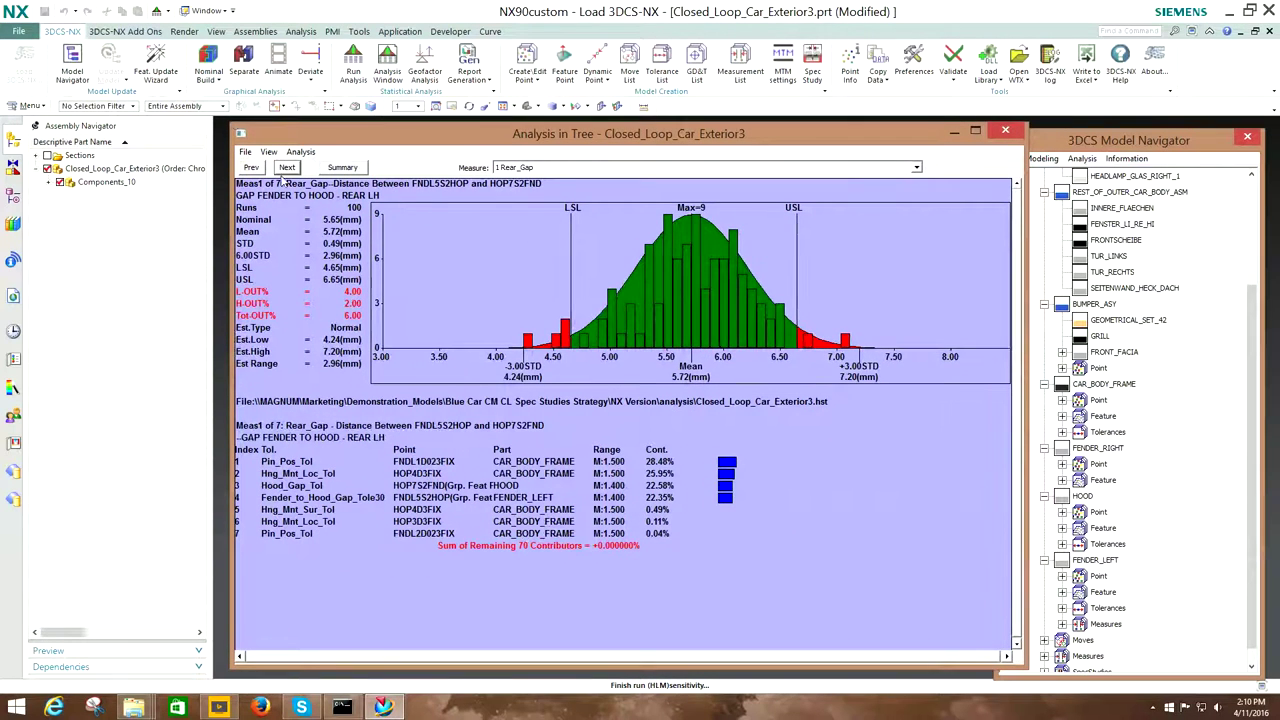
{"action": "left_click", "coordinate": [536, 169]}
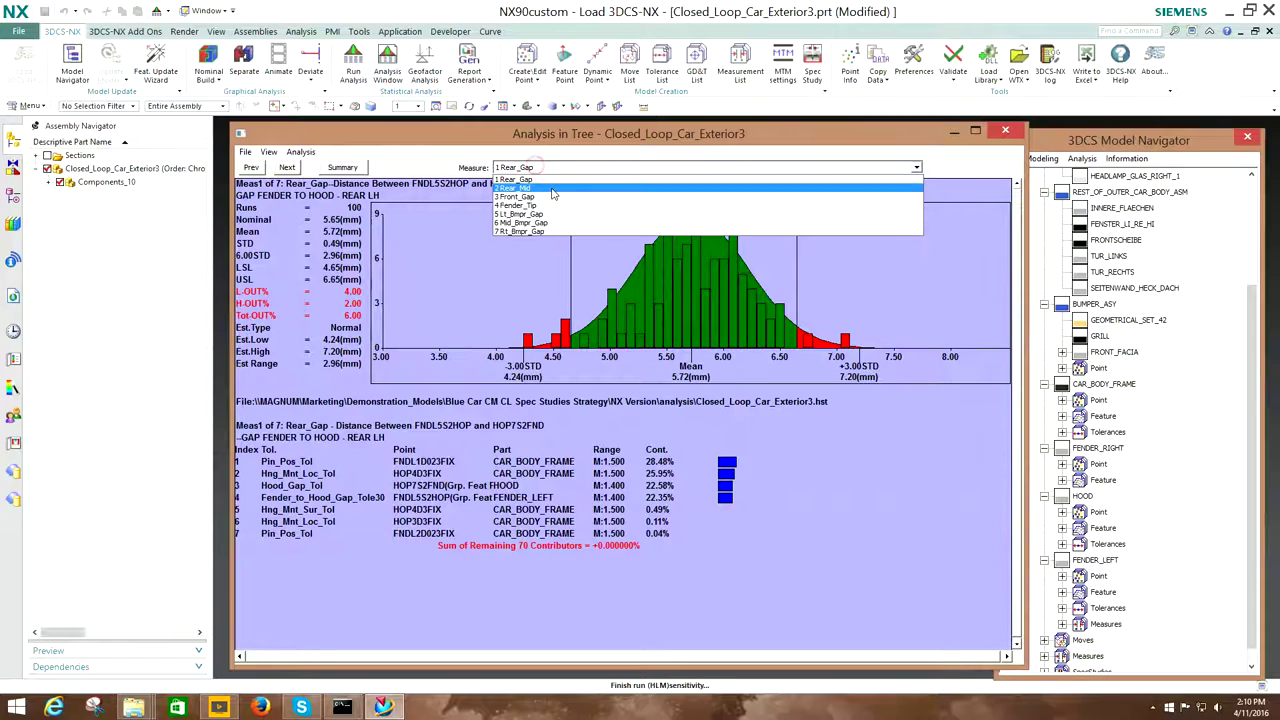
{"action": "left_click", "coordinate": [553, 195]}
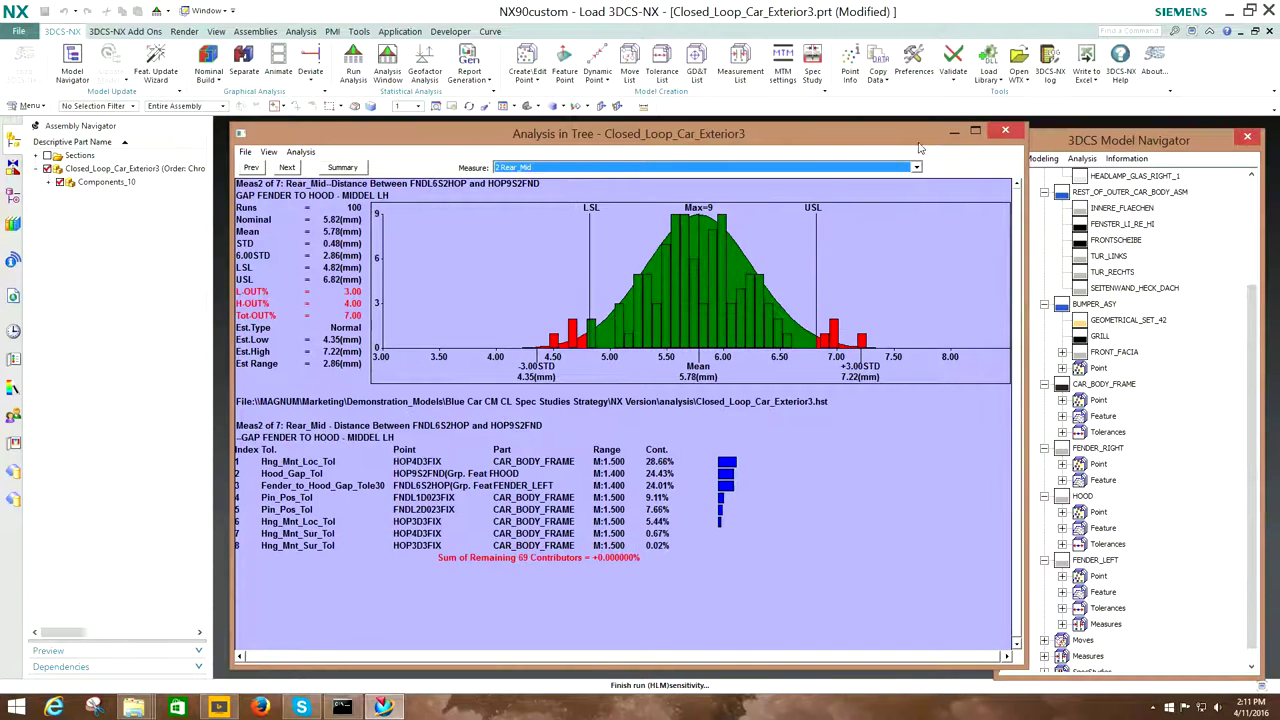
{"action": "mouse_move", "coordinate": [895, 139]}
{"action": "left_mouse_down"}
{"action": "mouse_move", "coordinate": [923, 573]}
{"action": "mouse_move", "coordinate": [907, 467]}
{"action": "mouse_move", "coordinate": [914, 392]}
{"action": "left_mouse_up"}
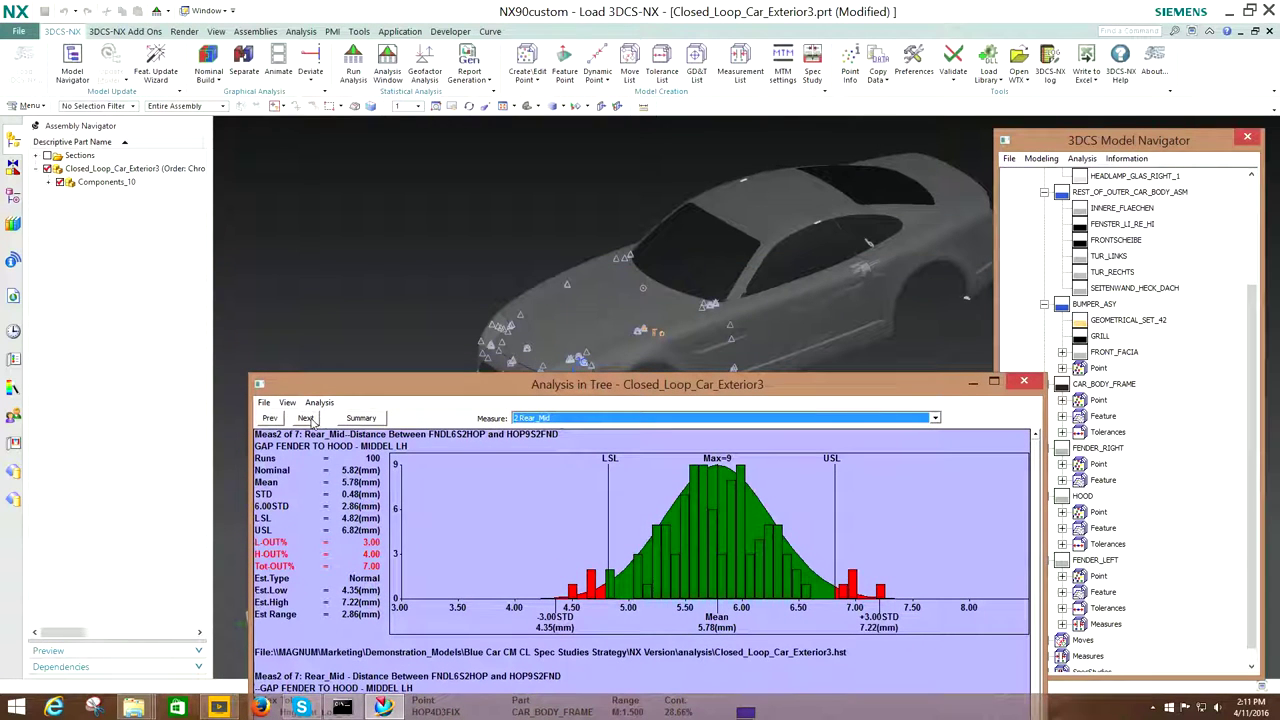
- Advance to the Front_Gap result and rotate and zoom the car to inspect its front gap
{"action": "left_click", "coordinate": [306, 418]}
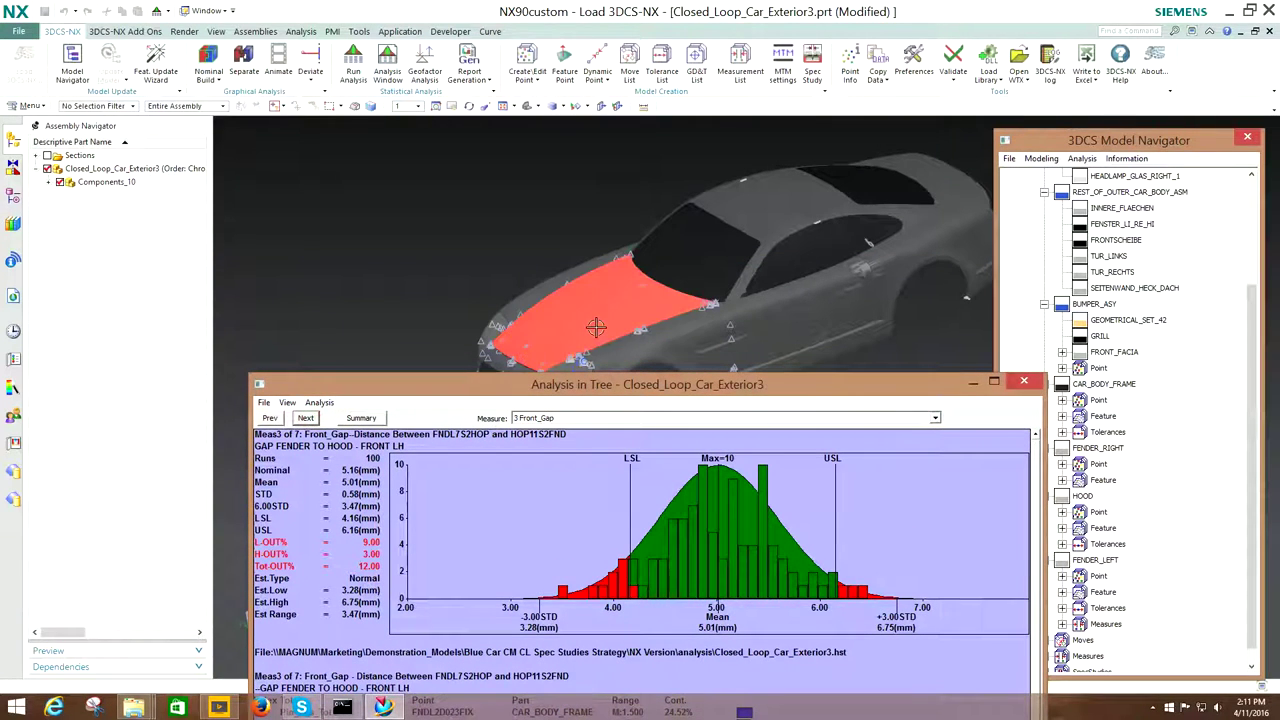
{"action": "mouse_move", "coordinate": [580, 330]}
{"action": "middle_mouse_down"}
{"action": "mouse_move", "coordinate": [614, 313]}
{"action": "mouse_move", "coordinate": [680, 322]}
{"action": "mouse_move", "coordinate": [733, 270]}
{"action": "middle_mouse_up"}
{"action": "scroll", "coordinate": [690, 330], "scroll_direction": "up", "scroll_amount": 3}
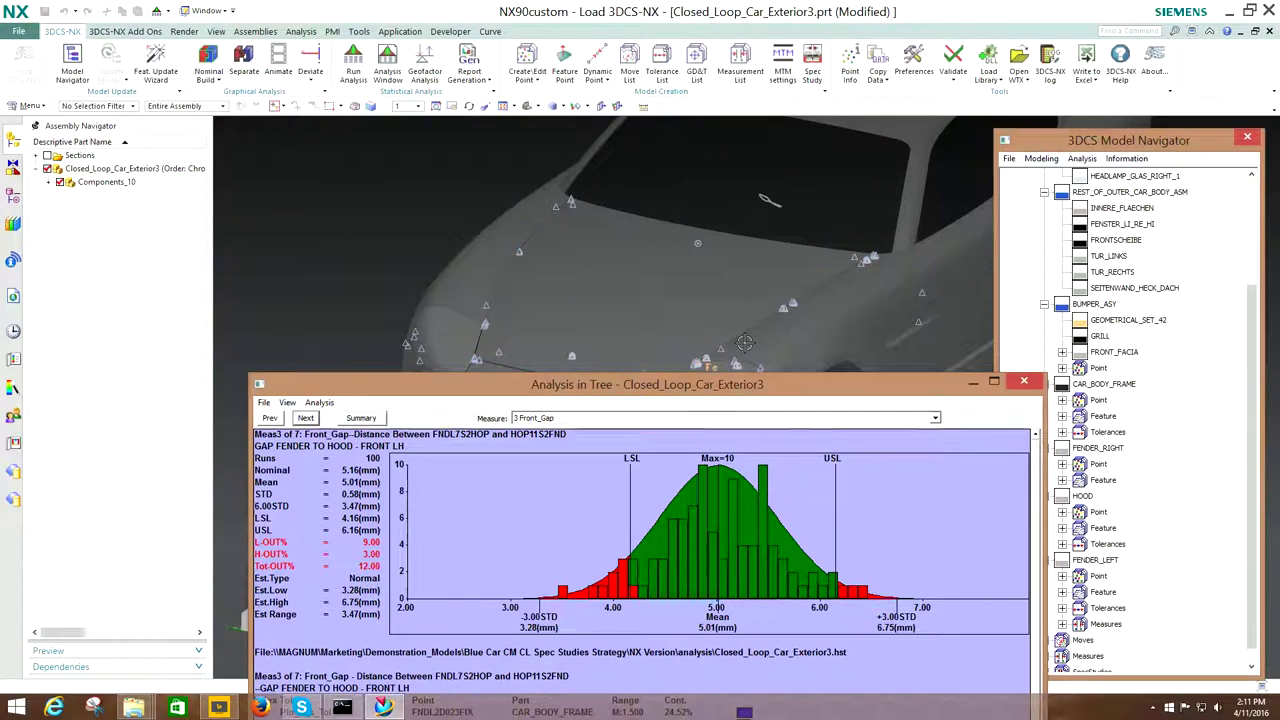
{"action": "scroll", "coordinate": [700, 250], "scroll_direction": "up", "scroll_amount": 2}
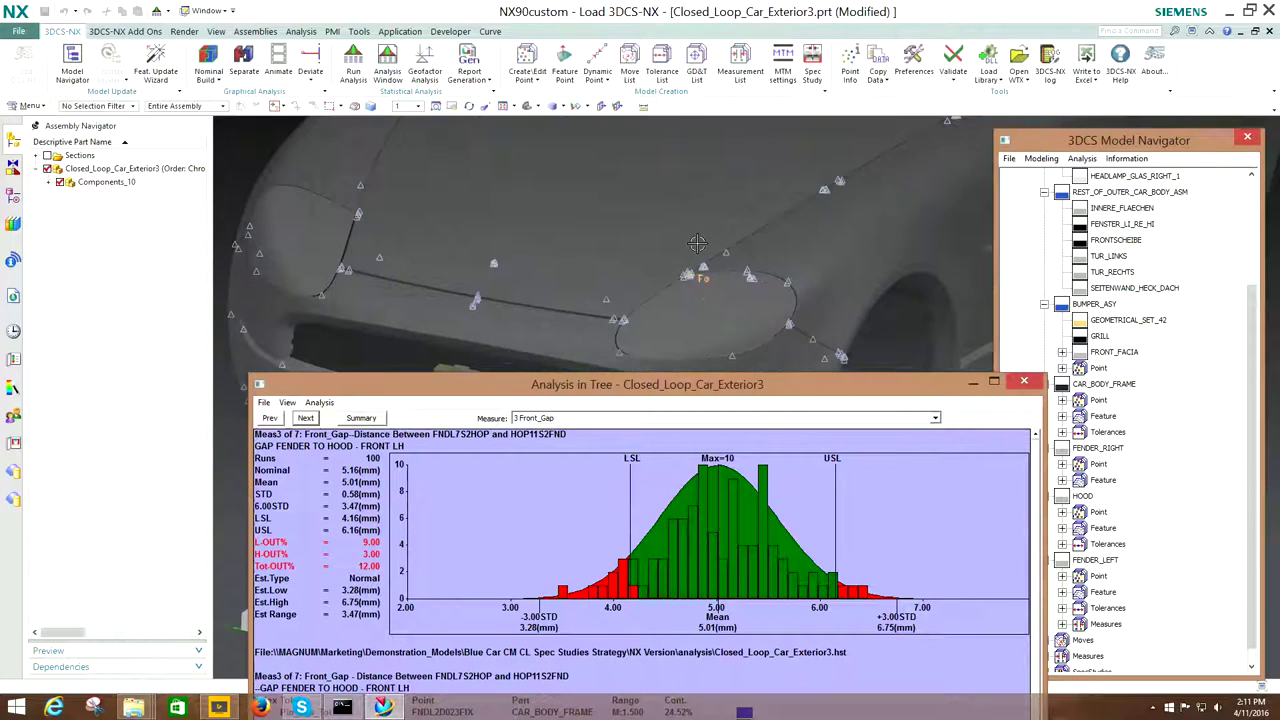
{"action": "scroll", "coordinate": [697, 244], "scroll_direction": "up", "scroll_amount": 2}
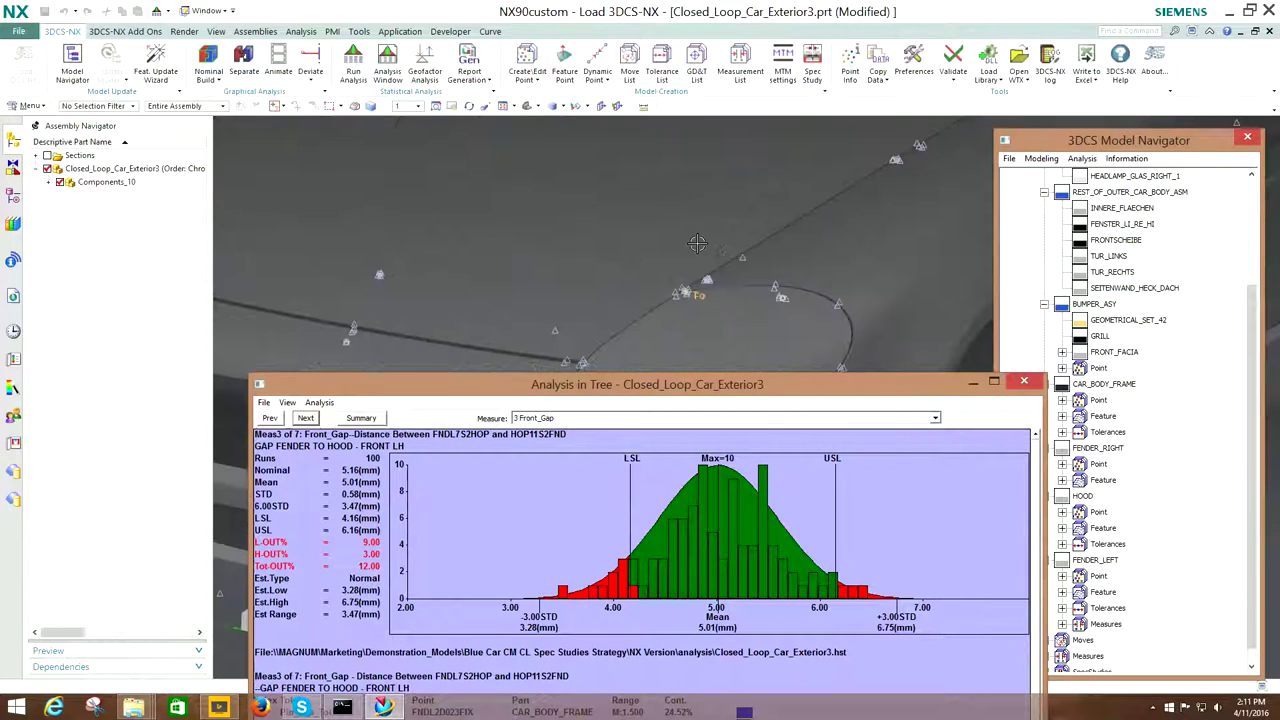
- Step through Fender_Tip and Lt_Bmpr_Gap to Mid_Bmpr_Gap, moving the results up to show contributors
{"action": "left_click", "coordinate": [303, 418]}
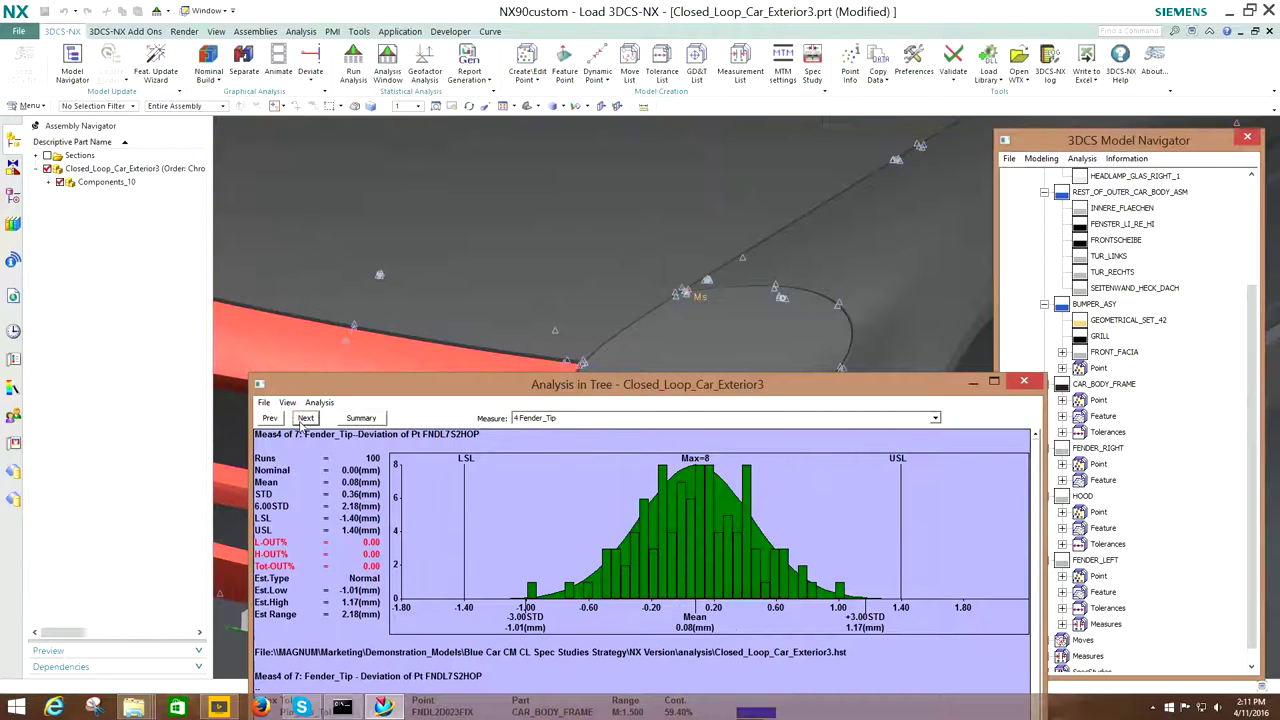
{"action": "left_click", "coordinate": [303, 418]}
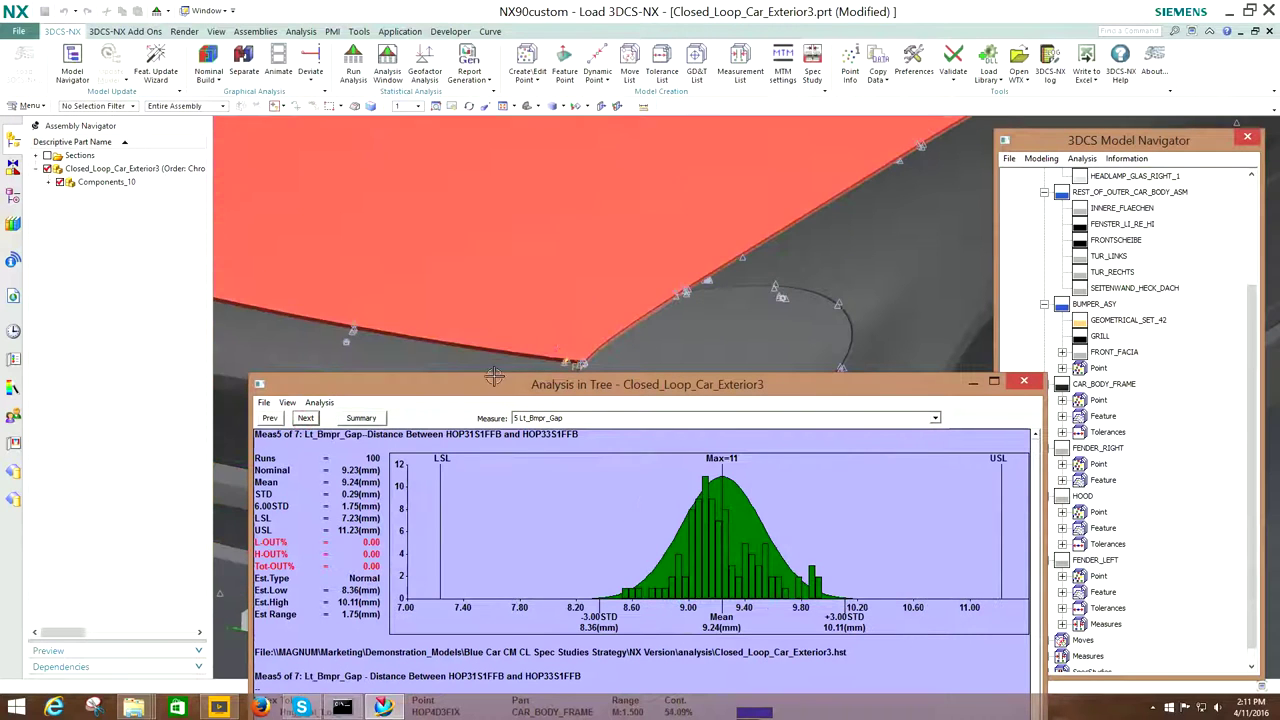
{"action": "left_click", "coordinate": [304, 418]}
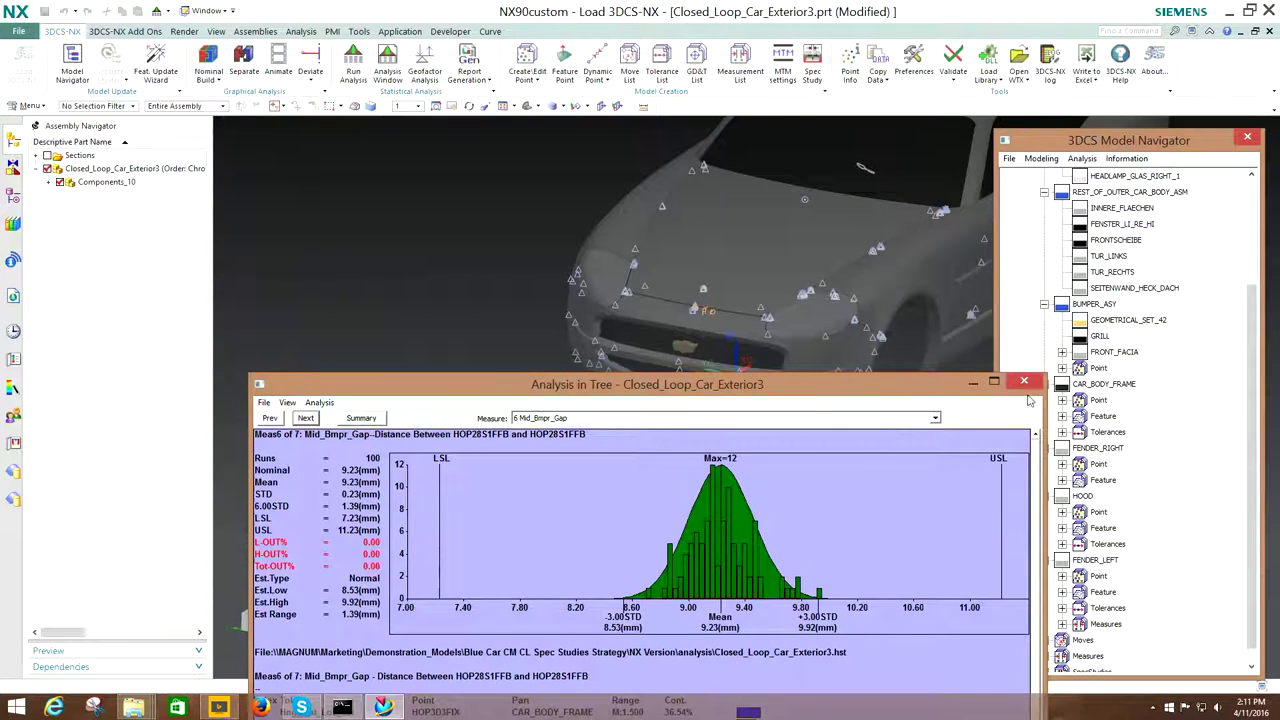
{"action": "left_click_drag", "start_coordinate": [831, 386], "coordinate": [828, 166]}
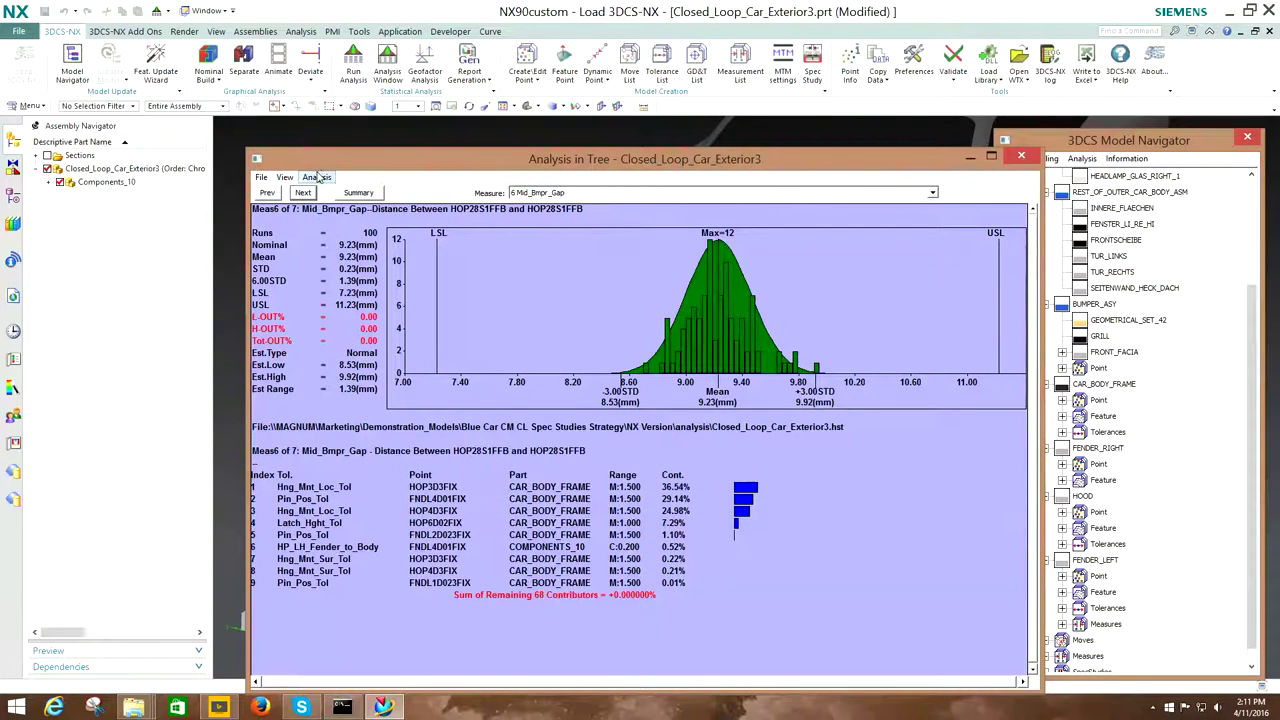
- Review the Simu Colors and Sens Settings tabs in Display Options and confirm them with OK
{"action": "left_click", "coordinate": [287, 177]}
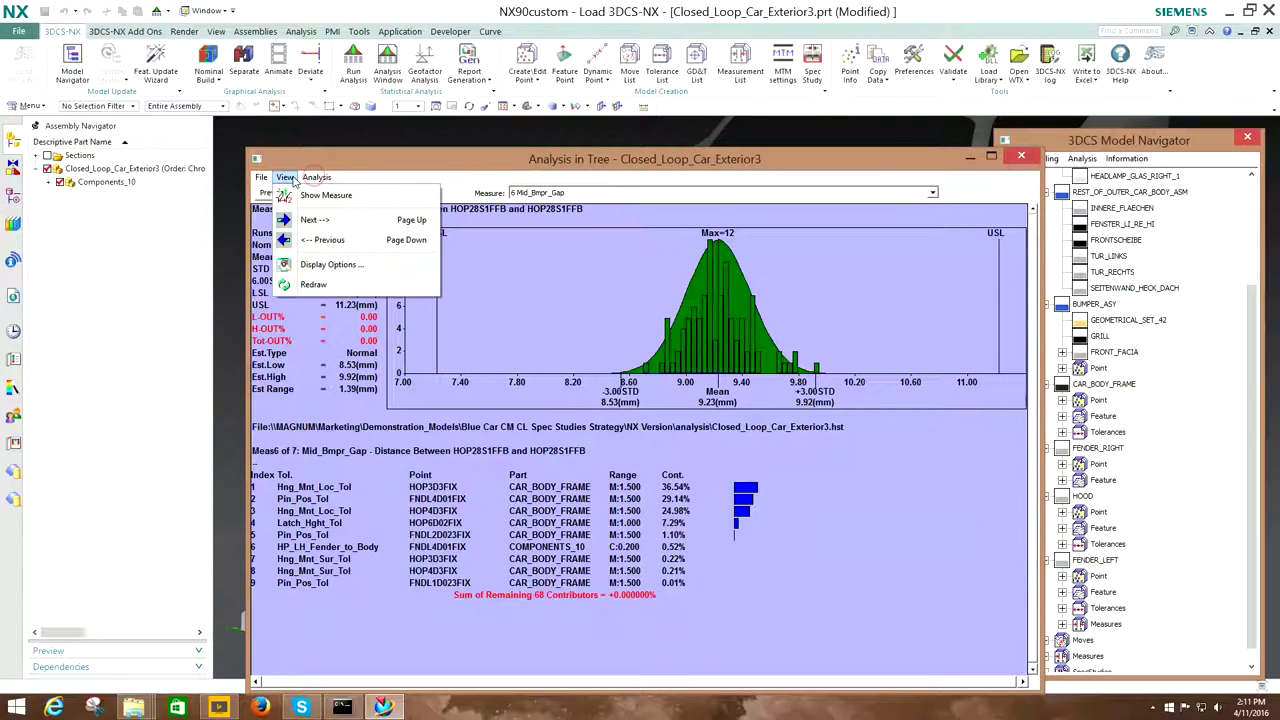
{"action": "left_click", "coordinate": [331, 264]}
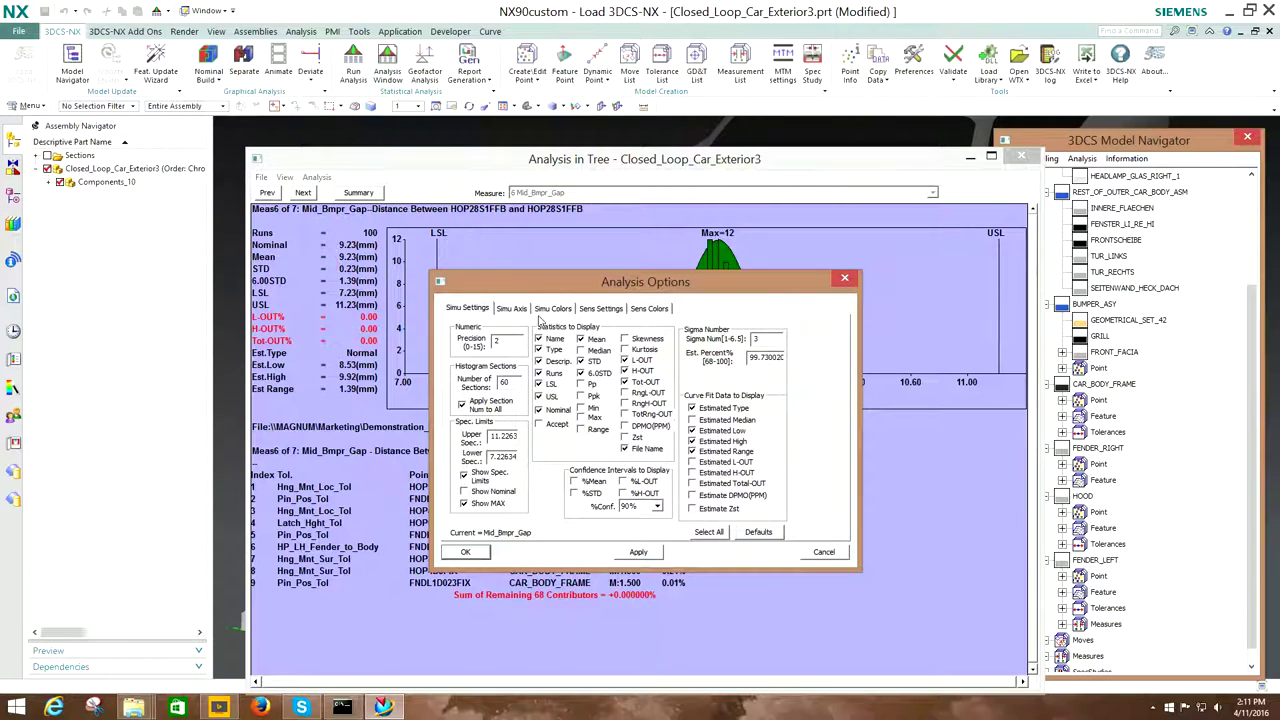
{"action": "left_click", "coordinate": [556, 312]}
{"action": "left_click", "coordinate": [597, 313]}
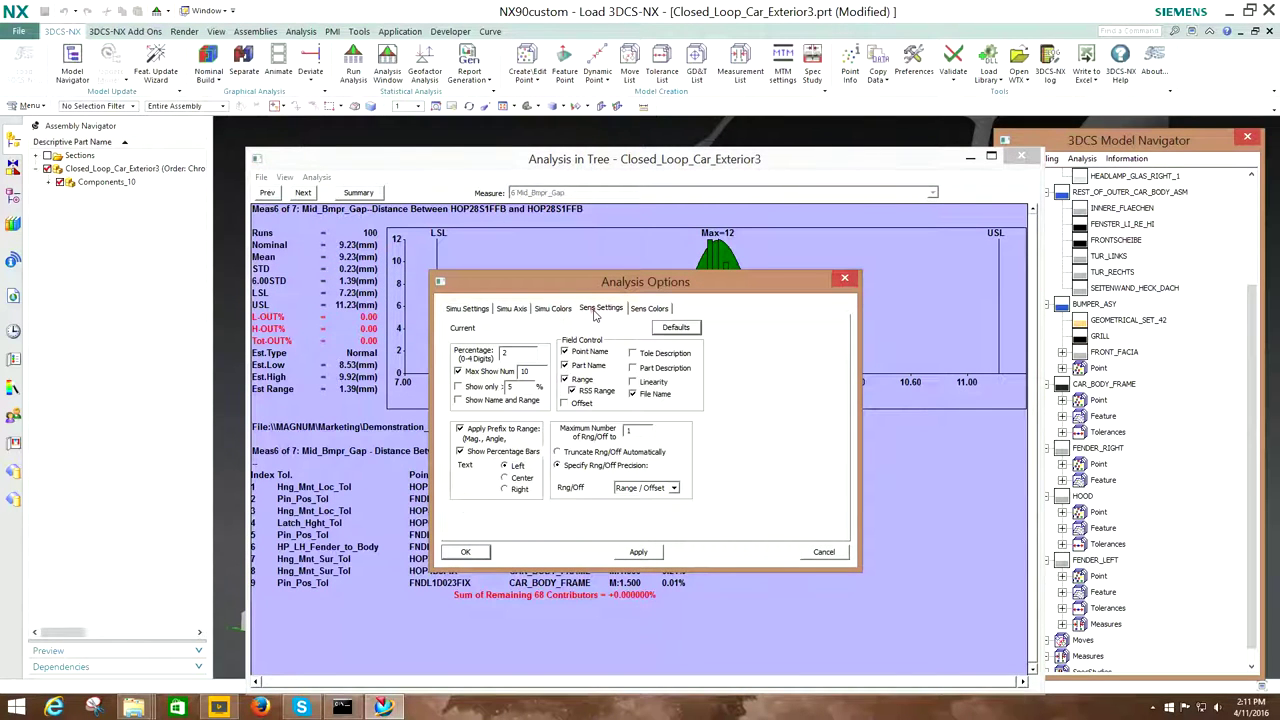
{"action": "left_click", "coordinate": [466, 554]}
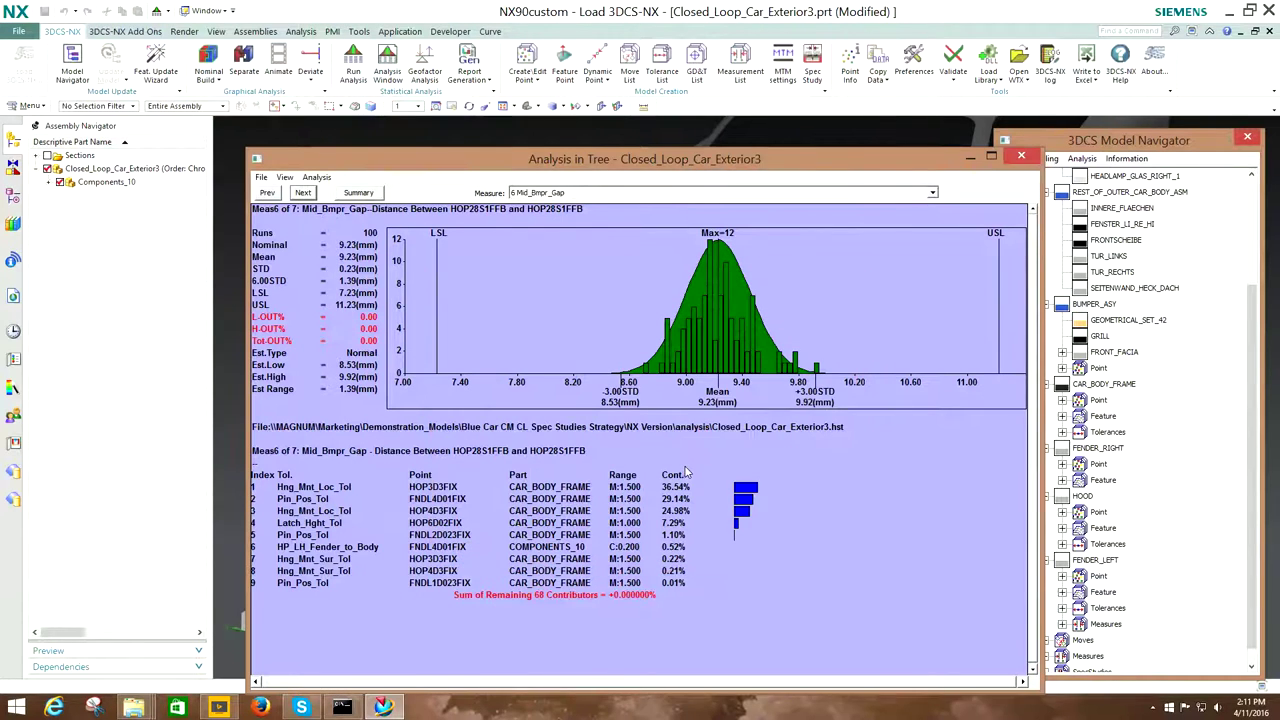
{"action": "left_click", "coordinate": [1021, 156]}
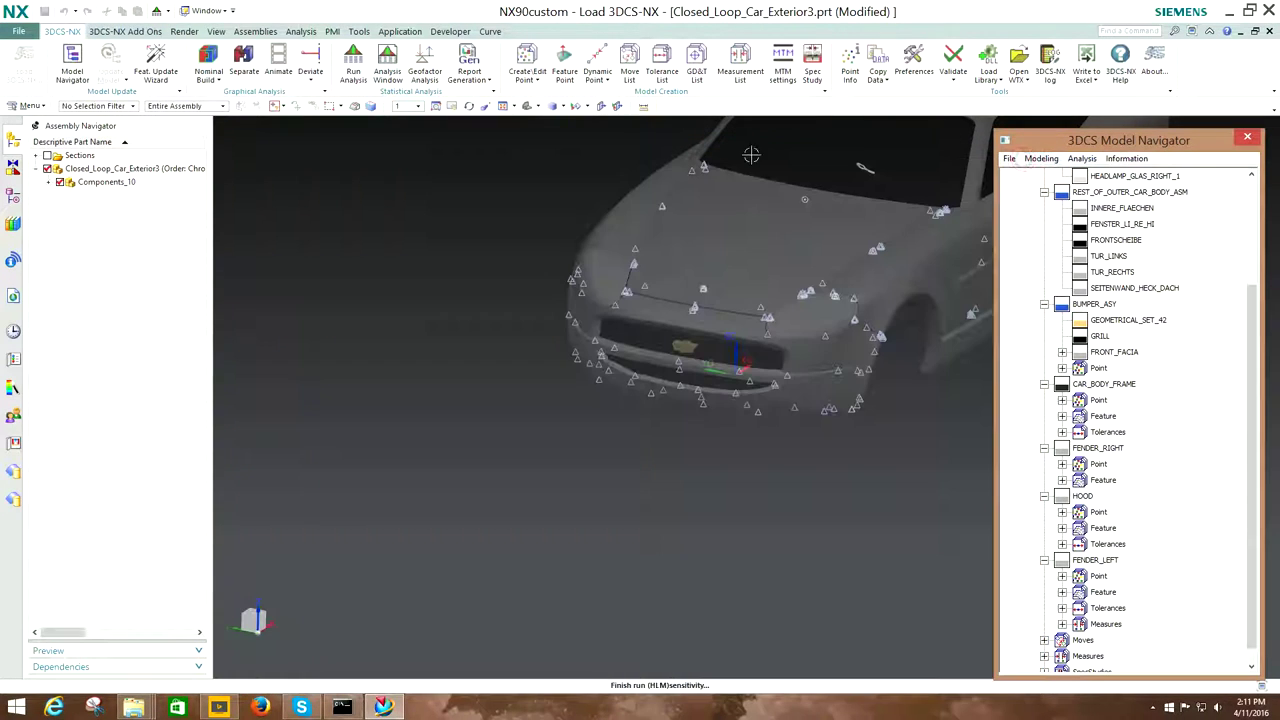
{"action": "left_click", "coordinate": [630, 70]}
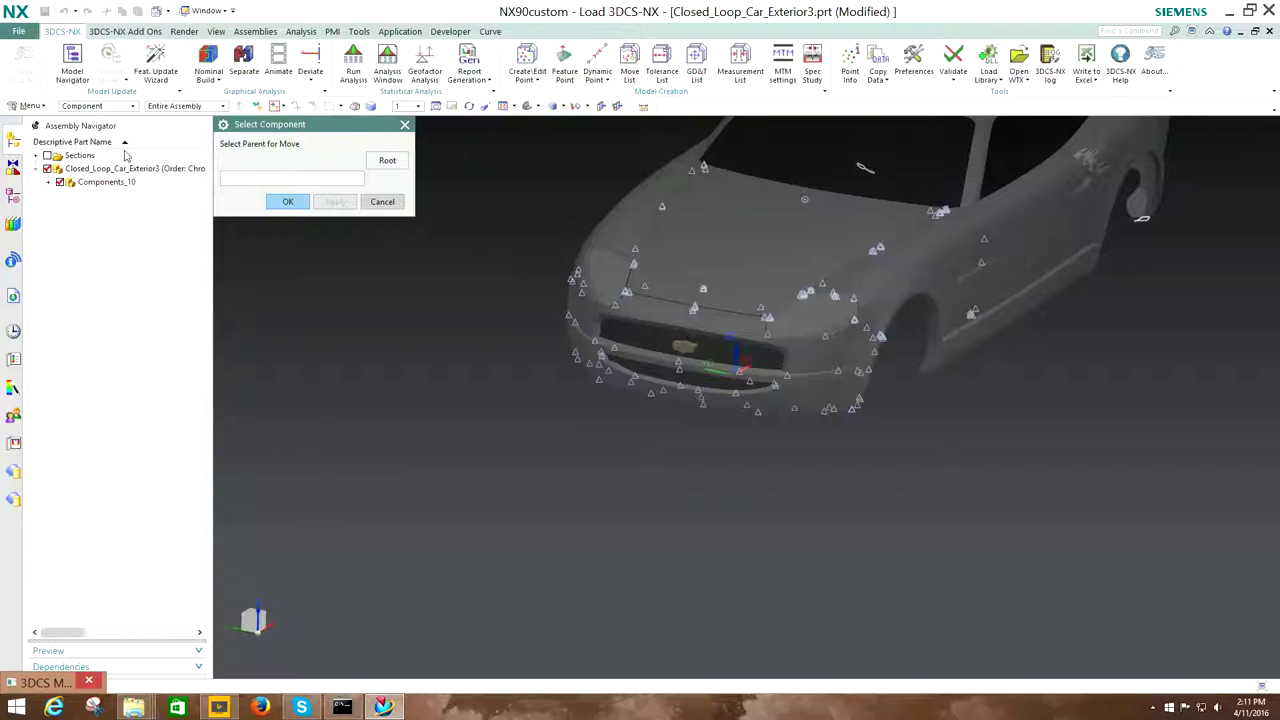
{"action": "left_click", "coordinate": [122, 175]}
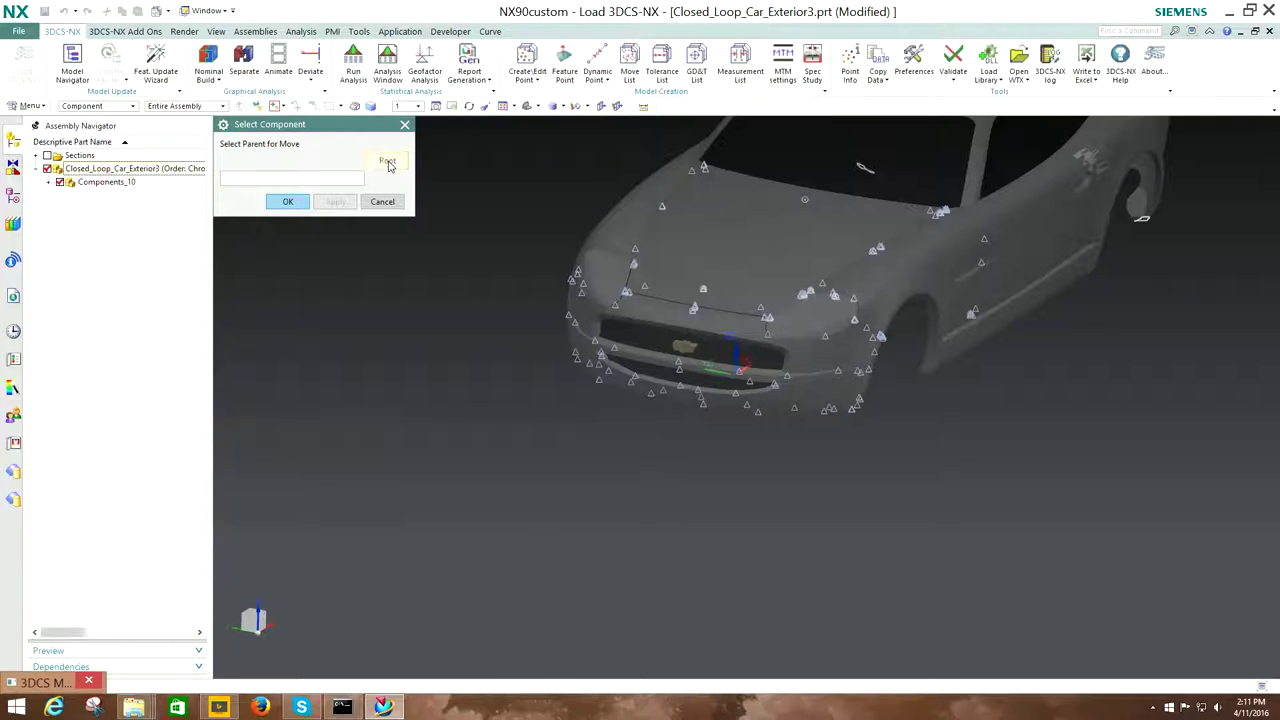
{"action": "left_click", "coordinate": [287, 201]}
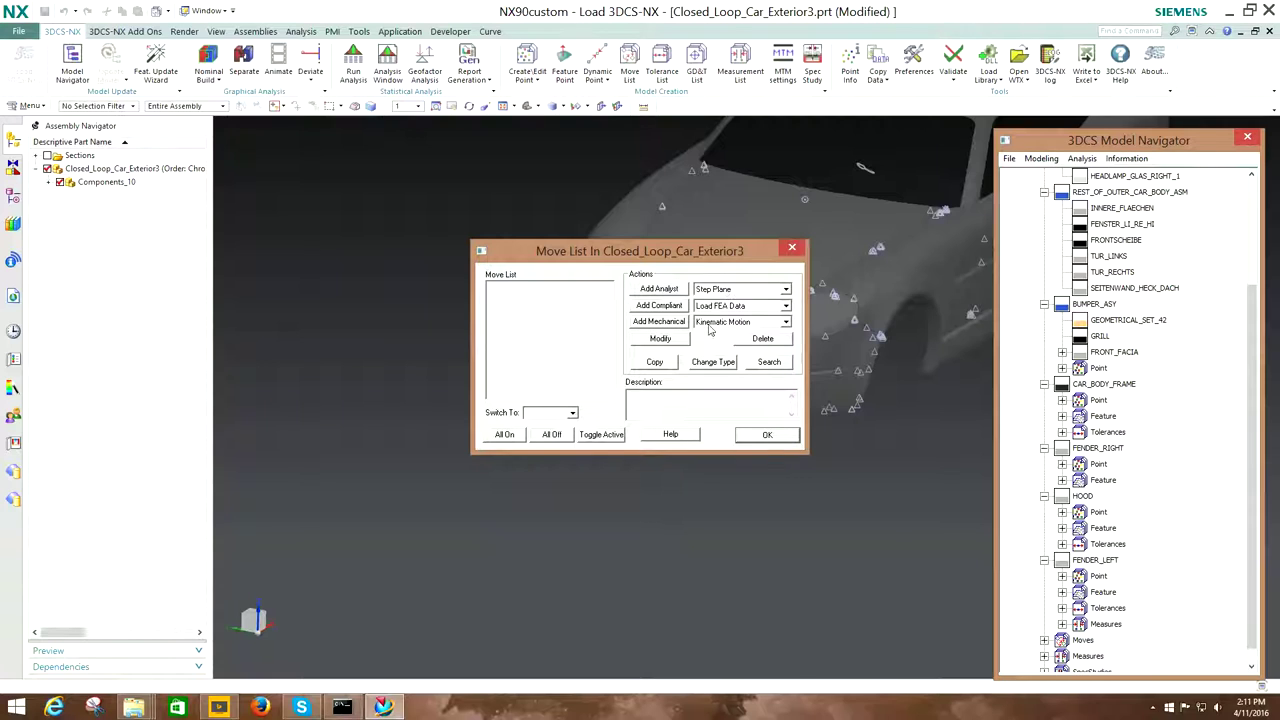
{"action": "left_click", "coordinate": [769, 437]}
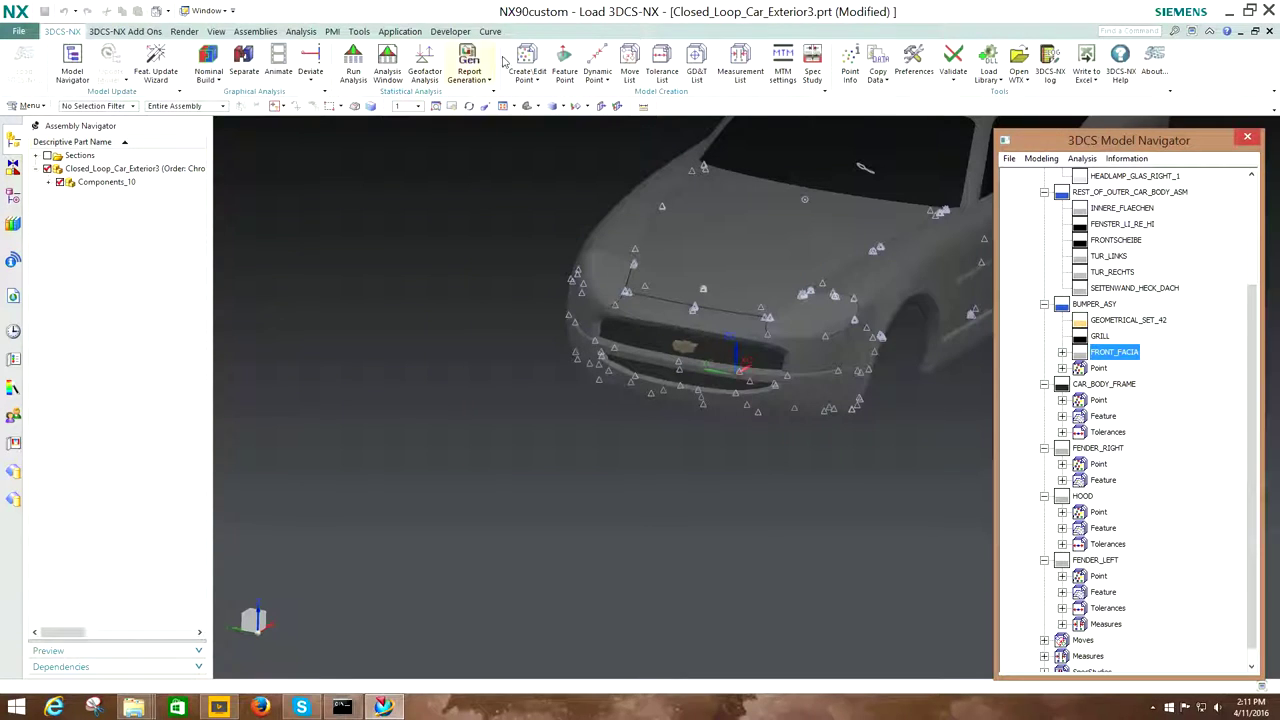
- List Fender_left's tolerances, then start a Linear tolerance and discard it
{"action": "left_click", "coordinate": [650, 78]}
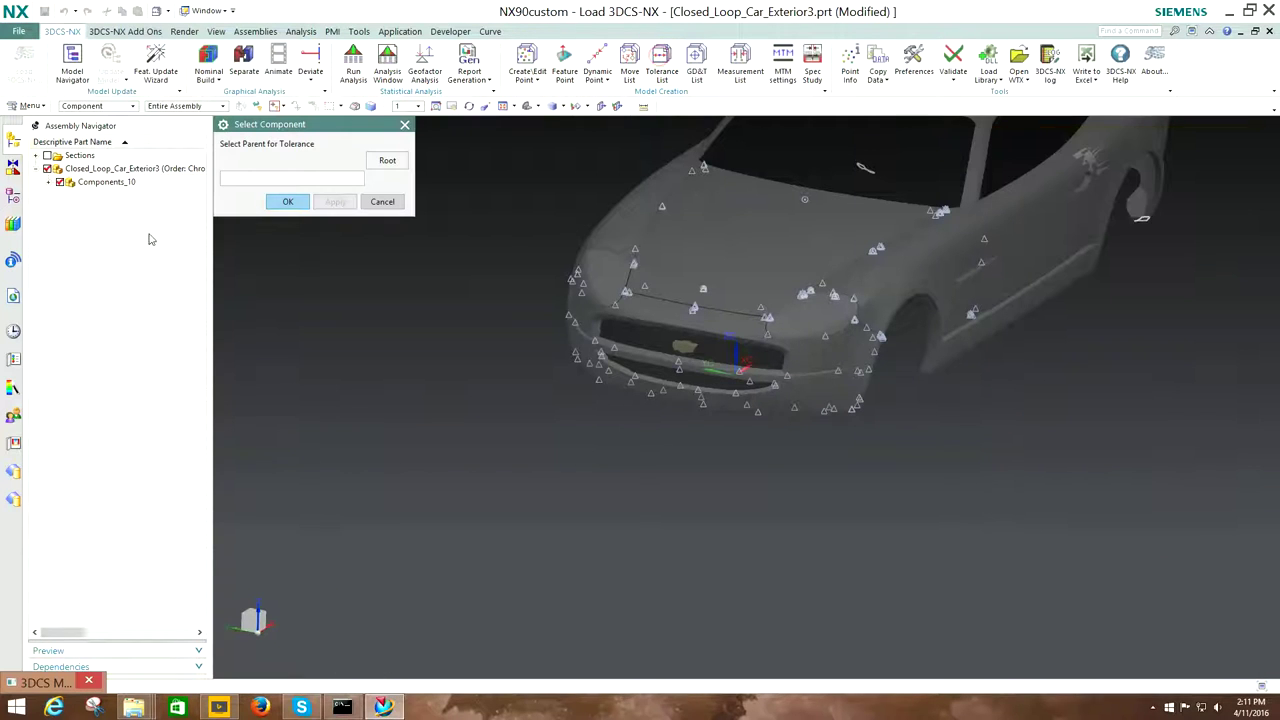
{"action": "left_click", "coordinate": [49, 183]}
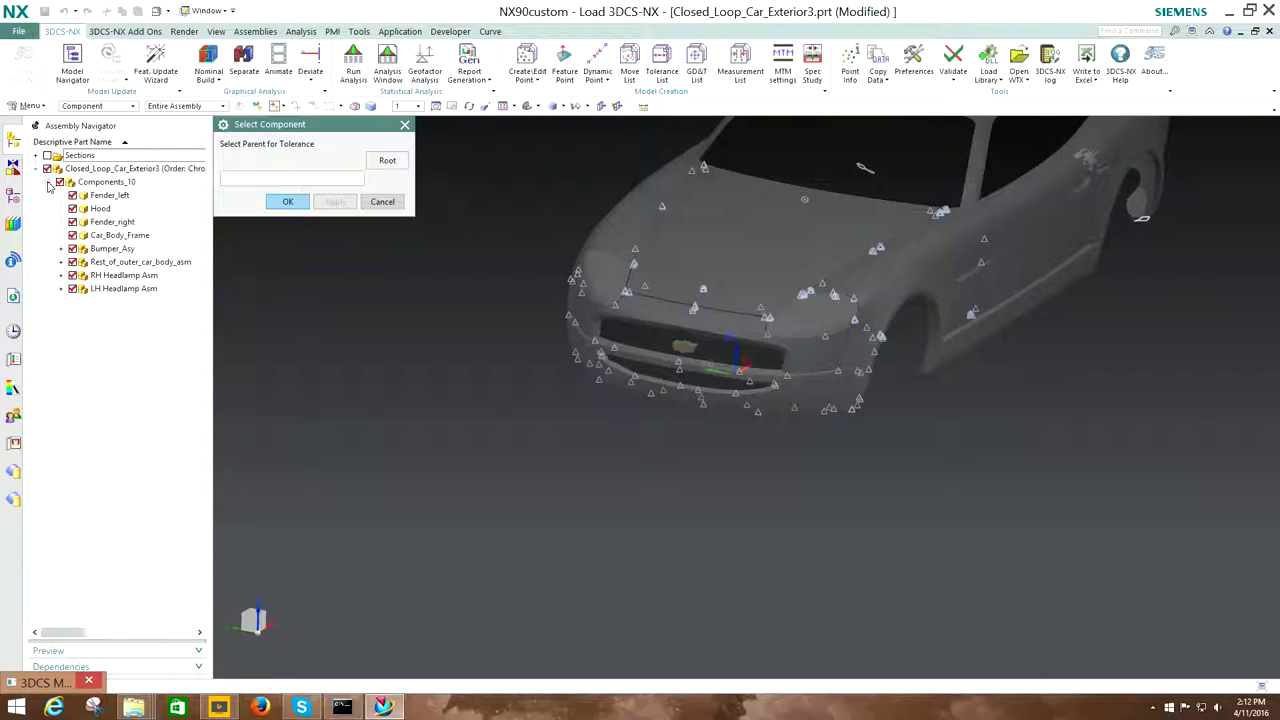
{"action": "left_click", "coordinate": [110, 195]}
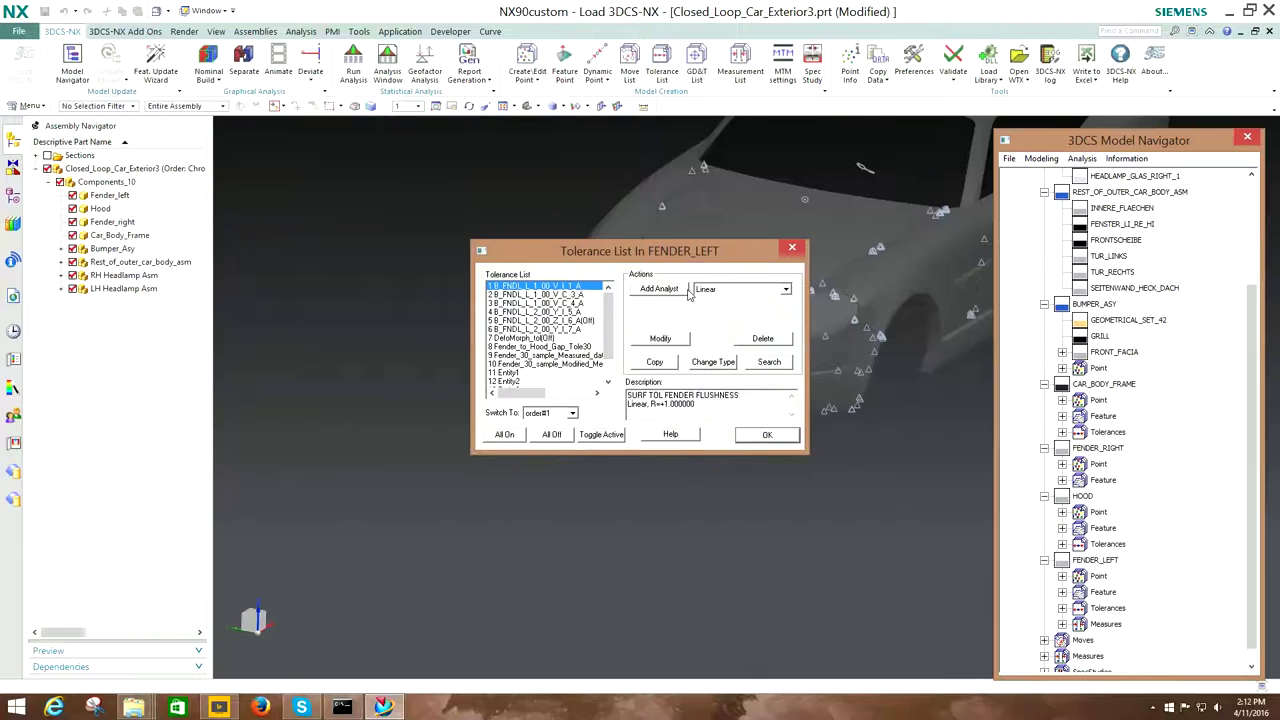
{"action": "left_click", "coordinate": [720, 289]}
{"action": "left_click", "coordinate": [718, 296]}
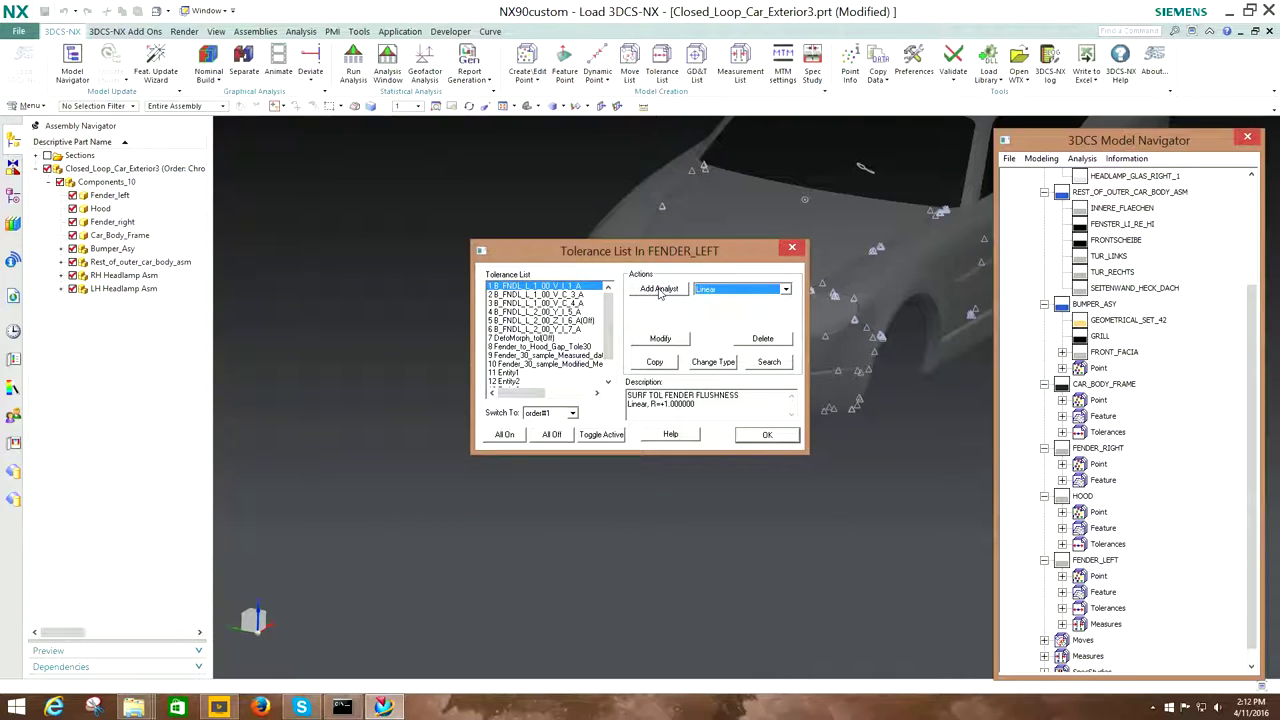
{"action": "left_click", "coordinate": [659, 290]}
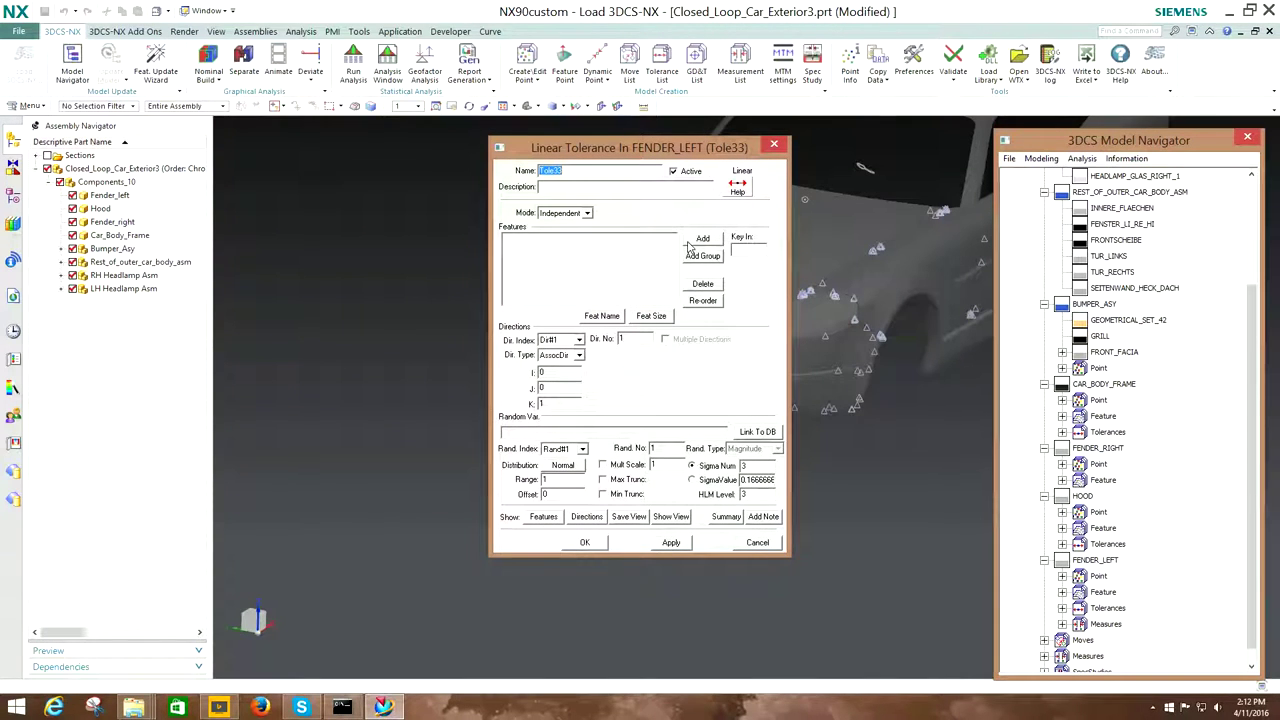
{"action": "left_click", "coordinate": [757, 542]}
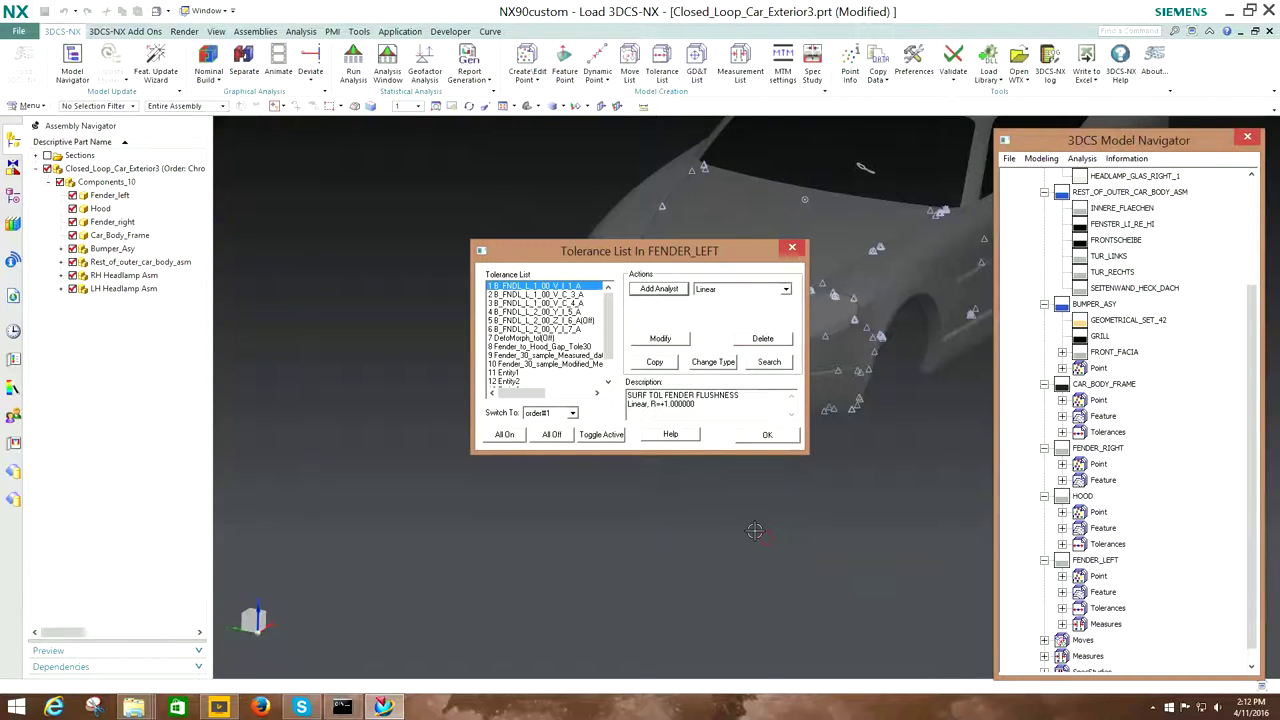
- Start a Feature tolerance, cancel the feature pick and tolerance, then close the tolerance list
{"action": "left_click", "coordinate": [727, 289]}
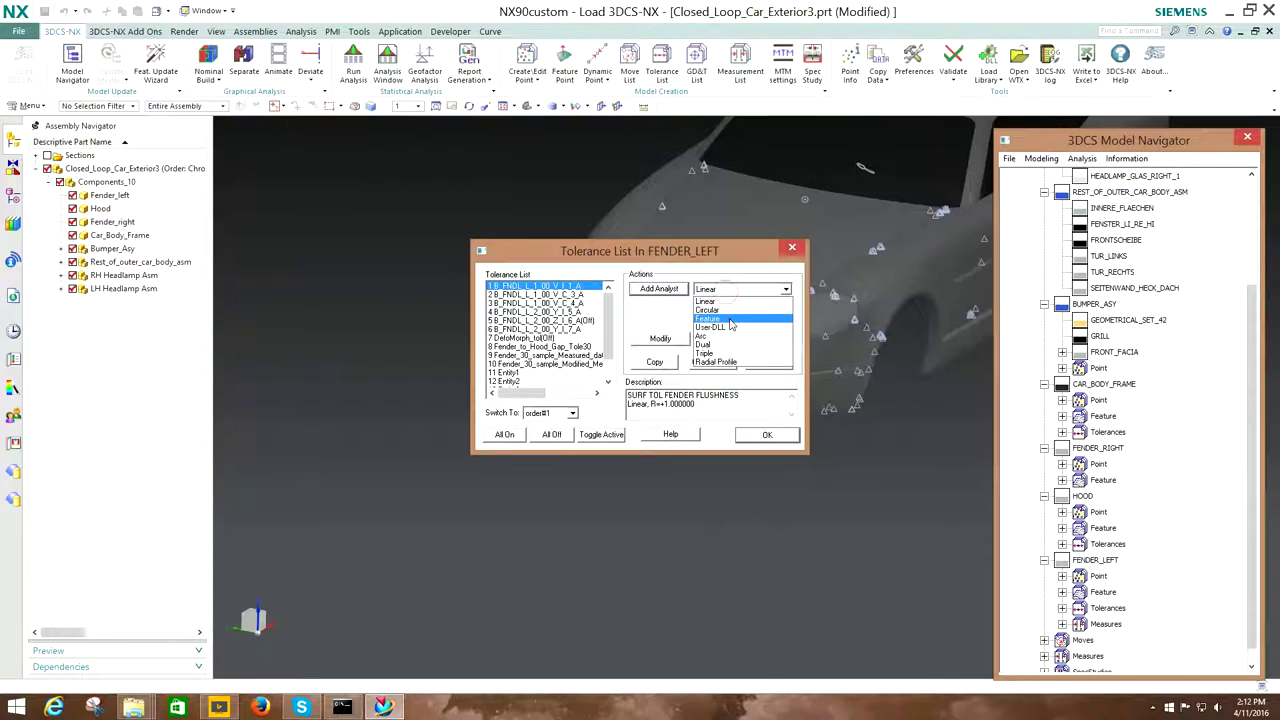
{"action": "left_click", "coordinate": [730, 320]}
{"action": "left_click", "coordinate": [668, 289]}
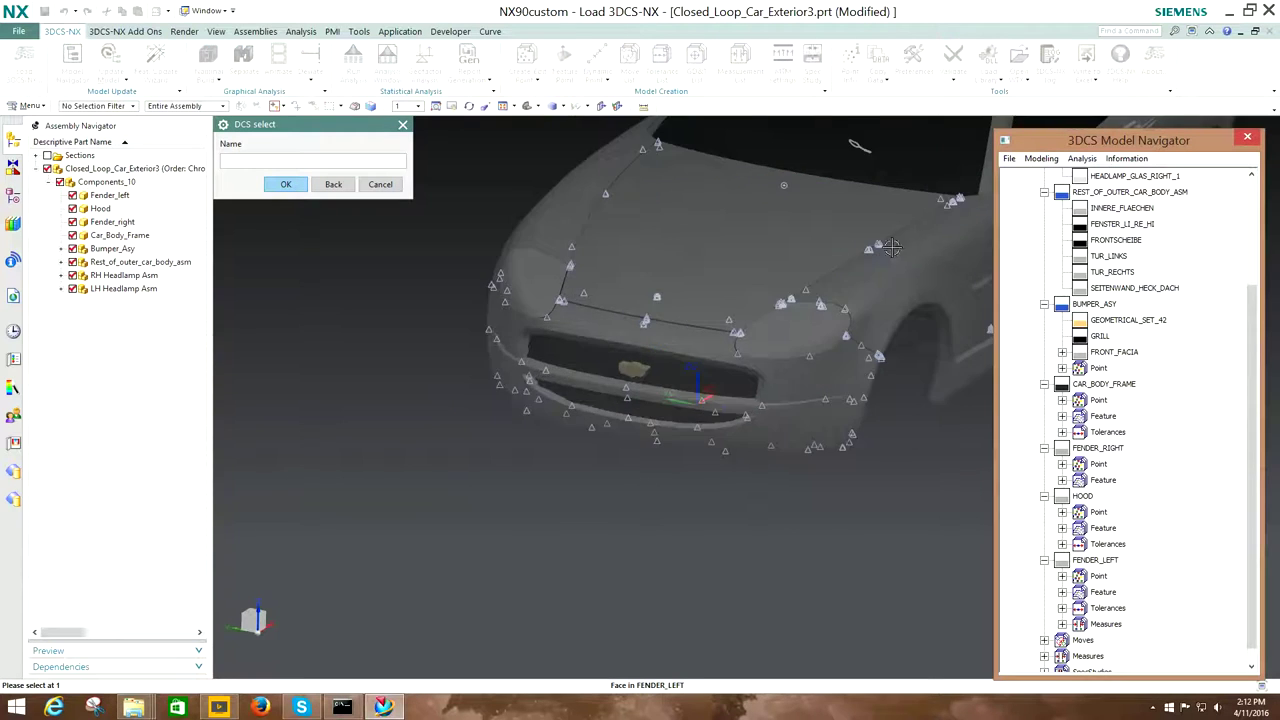
{"action": "scroll", "coordinate": [885, 245], "scroll_direction": "up", "scroll_amount": 5}
{"action": "scroll", "coordinate": [901, 220], "scroll_direction": "up", "scroll_amount": 5}
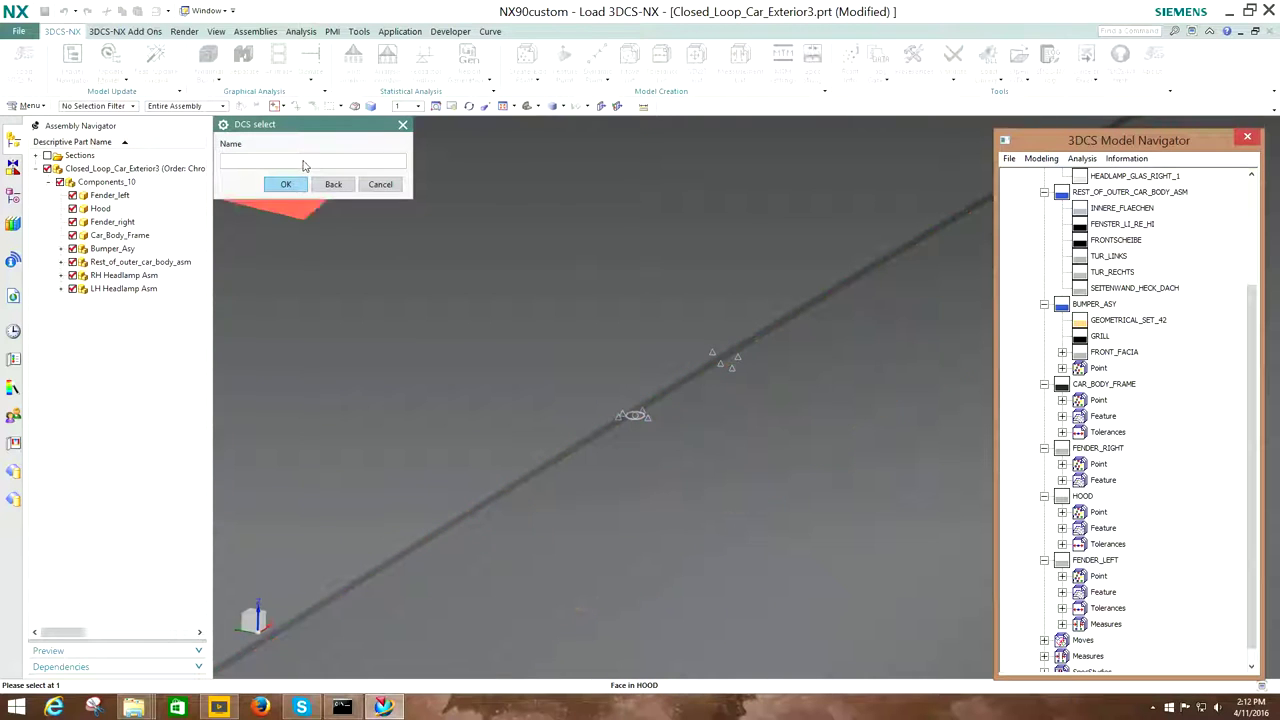
{"action": "left_click", "coordinate": [334, 185]}
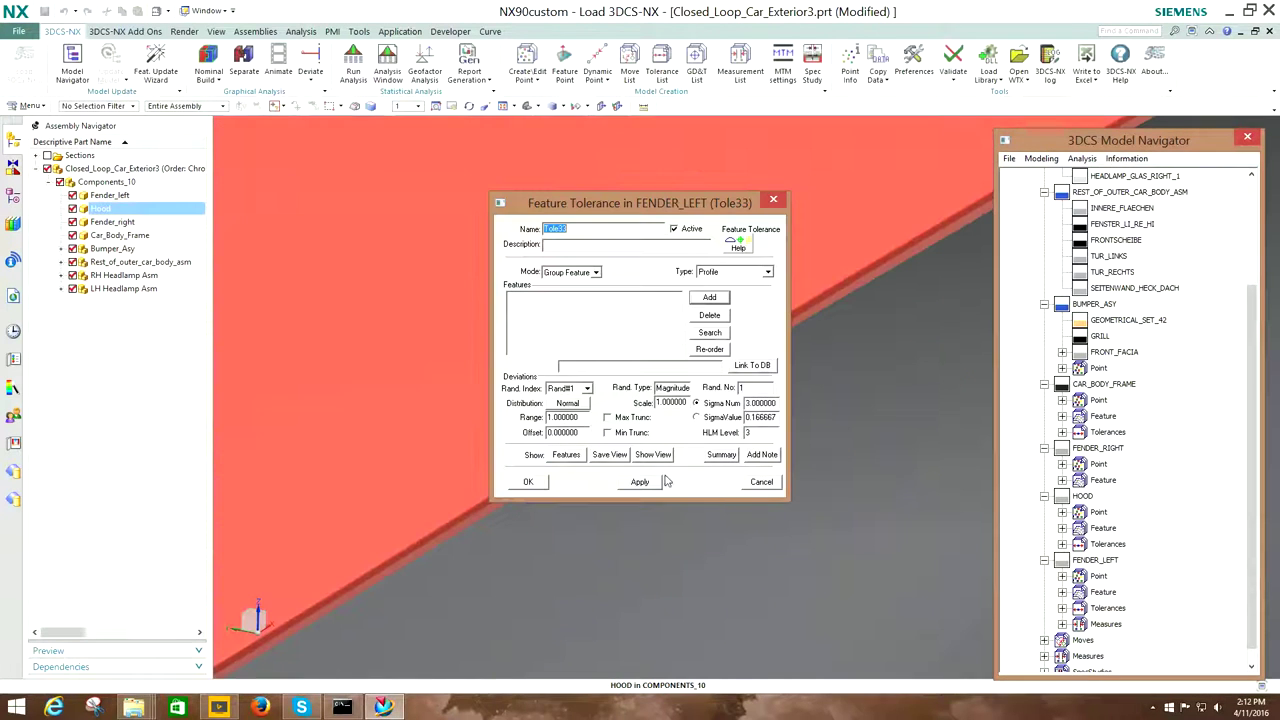
{"action": "left_click", "coordinate": [760, 483]}
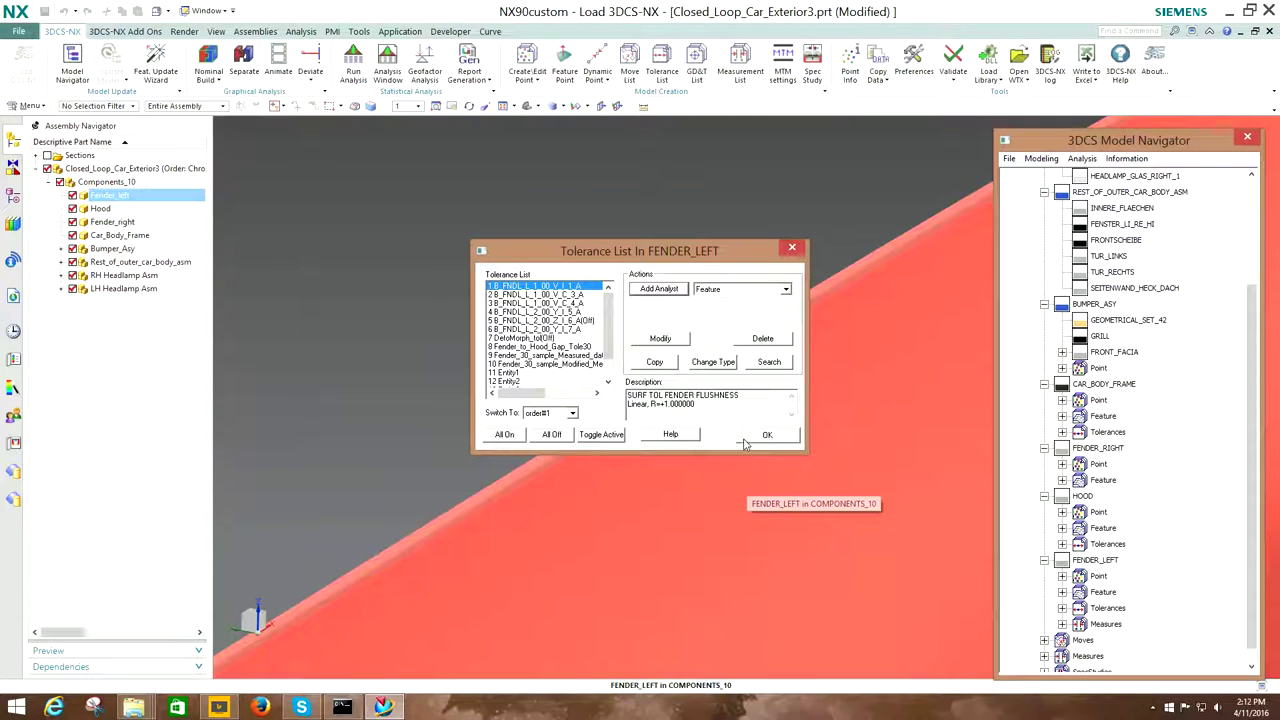
{"action": "left_click", "coordinate": [749, 440]}
- Explode the car assembly with Separate so the hood lifts and the fender and facia stand apart
{"action": "scroll", "coordinate": [723, 423], "scroll_direction": "down", "scroll_amount": 4}
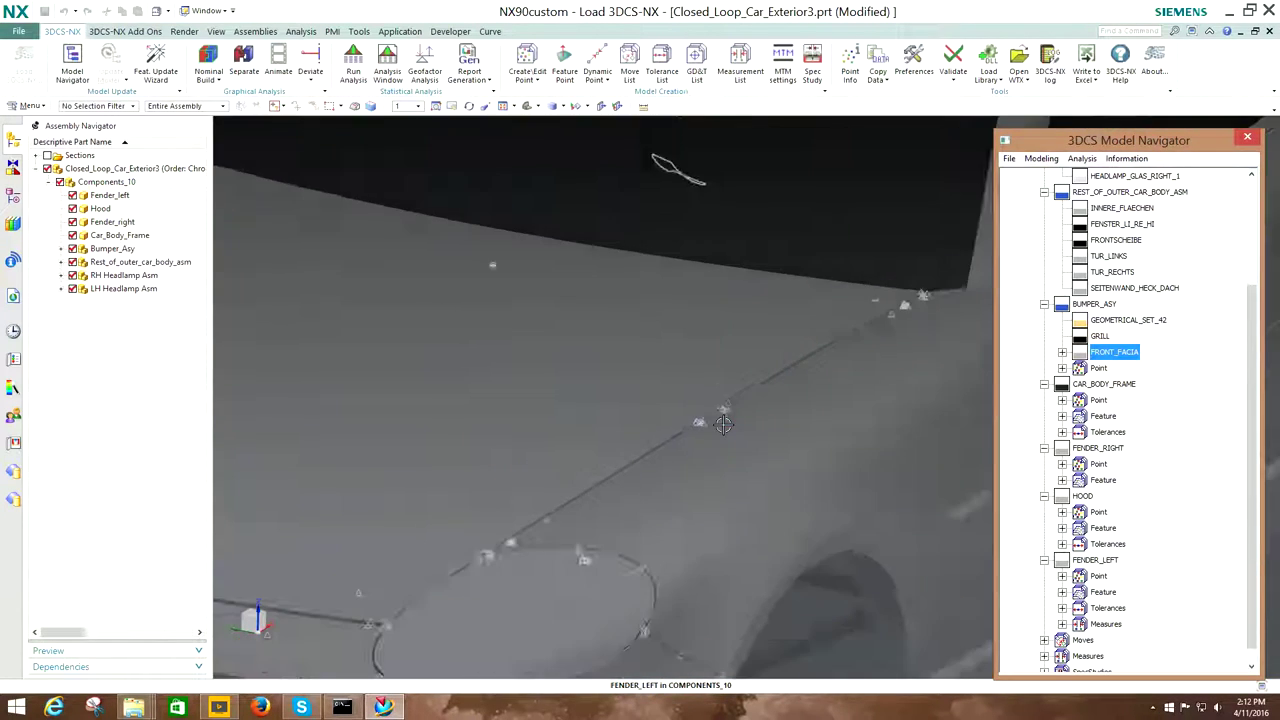
{"action": "scroll", "coordinate": [723, 423], "scroll_direction": "down", "scroll_amount": 4}
{"action": "middle_click_drag", "start_coordinate": [723, 423], "coordinate": [694, 428]}
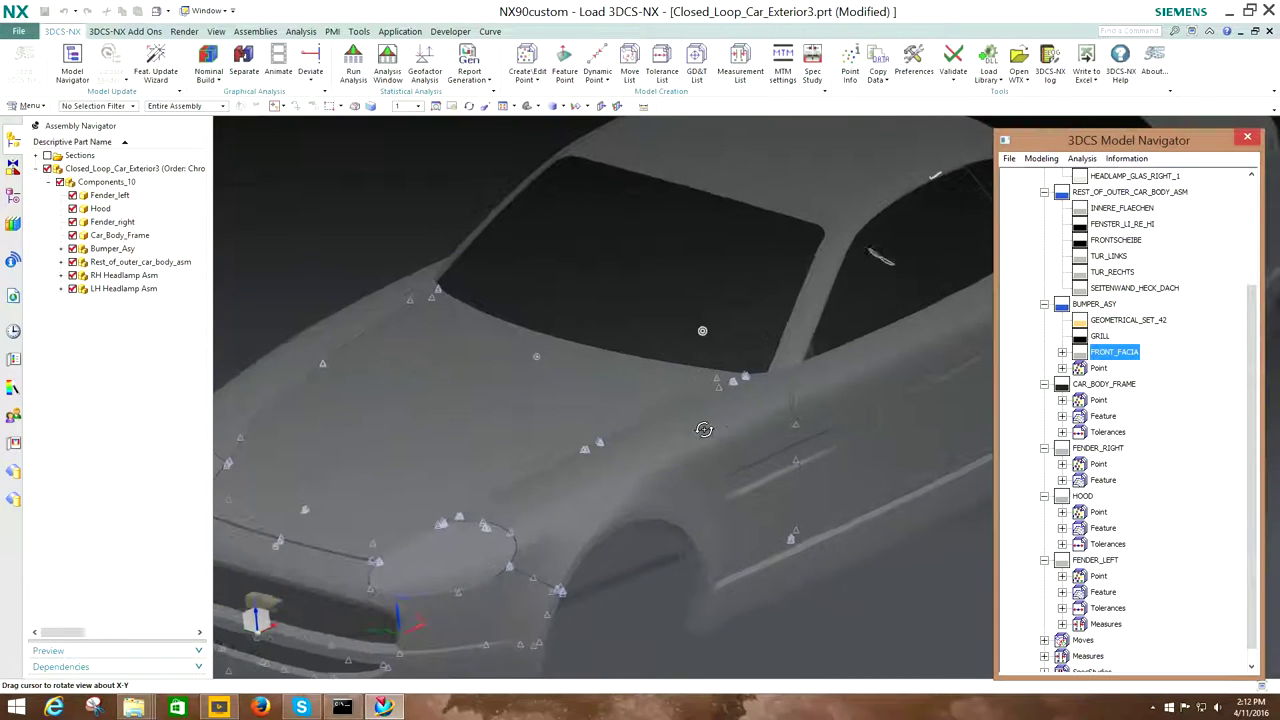
{"action": "left_click", "coordinate": [243, 62]}
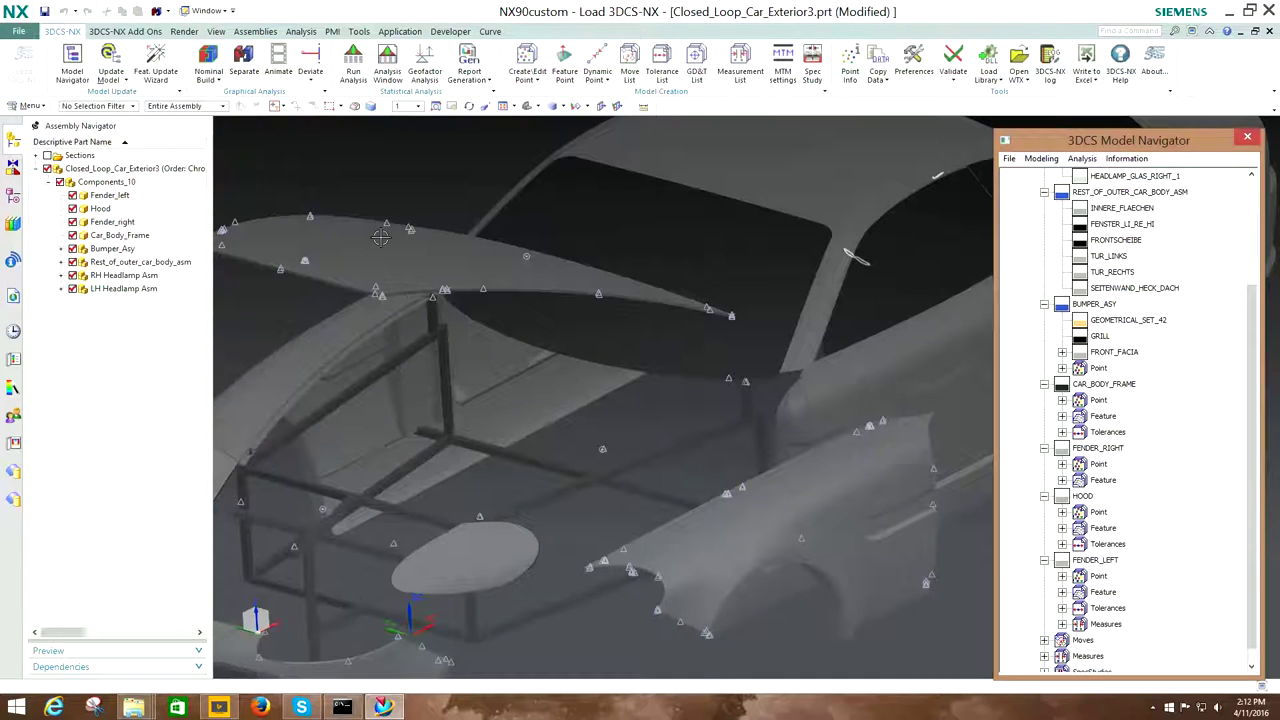
{"action": "middle_click_drag", "start_coordinate": [467, 257], "coordinate": [466, 258]}
- Play the 4-step Closed_Loop_Car_Exterior3 animation through Facia_to_Body, then close it
{"action": "left_click", "coordinate": [278, 62]}
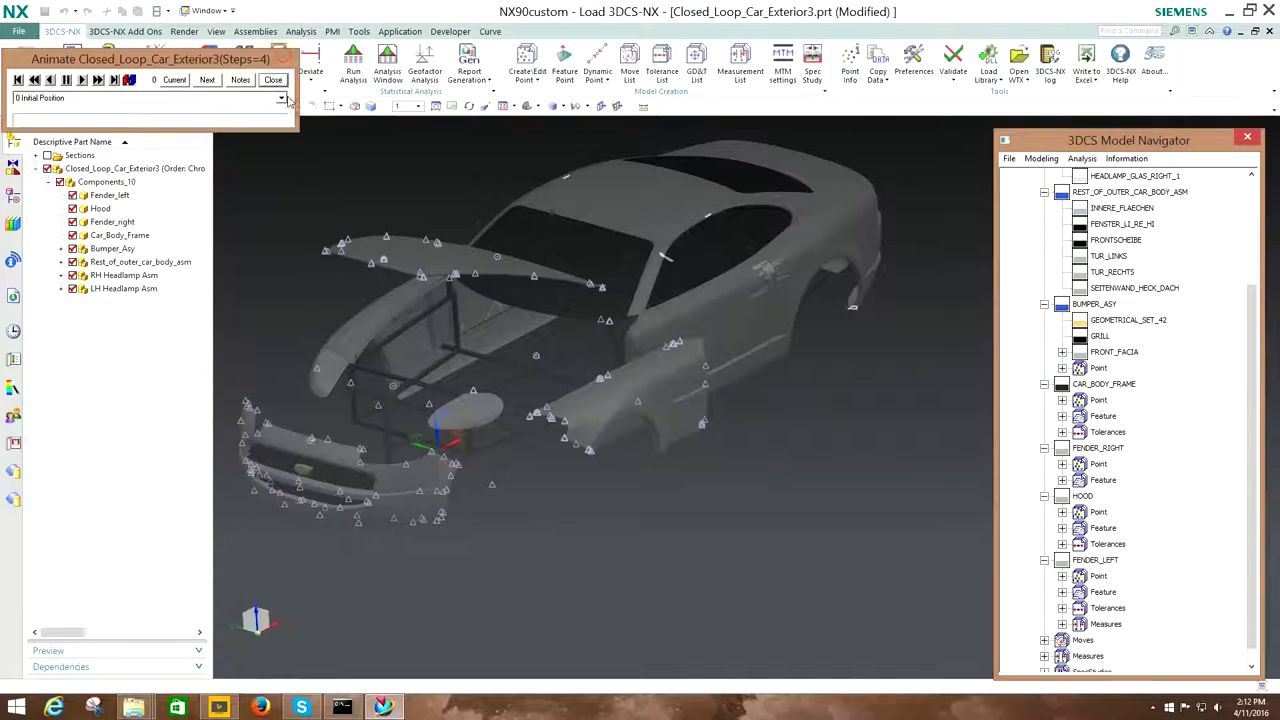
{"action": "left_click_drag", "start_coordinate": [185, 65], "coordinate": [855, 575]}
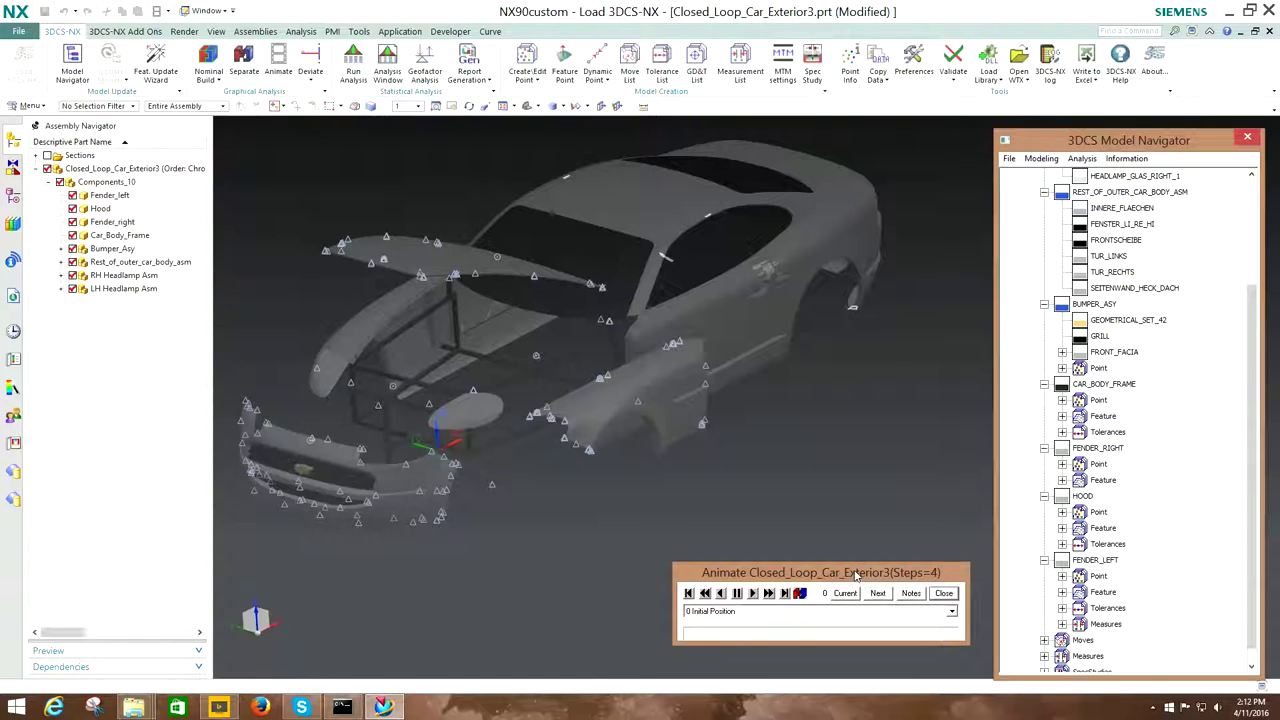
{"action": "left_click", "coordinate": [785, 594]}
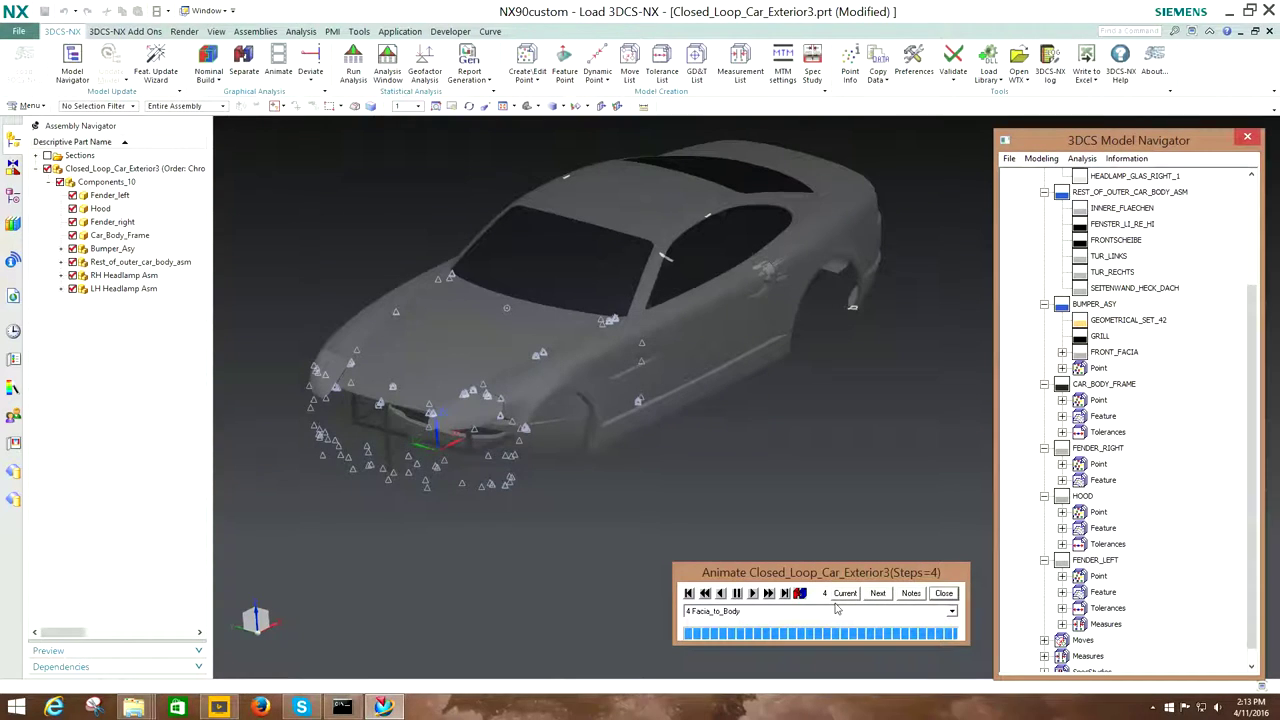
{"action": "left_click", "coordinate": [944, 594]}
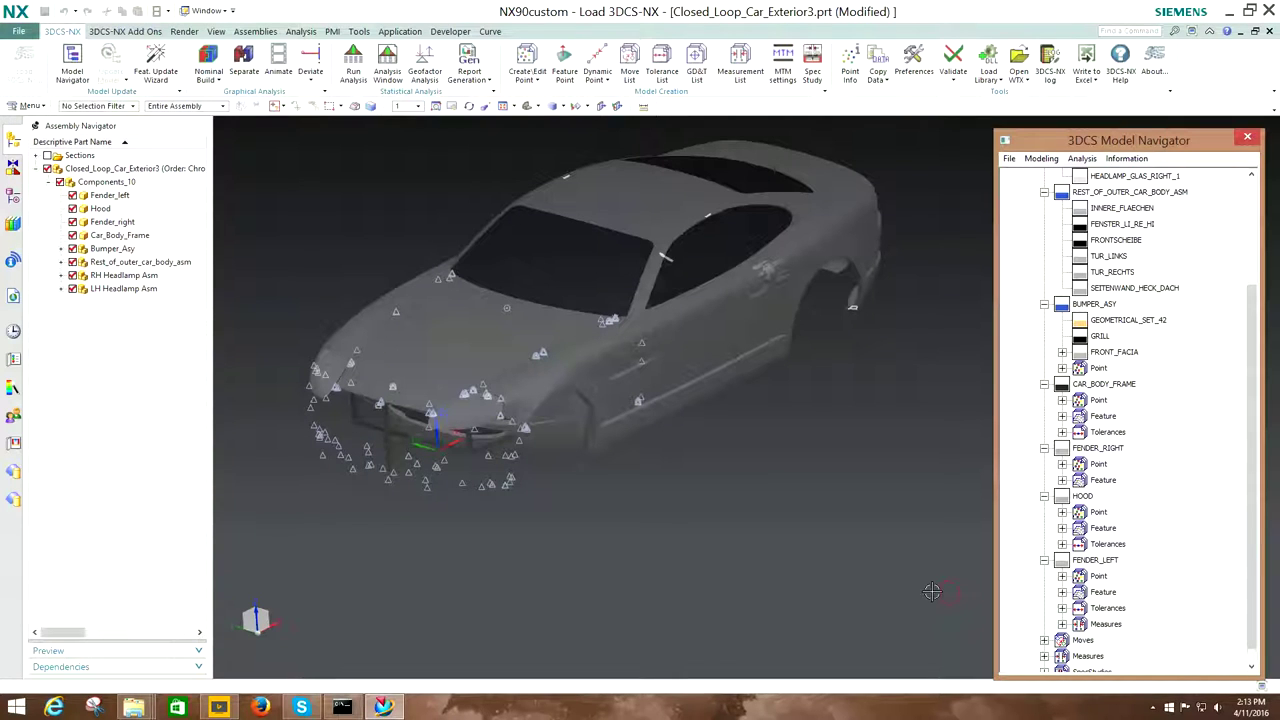
- Cancel the File > Open dialog and orbit the separated car assembly toward a front view
{"action": "left_click", "coordinate": [16, 32]}
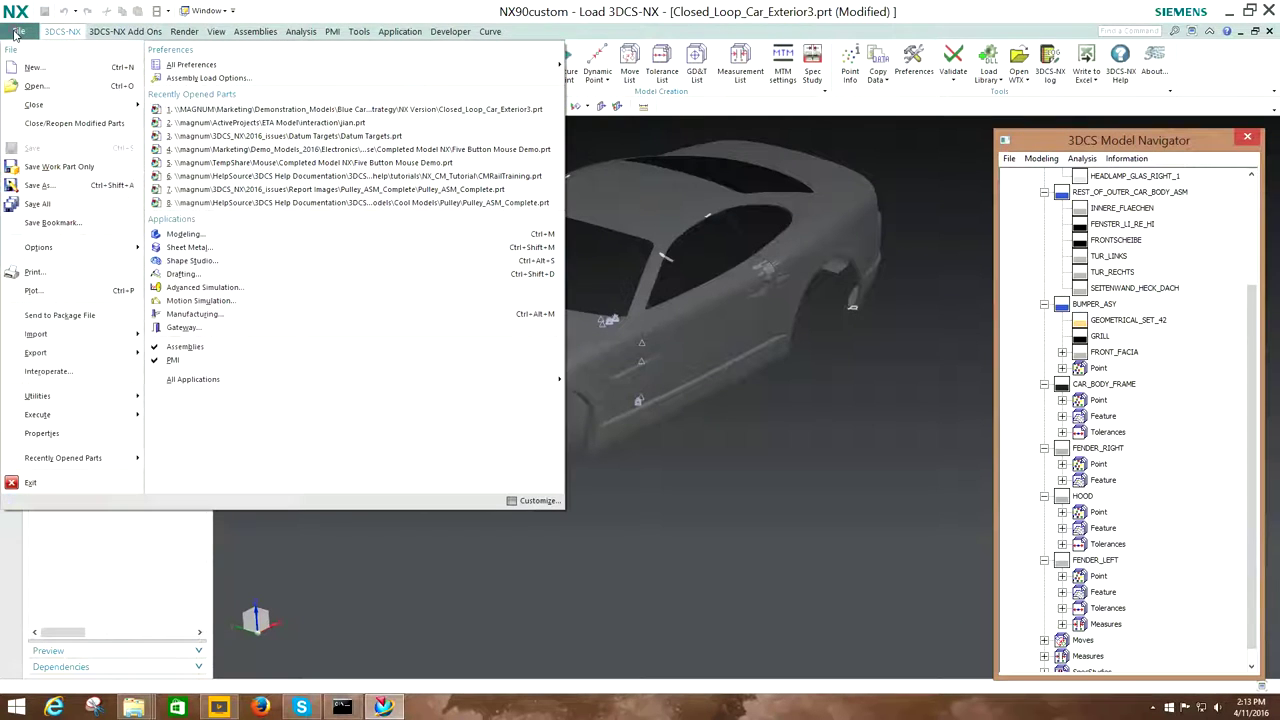
{"action": "left_click", "coordinate": [60, 88]}
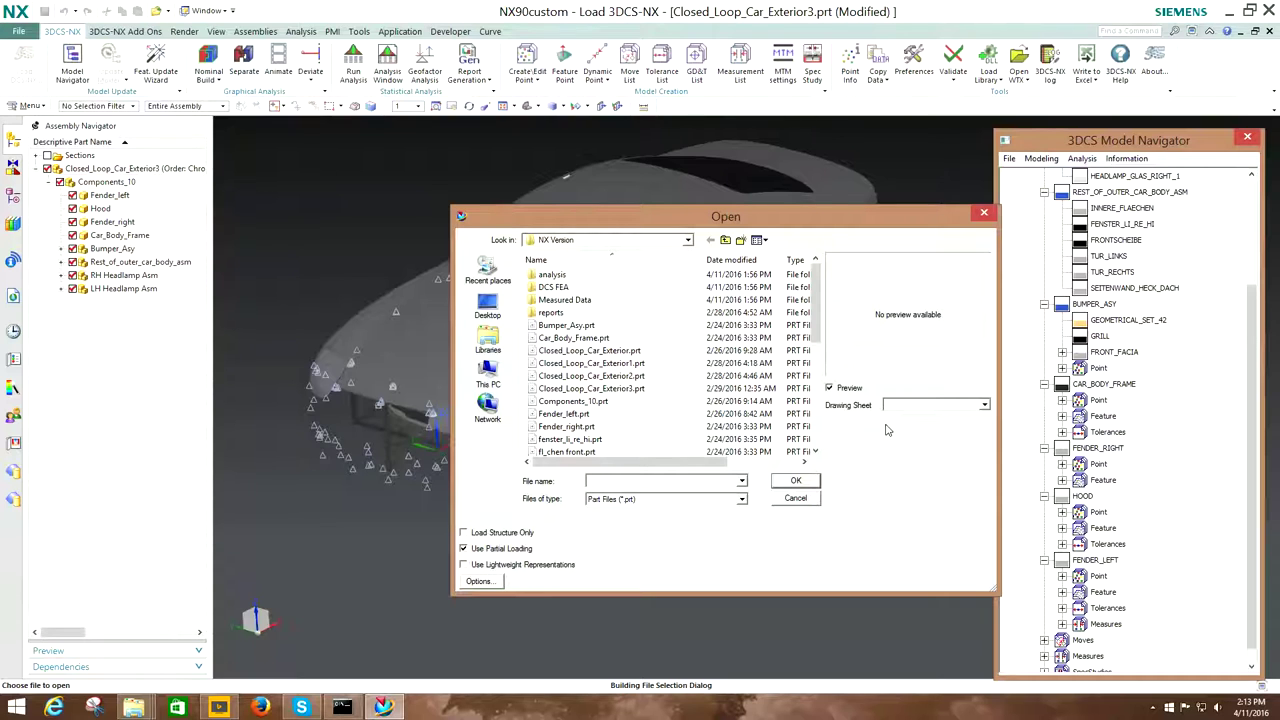
{"action": "left_click", "coordinate": [984, 213]}
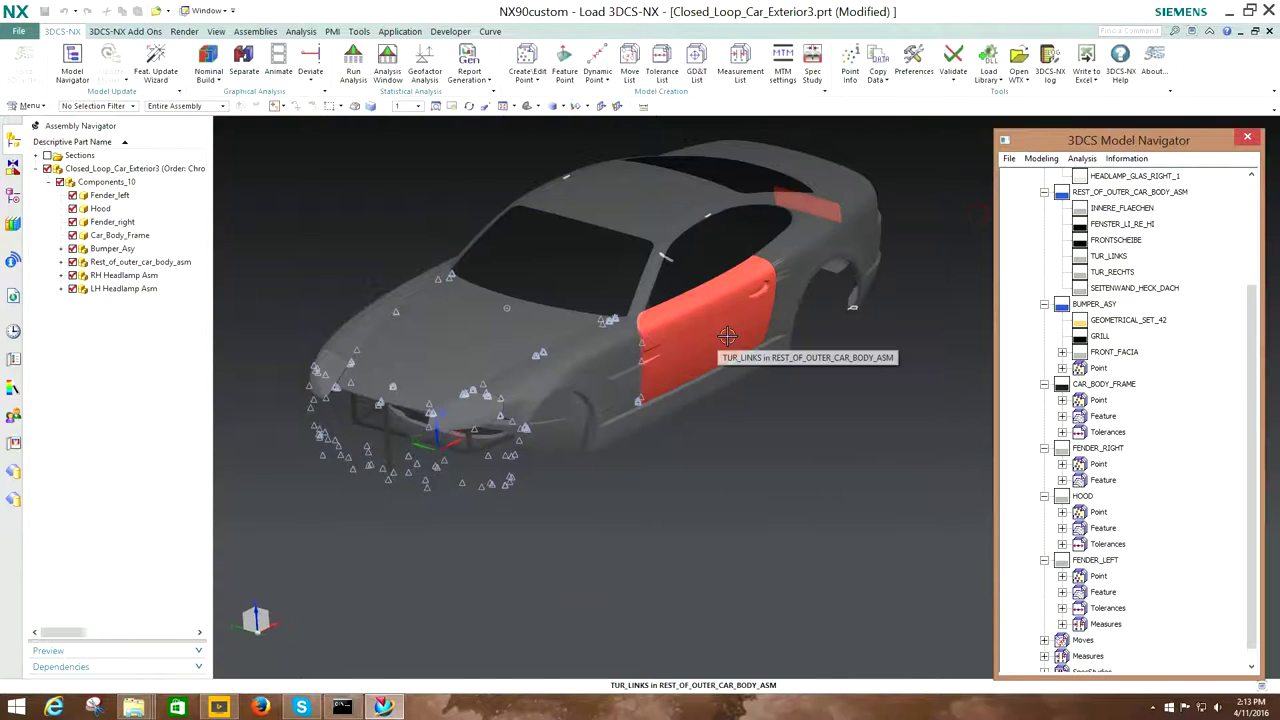
{"action": "mouse_move", "coordinate": [810, 389]}
{"action": "middle_mouse_down"}
{"action": "mouse_move", "coordinate": [742, 381]}
{"action": "mouse_move", "coordinate": [814, 329]}
{"action": "mouse_move", "coordinate": [831, 351]}
{"action": "mouse_move", "coordinate": [823, 363]}
{"action": "middle_mouse_up"}
{"action": "key", "text": "ctrl+o"}
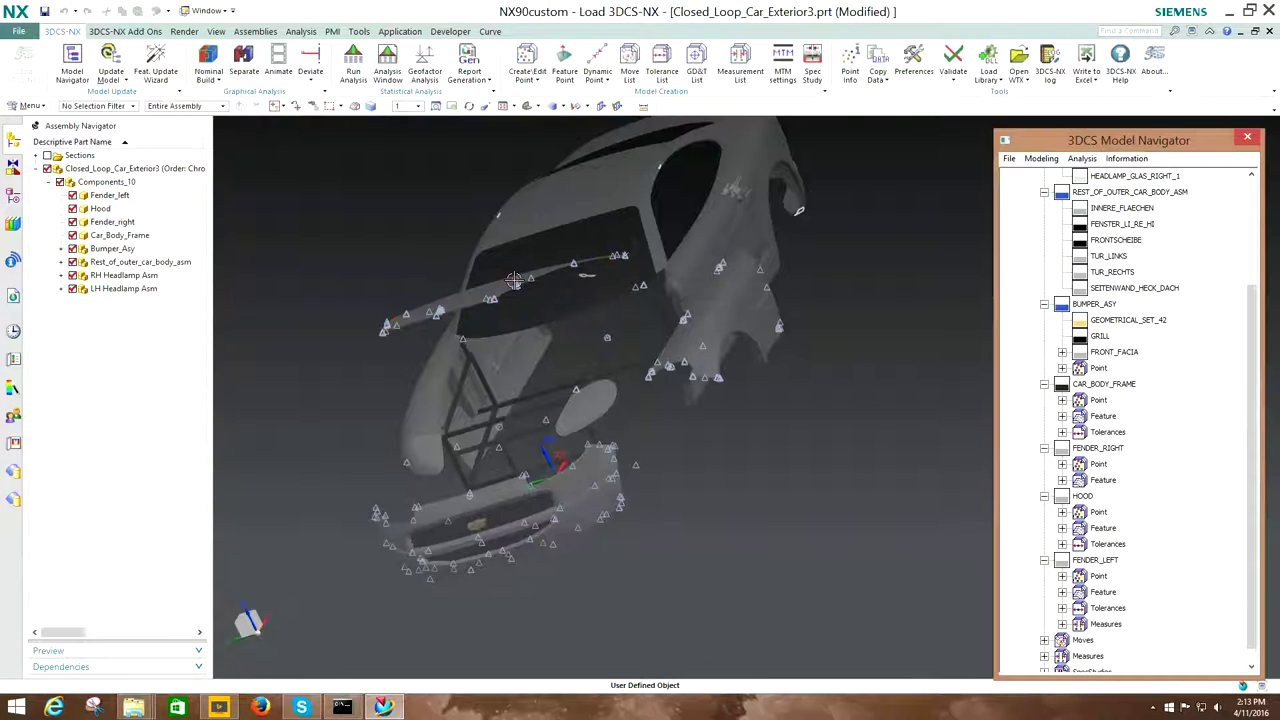
- Expand BUMPER_ASY's points and open HOP32S1FFB in Edit DCS Points, then cancel without changes
{"action": "key", "text": "ctrl+j"}
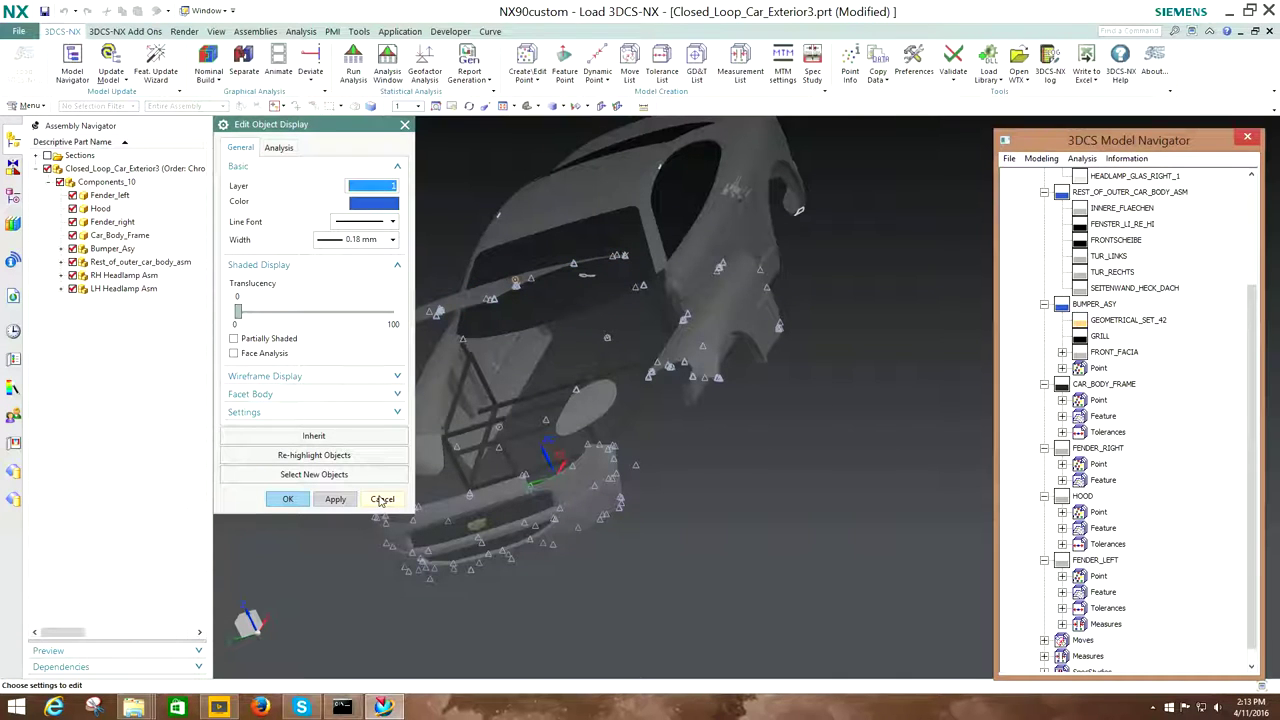
{"action": "left_click", "coordinate": [382, 498]}
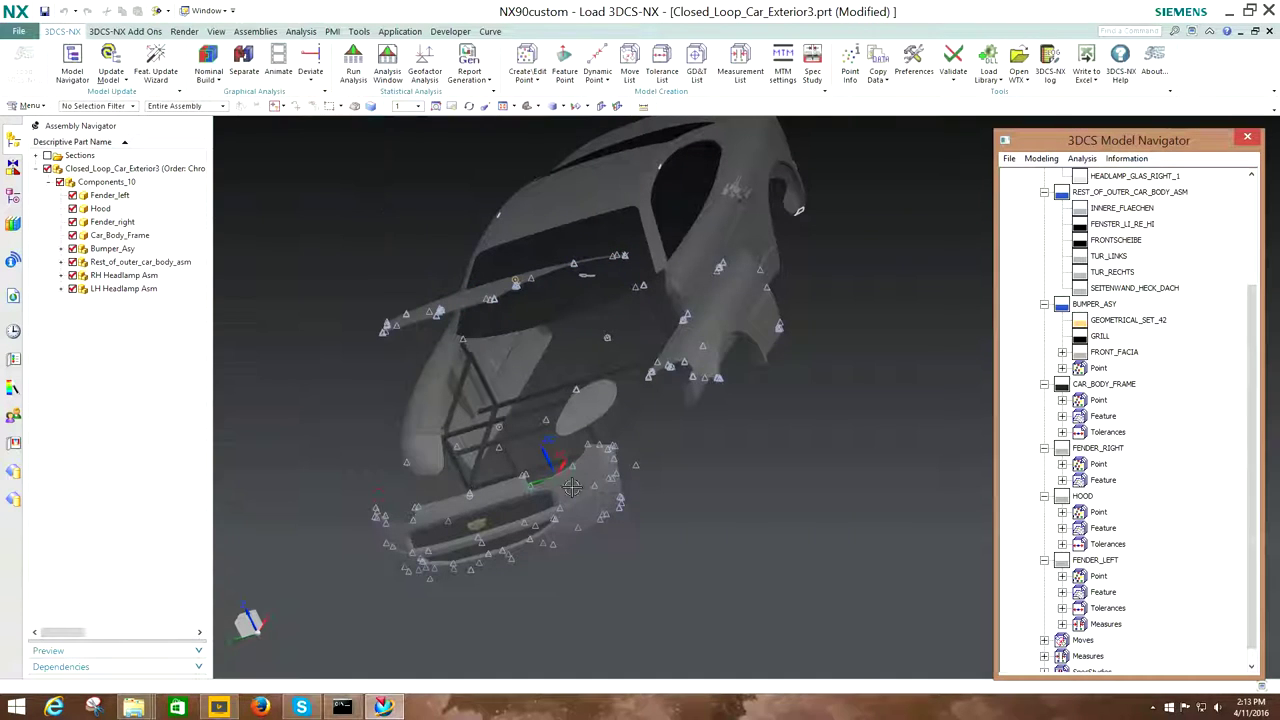
{"action": "left_click", "coordinate": [1062, 368]}
{"action": "left_click", "coordinate": [1117, 385]}
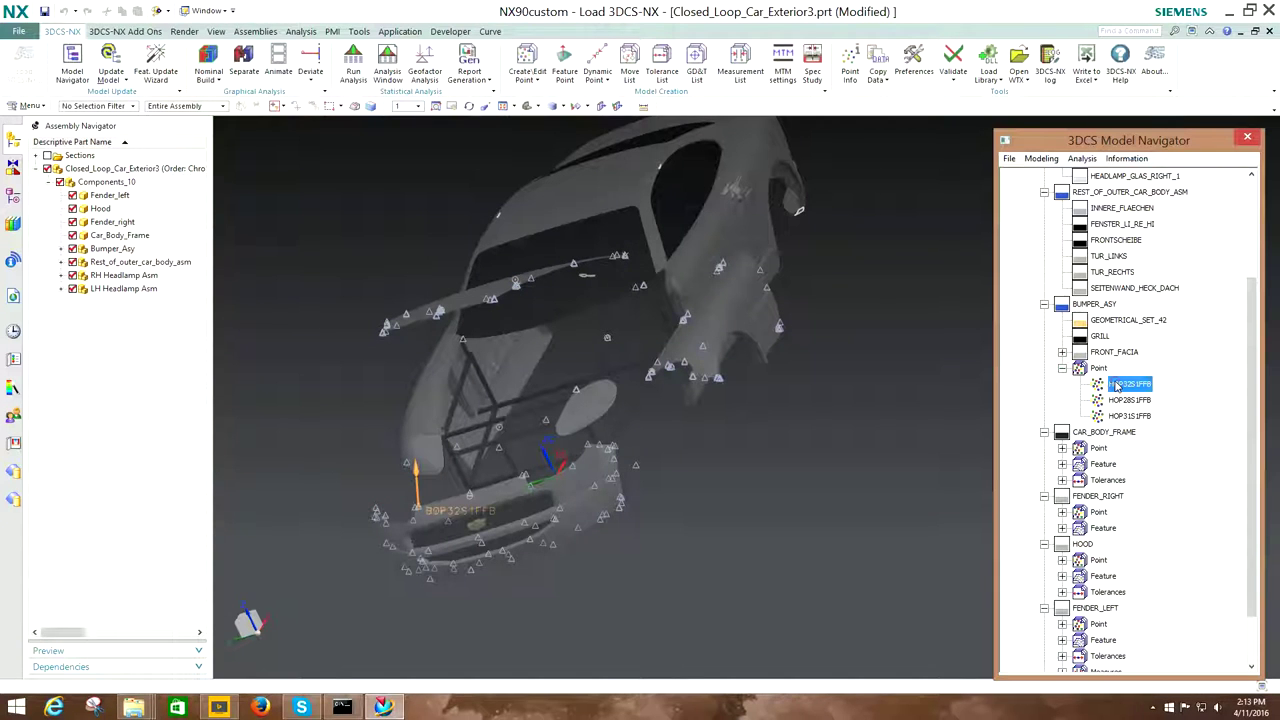
{"action": "double_click", "coordinate": [1117, 385]}
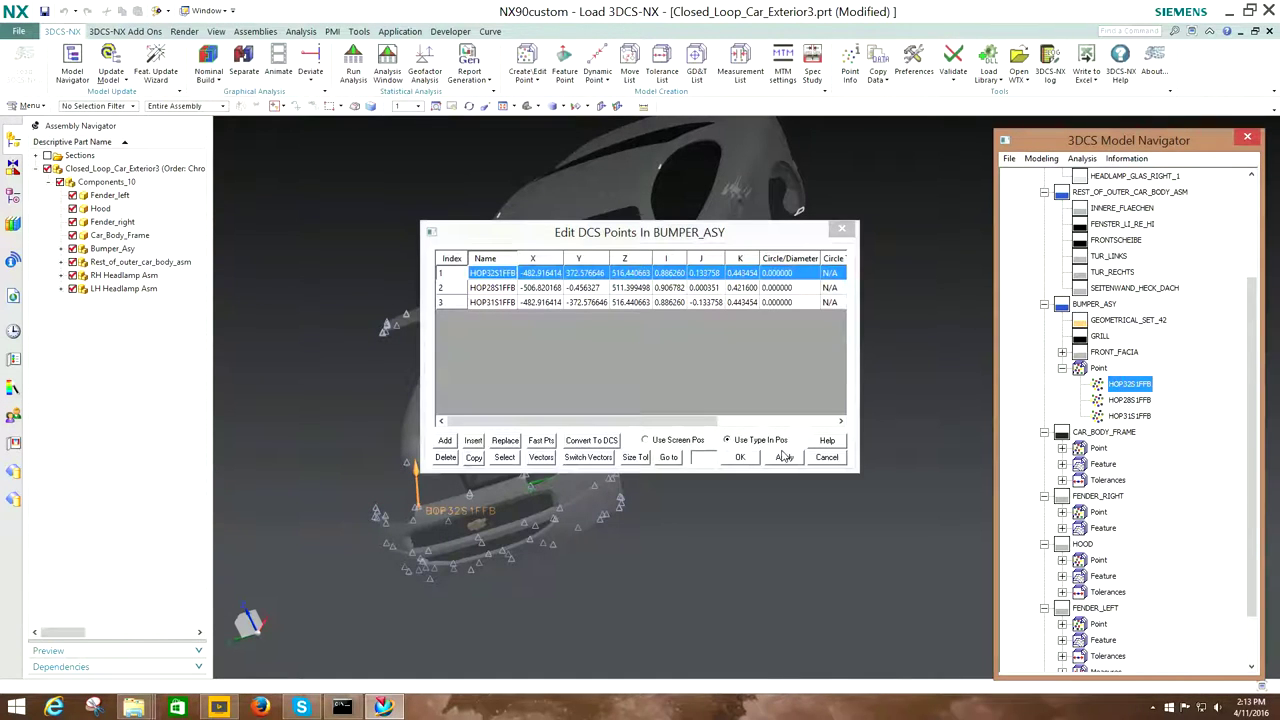
{"action": "left_click", "coordinate": [816, 461]}
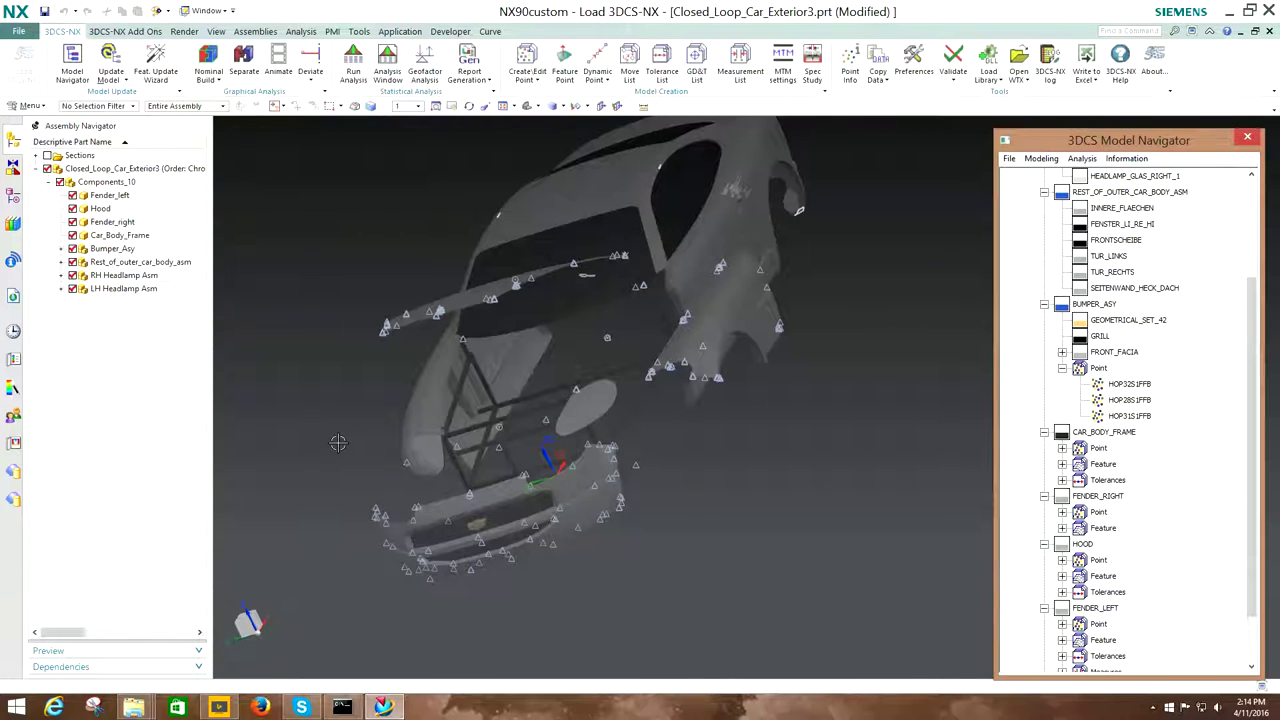
{"action": "left_click", "coordinate": [1152, 707]}
{"action": "left_click", "coordinate": [1186, 619]}
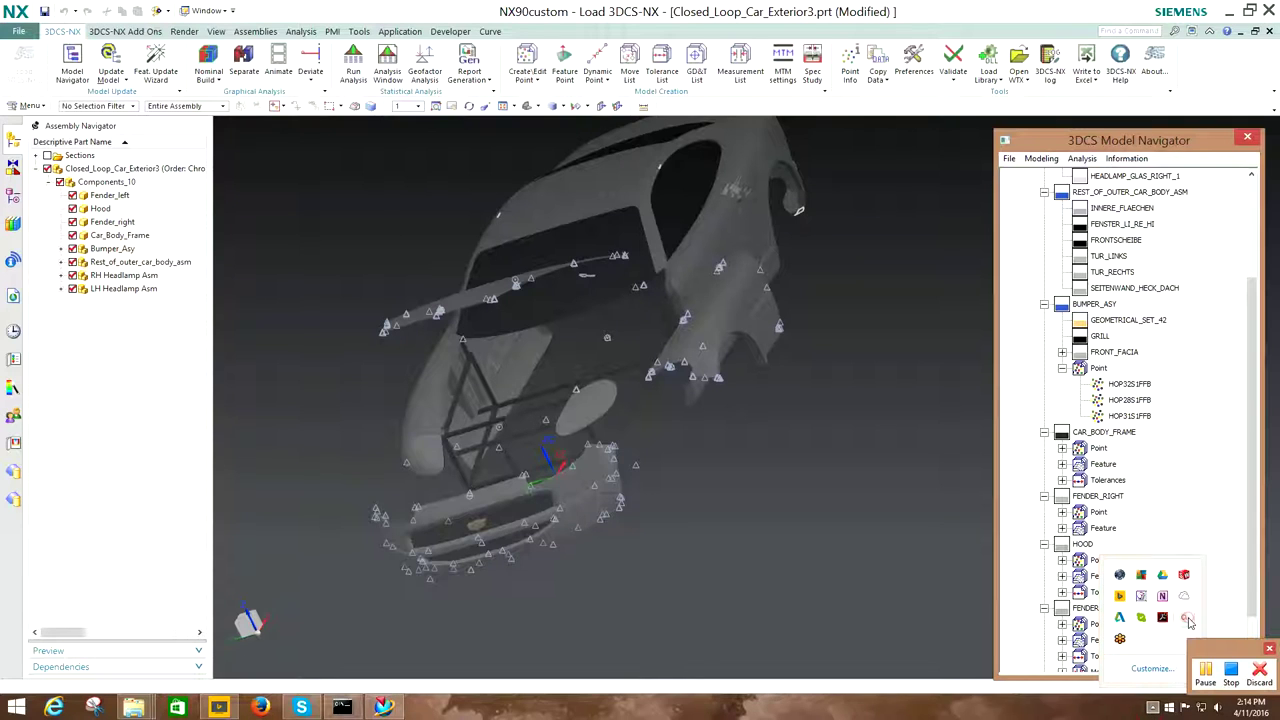